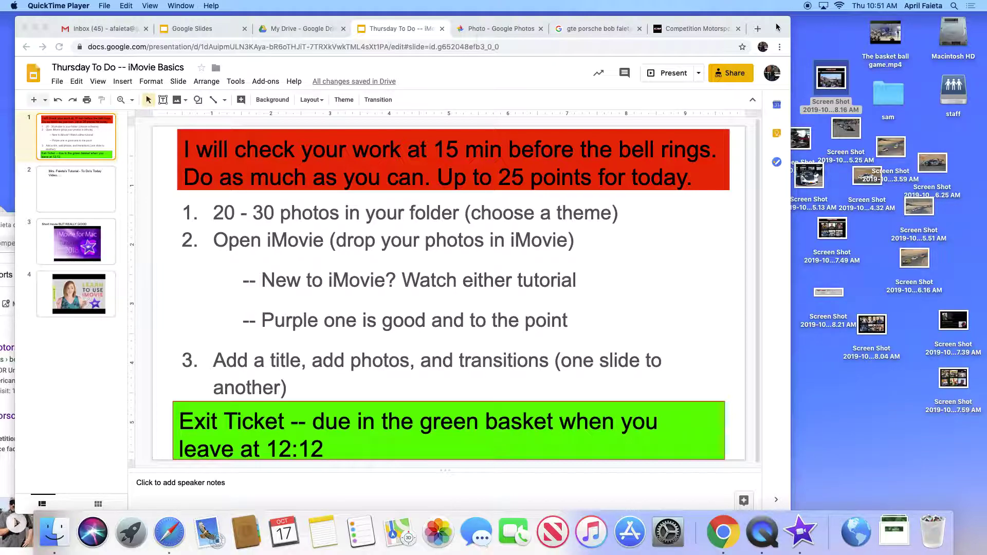
# Step: Shift the lesson slides window left and drag the first race-car screenshots lower on the desktop
pyautogui.moveTo(776, 26); pyautogui.dragTo(763, 24)
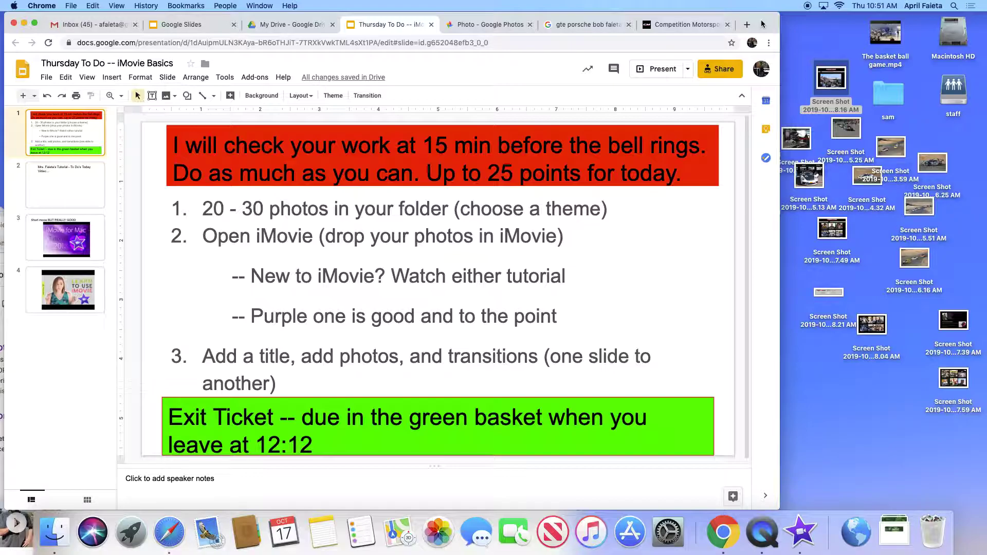
pyautogui.moveTo(762, 24); pyautogui.dragTo(672, 21)
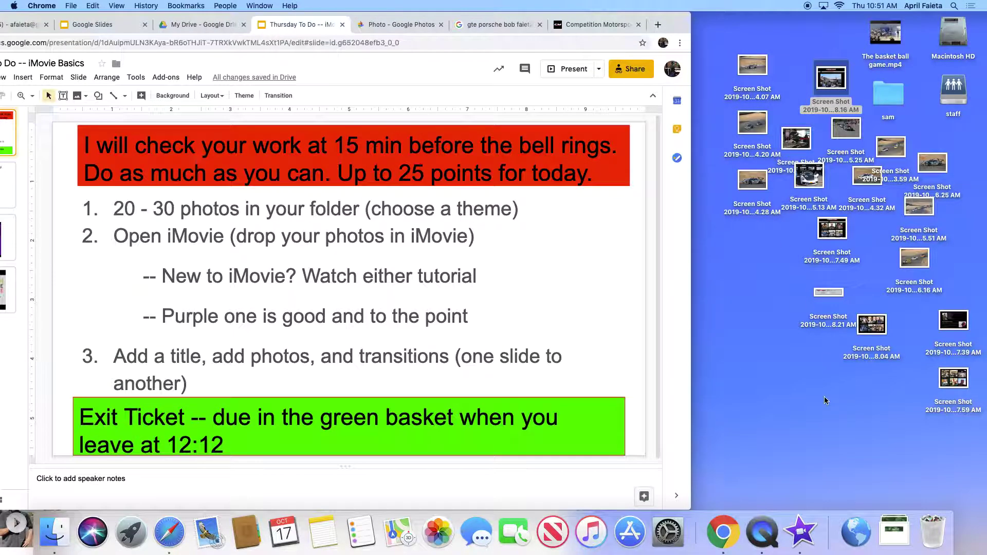
pyautogui.moveTo(752, 66); pyautogui.dragTo(815, 348)
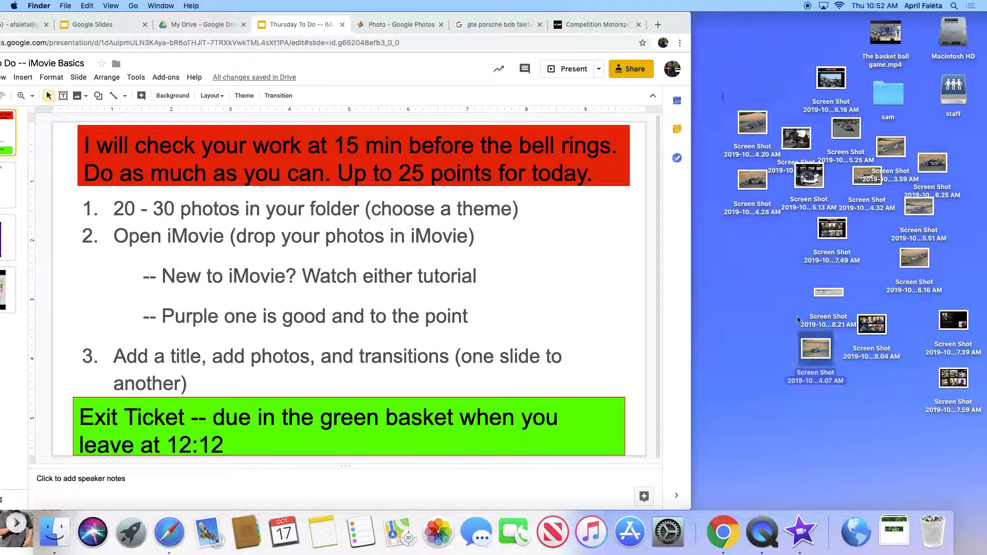
pyautogui.moveTo(812, 96); pyautogui.dragTo(782, 299)
# Step: Gather the remaining screenshots into the lower-right cluster and lower the slides window
pyautogui.moveTo(740, 115); pyautogui.dragTo(869, 236)
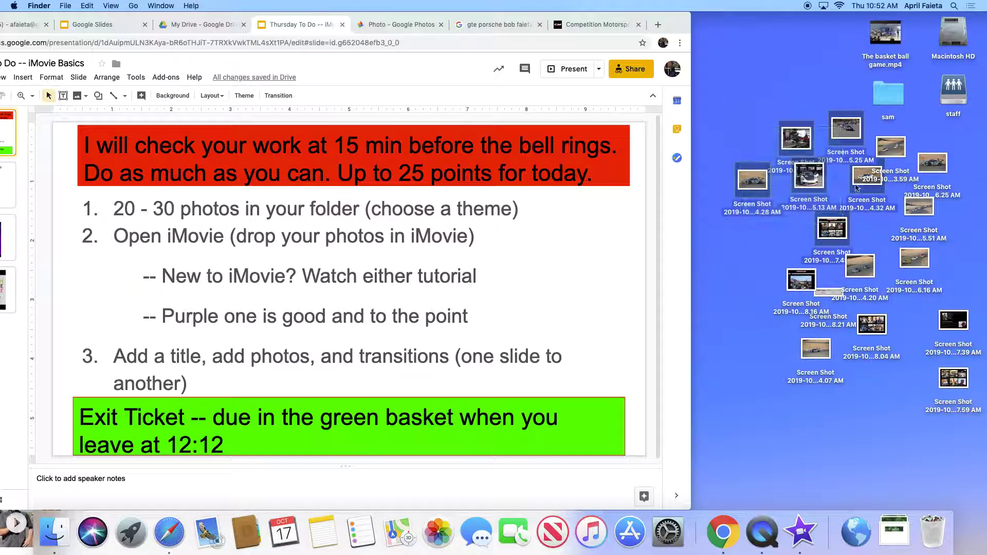
pyautogui.moveTo(845, 130); pyautogui.dragTo(883, 290)
pyautogui.moveTo(856, 141); pyautogui.dragTo(943, 273)
pyautogui.moveTo(918, 205); pyautogui.dragTo(868, 406)
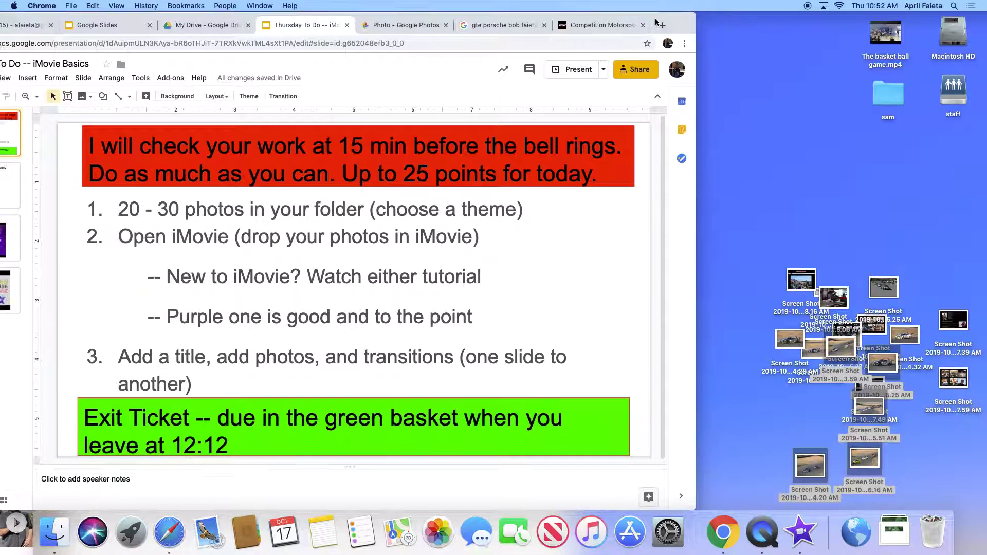
pyautogui.moveTo(644, 23); pyautogui.dragTo(626, 403)
# Step: Lower the browser window and create a new desktop folder near the top
pyautogui.moveTo(517, 225); pyautogui.dragTo(517, 462)
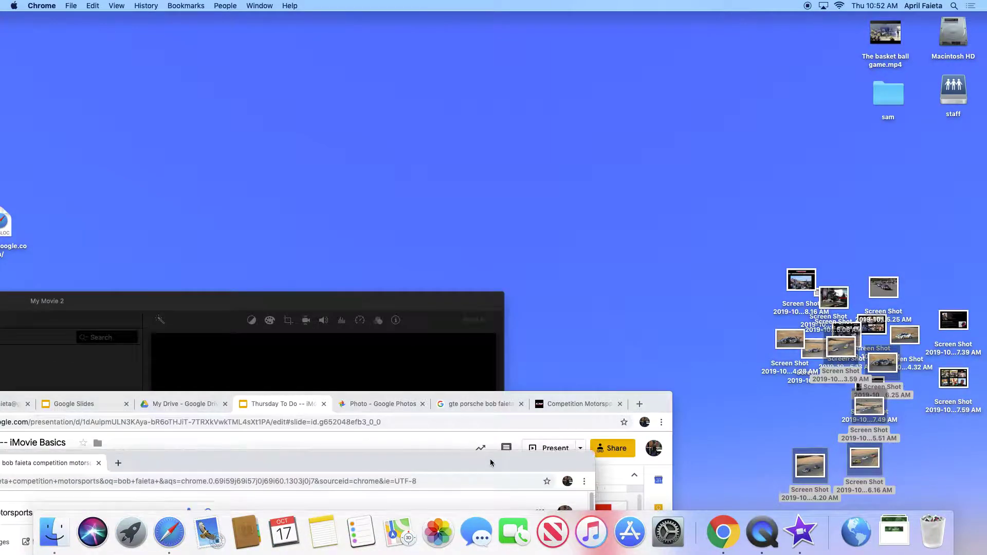
pyautogui.click(516, 240)
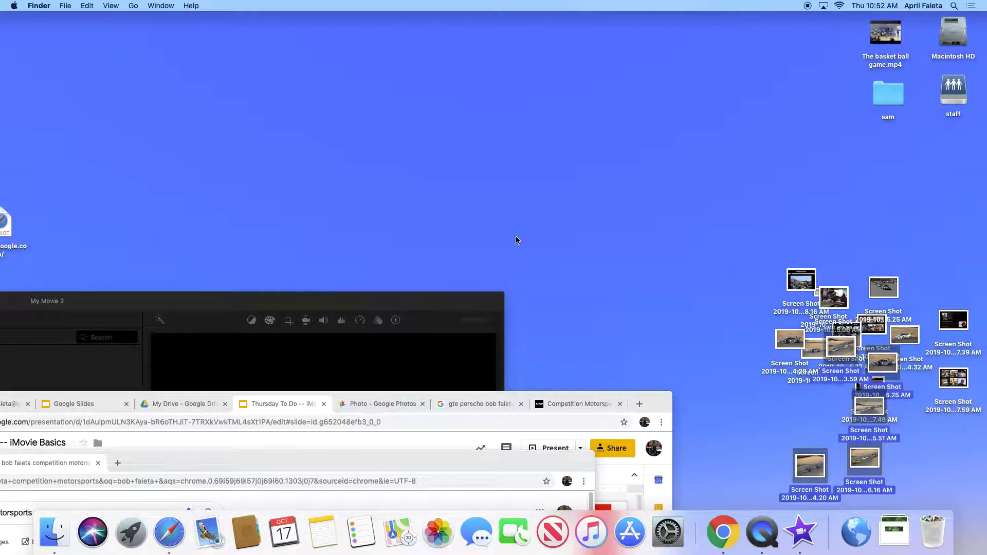
pyautogui.click(62, 5)
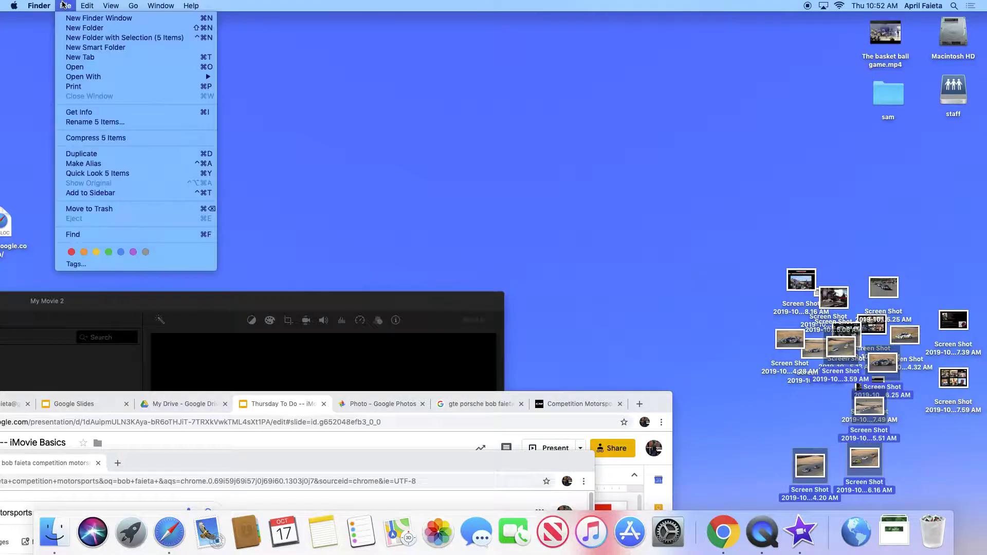
pyautogui.click(85, 28)
pyautogui.moveTo(952, 149); pyautogui.dragTo(752, 68)
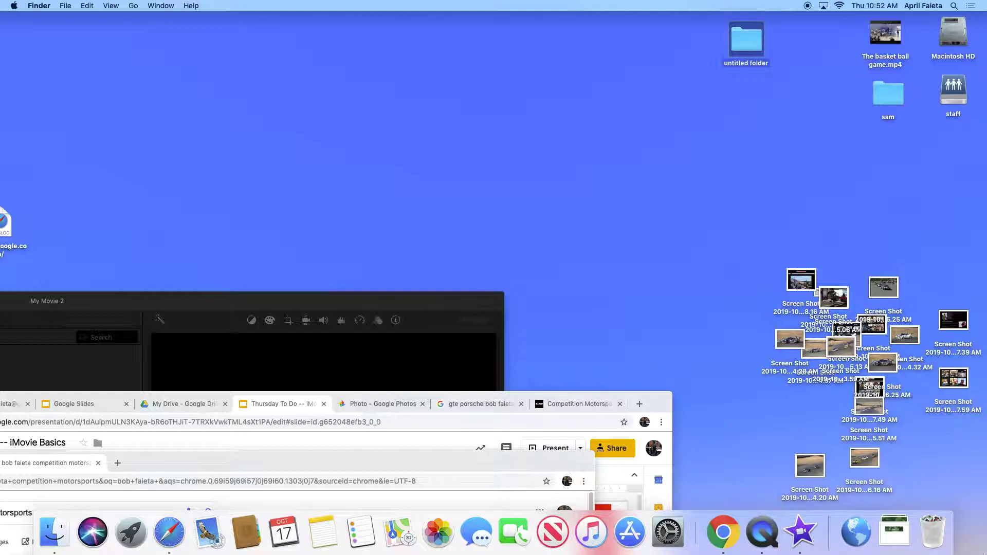
# Step: Open the untitled folder to confirm it is empty, then close it
pyautogui.click(953, 33)
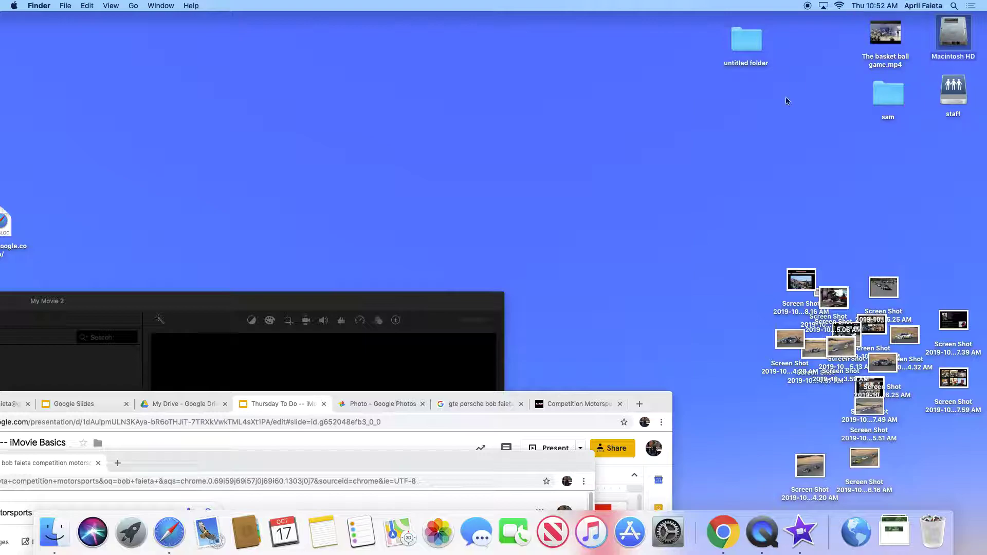
pyautogui.doubleClick(747, 67)
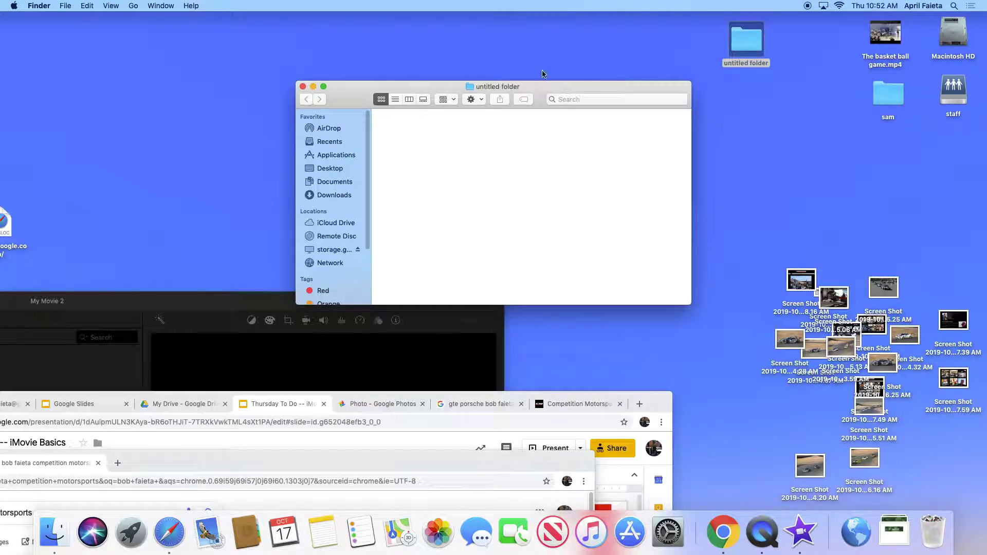
pyautogui.click(303, 86)
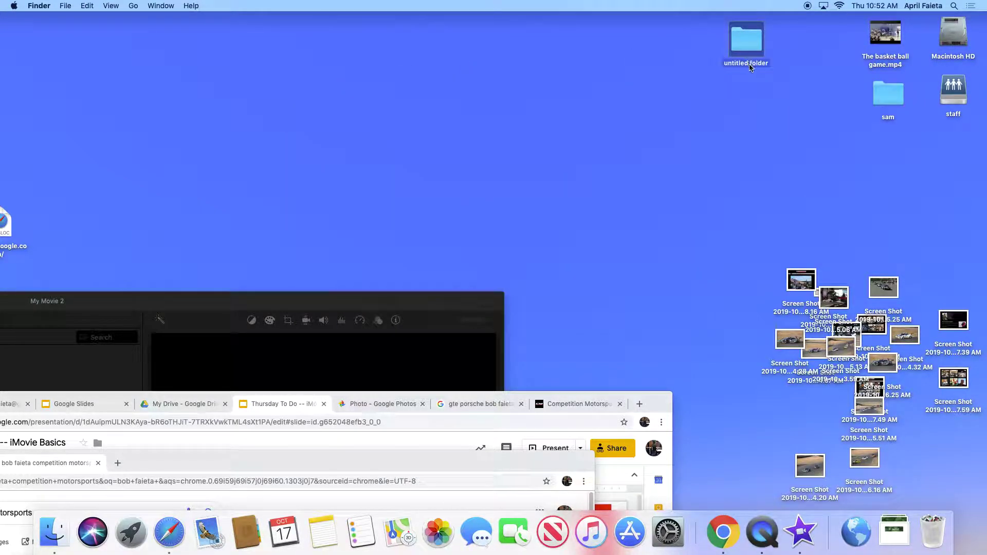
# Step: Rename the untitled folder to CM
pyautogui.click(749, 63)
pyautogui.press('cmd+a')
pyautogui.write('C')
pyautogui.press('Return')
pyautogui.click(746, 63)
pyautogui.click(747, 64)
pyautogui.click(784, 224)
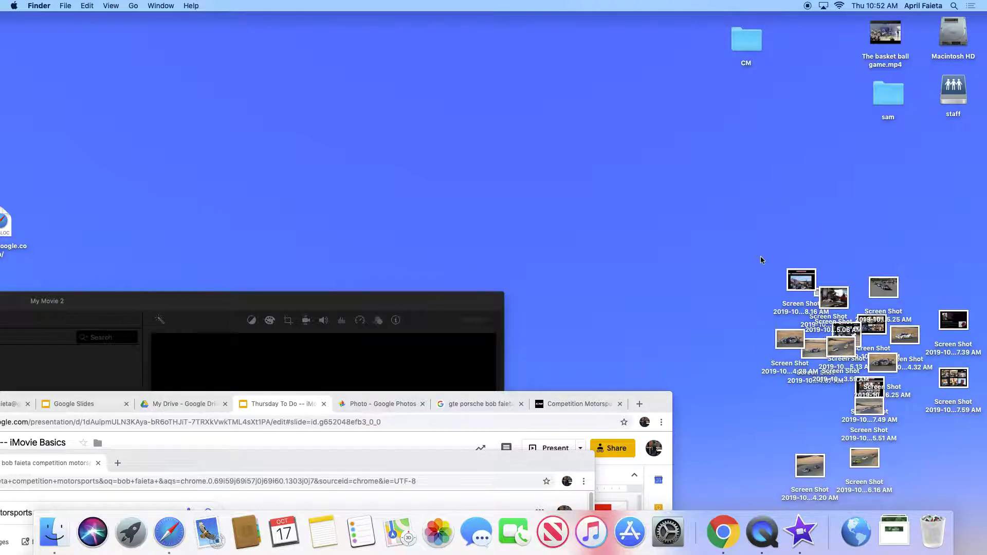
# Step: Spread the race-car screenshots apart into open desktop space
pyautogui.moveTo(810, 288); pyautogui.dragTo(820, 220)
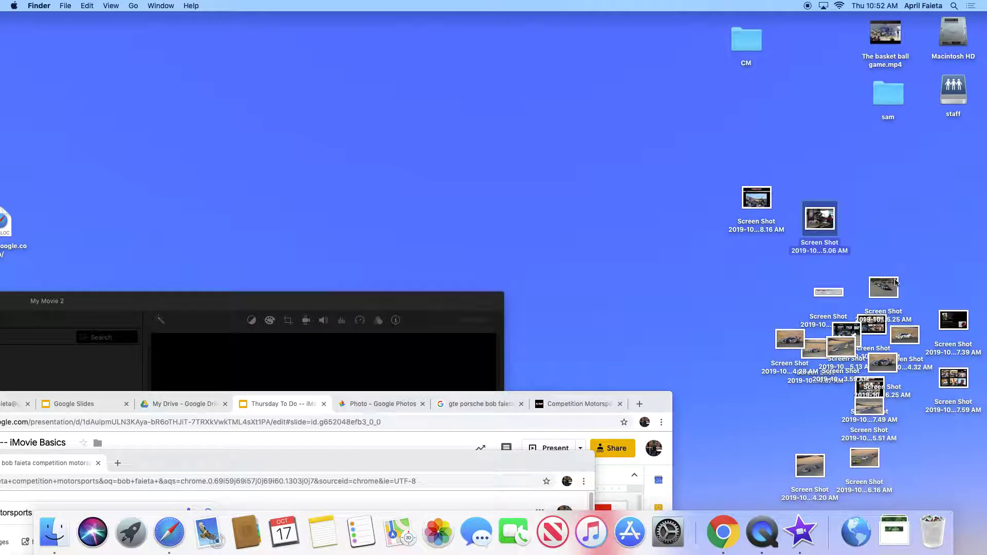
pyautogui.moveTo(883, 288); pyautogui.dragTo(877, 228)
pyautogui.moveTo(834, 293); pyautogui.dragTo(714, 149)
pyautogui.moveTo(966, 325); pyautogui.dragTo(867, 273)
pyautogui.moveTo(944, 387); pyautogui.dragTo(927, 357)
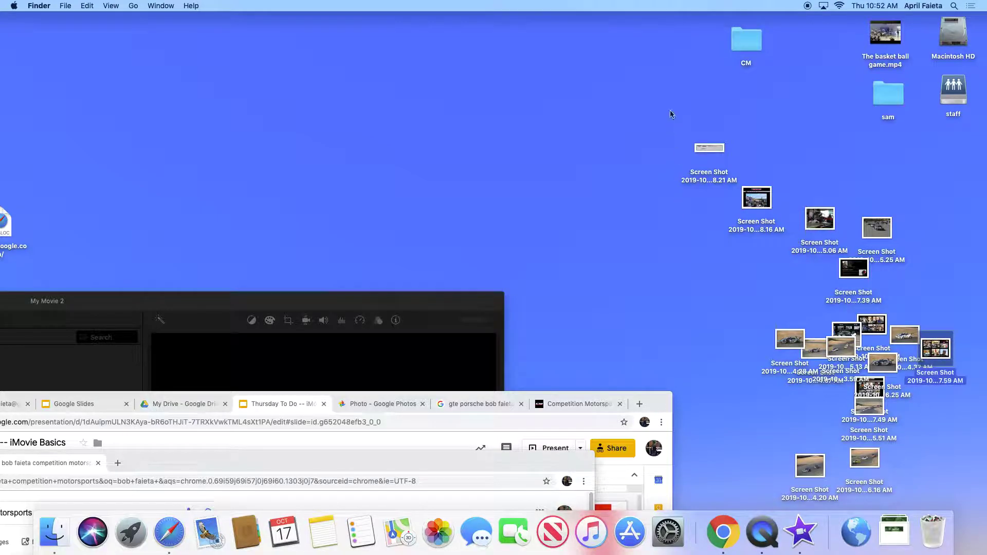
pyautogui.click(680, 149)
# Step: Drag all selected screenshots into CM, check its contents, and bring the slides window back up
pyautogui.moveTo(681, 149); pyautogui.dragTo(748, 40)
pyautogui.moveTo(869, 163); pyautogui.dragTo(869, 175)
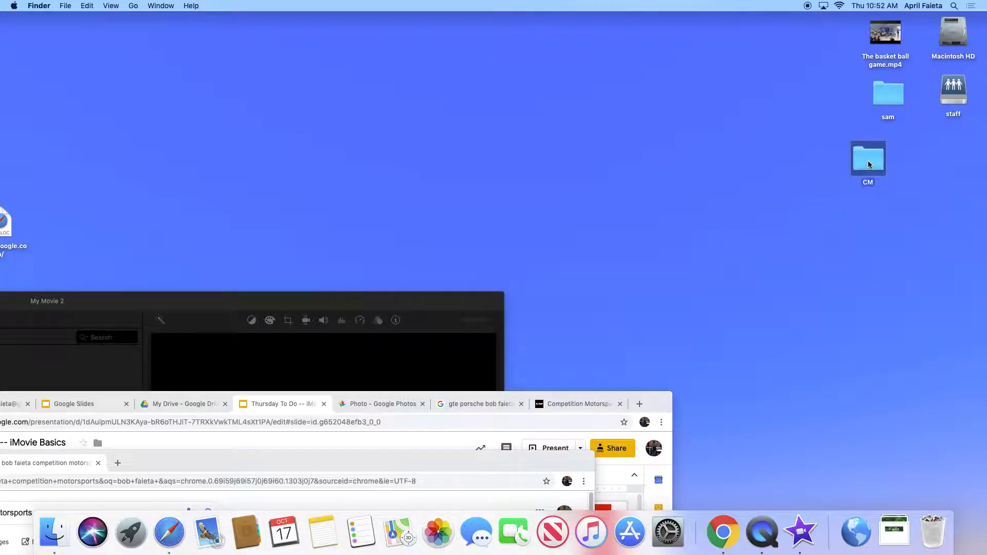
pyautogui.doubleClick(870, 178)
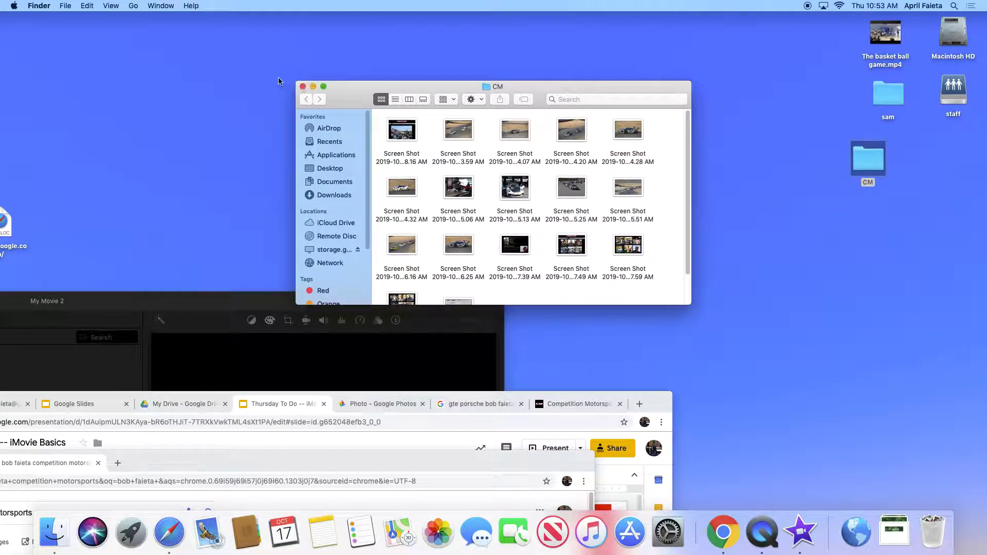
pyautogui.click(303, 86)
pyautogui.moveTo(639, 407); pyautogui.dragTo(457, 3)
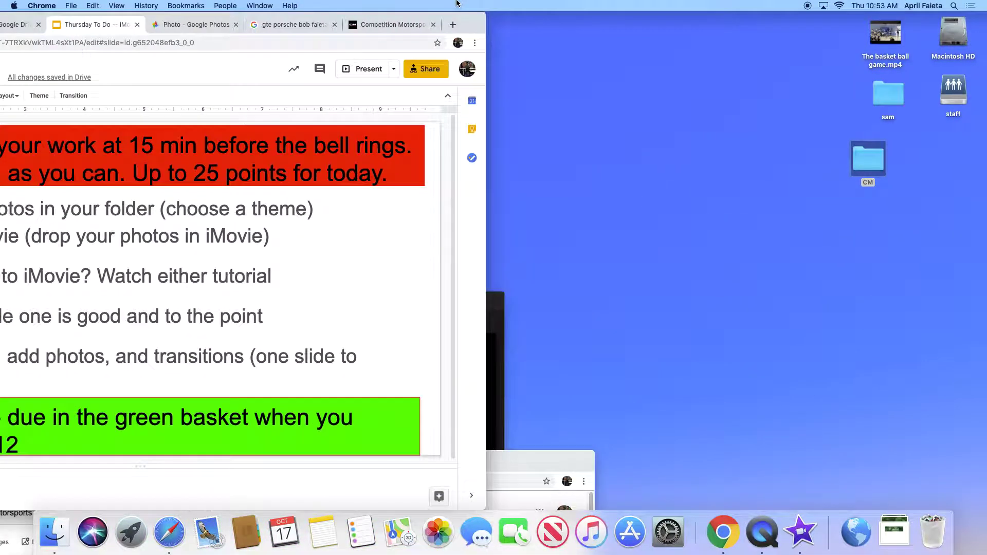
# Step: Maximize the search window and switch to image results
pyautogui.doubleClick(513, 471)
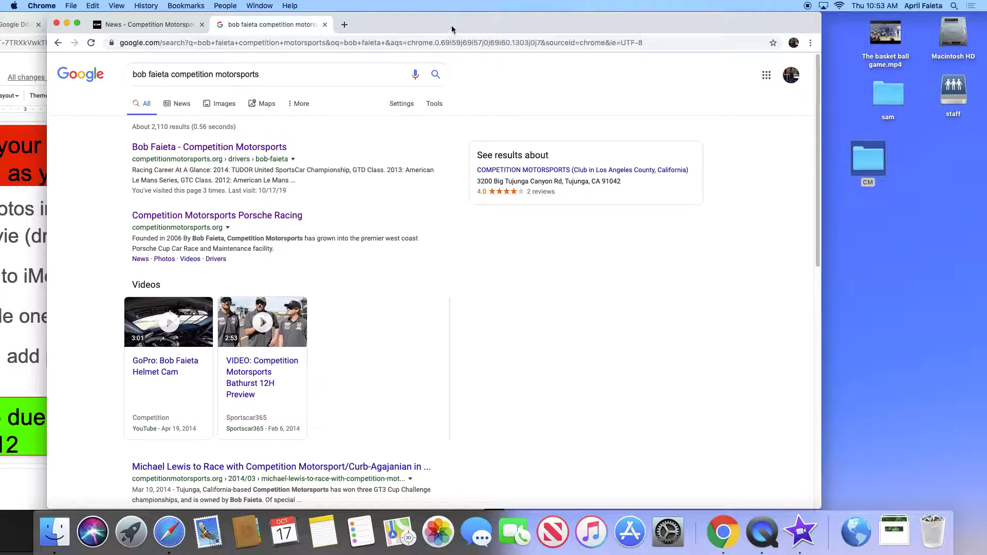
pyautogui.moveTo(451, 30); pyautogui.dragTo(381, 29)
pyautogui.click(220, 107)
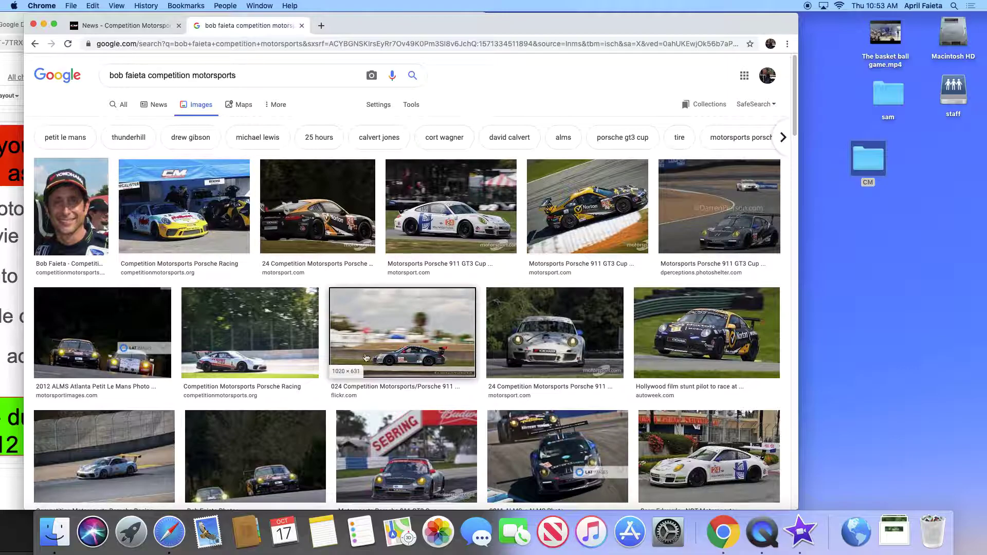
pyautogui.scroll(-3, 339, 401)
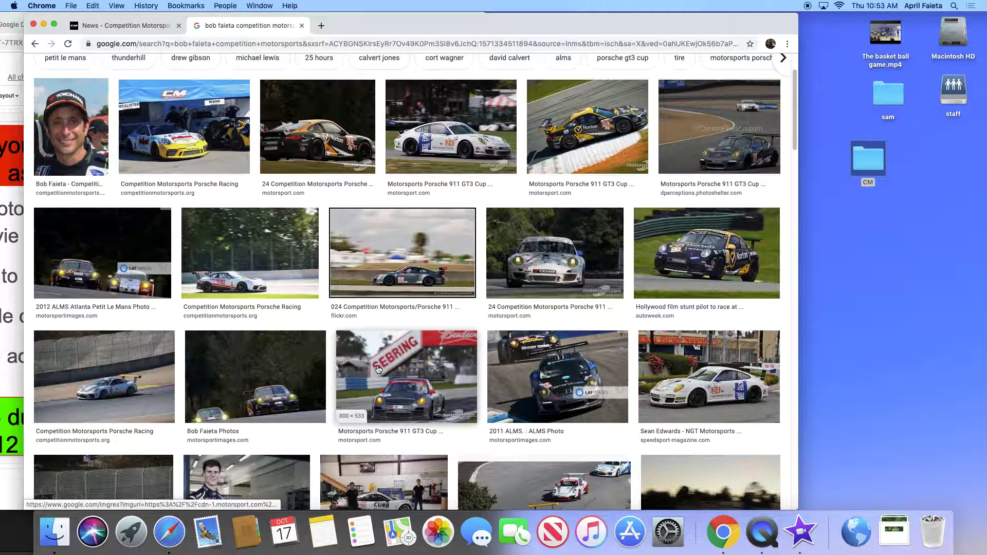
# Step: Preview several Porsche race photos, including visiting one source site, ending on the silver #22
pyautogui.click(410, 259)
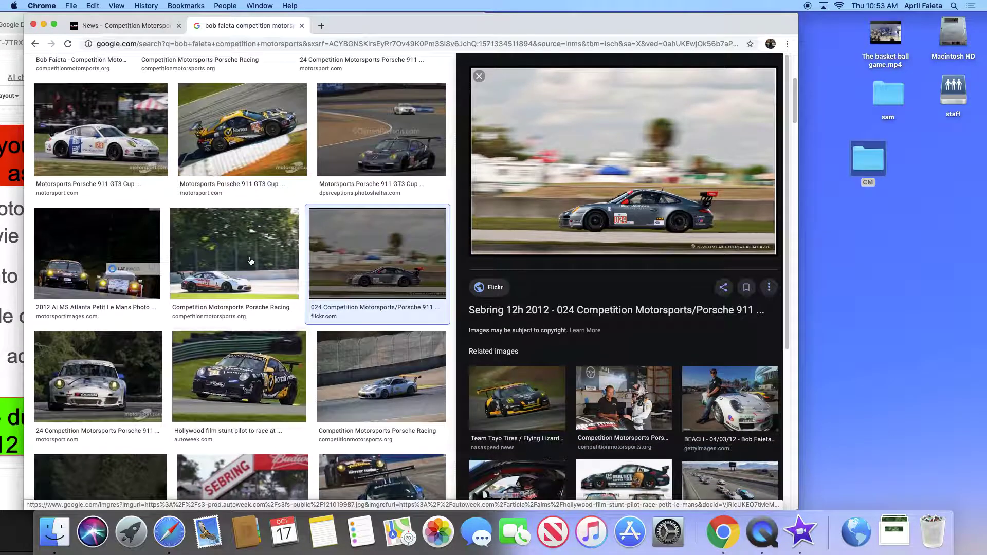
pyautogui.click(242, 130)
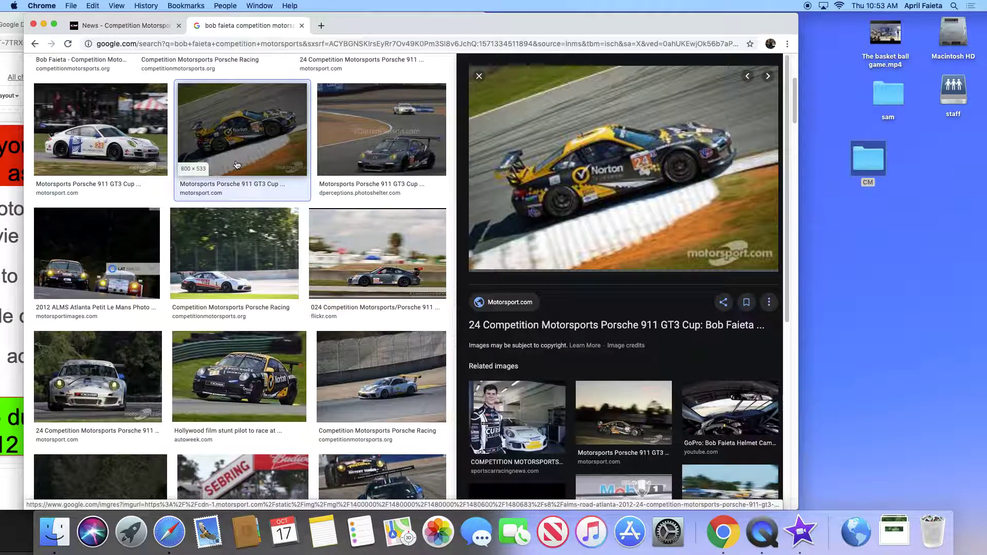
pyautogui.click(242, 254)
pyautogui.click(623, 167)
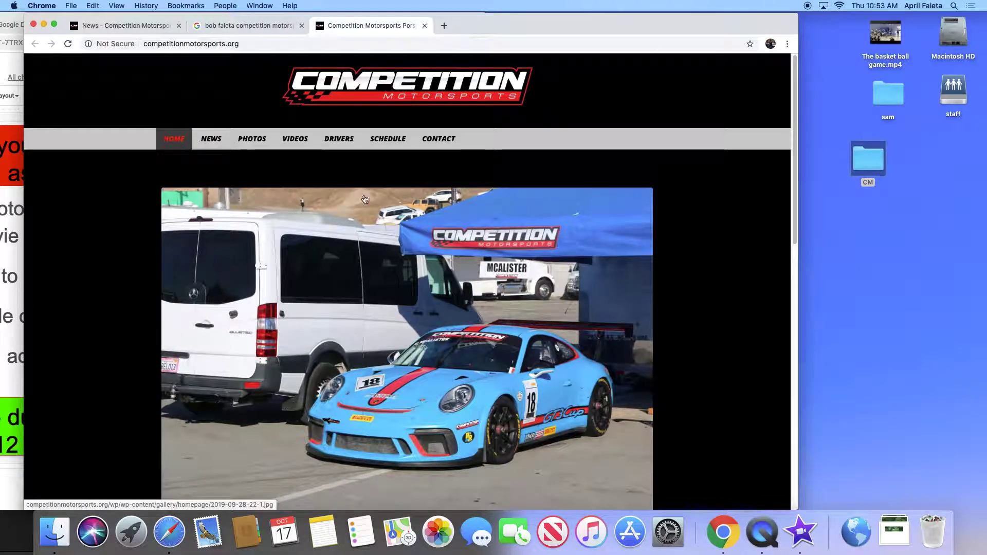
pyautogui.click(246, 25)
pyautogui.click(395, 399)
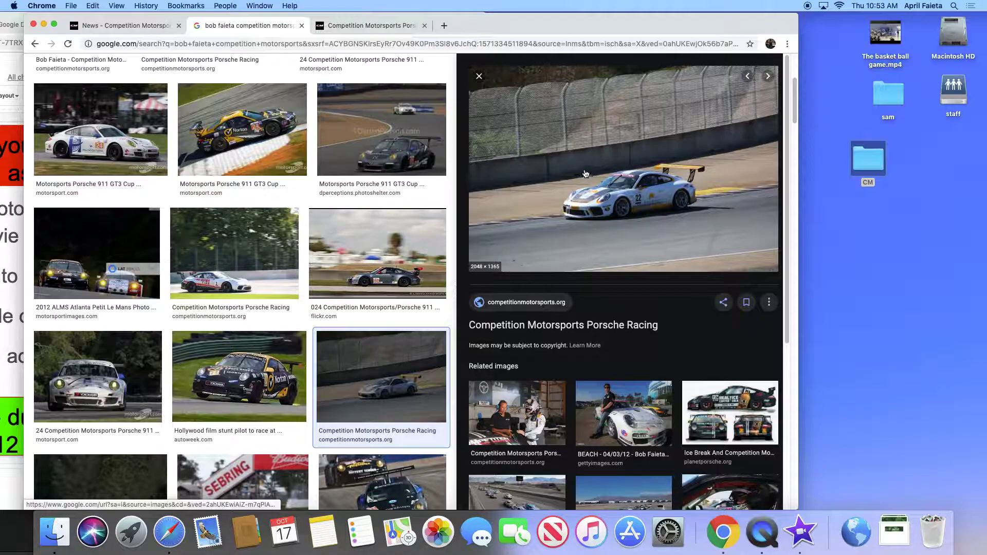
# Step: Drag a Porsche race photo into the CM folder and reposition the folder on the desktop
pyautogui.scroll(5, 586, 175)
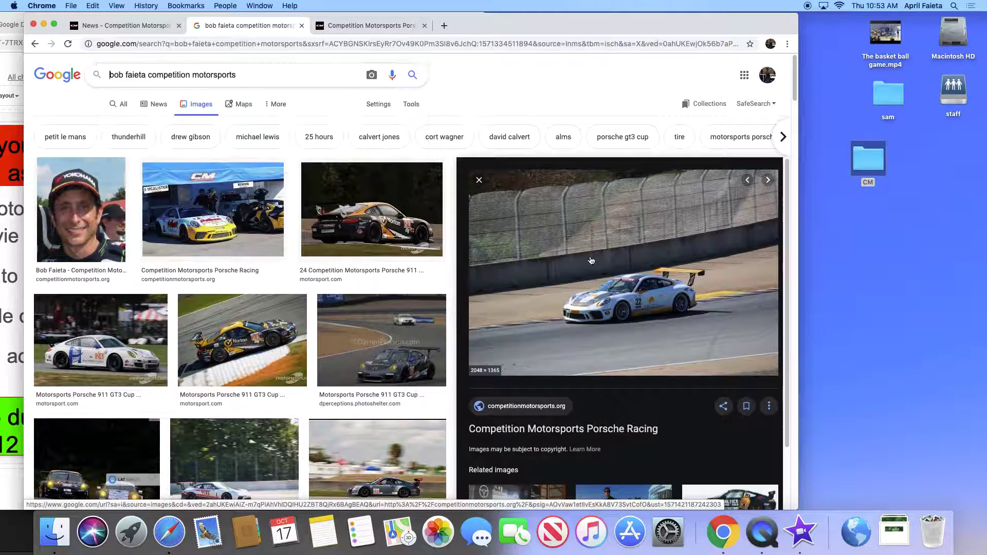
pyautogui.scroll(-4, 591, 261)
pyautogui.moveTo(643, 236); pyautogui.dragTo(872, 311)
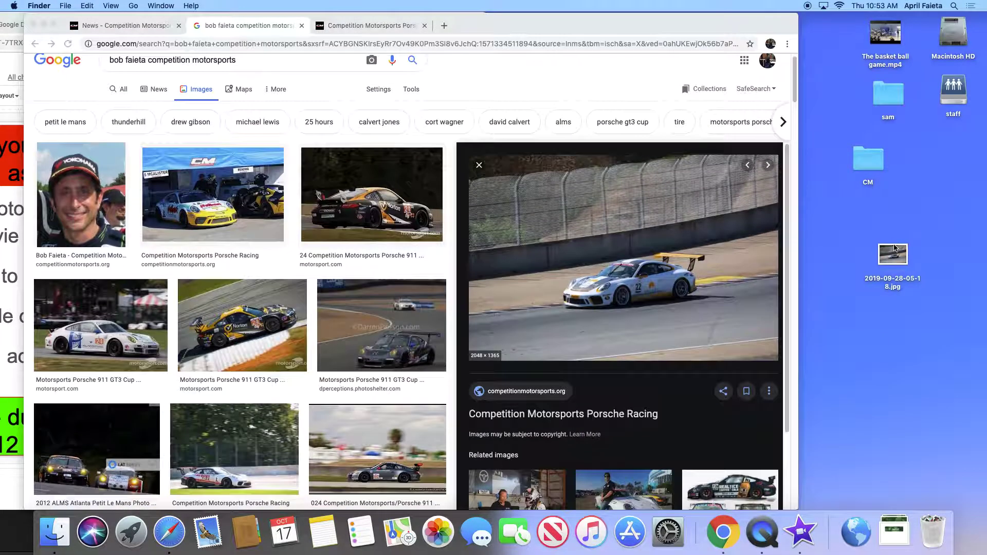
pyautogui.moveTo(867, 167); pyautogui.dragTo(903, 205)
pyautogui.moveTo(895, 261); pyautogui.dragTo(904, 201)
# Step: Scroll down and preview the garage photo of the white CURB race car
pyautogui.scroll(-6, 271, 339)
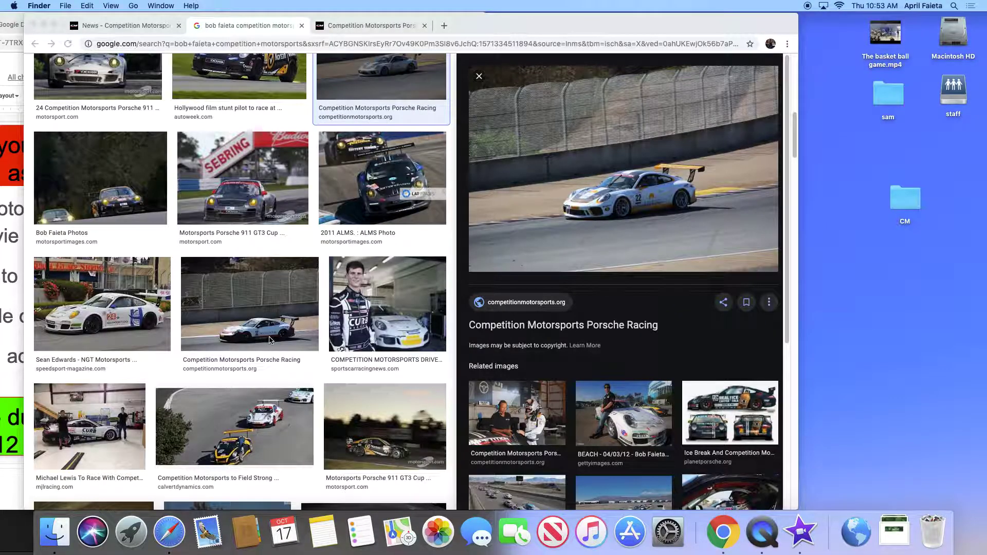
pyautogui.scroll(-3, 285, 318)
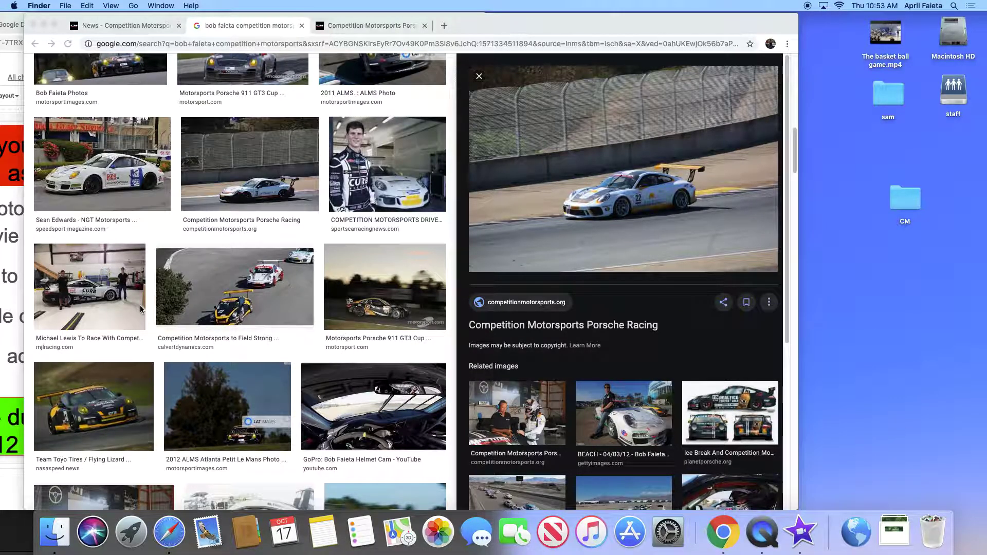
pyautogui.click(112, 307)
pyautogui.click(112, 307)
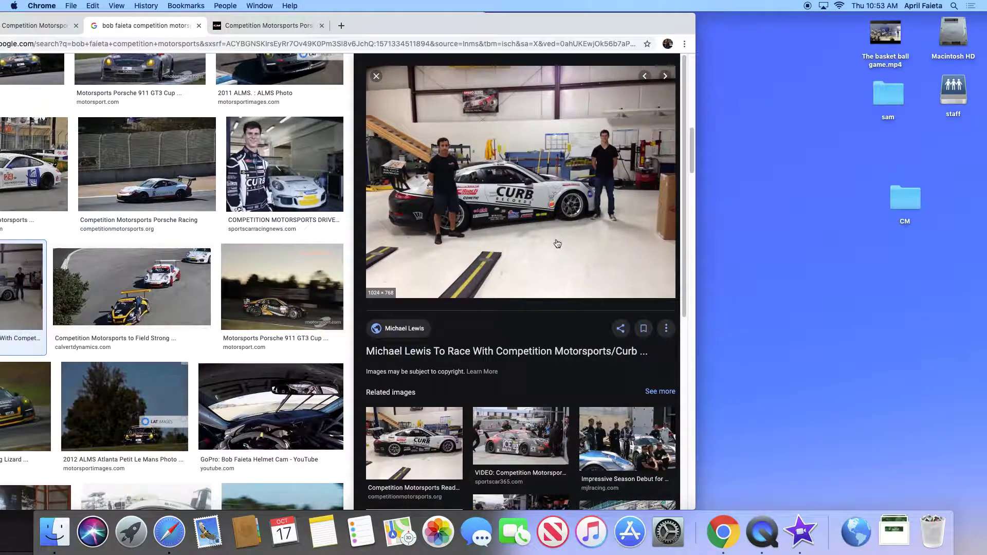
# Step: Save the garage race-car photo to the desktop
pyautogui.moveTo(525, 218); pyautogui.dragTo(799, 308)
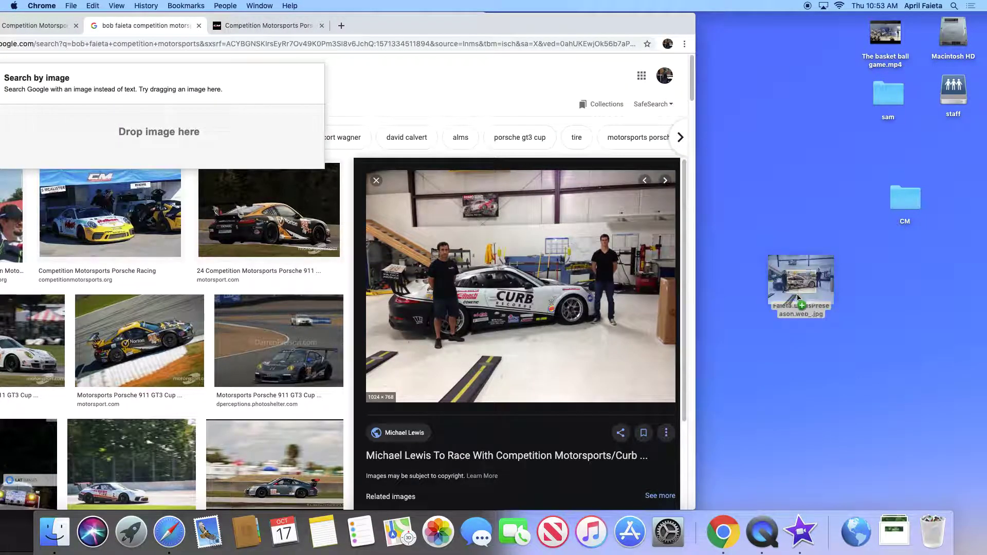
pyautogui.moveTo(800, 355); pyautogui.dragTo(800, 354)
pyautogui.scroll(-10, 186, 196)
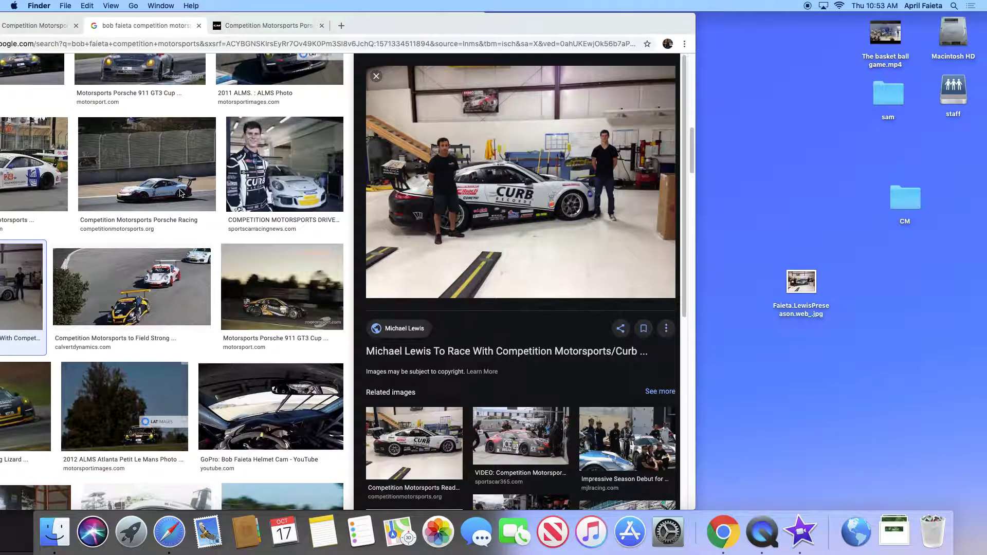
# Step: Save the driver portraits beside the white Porsche to the desktop
pyautogui.click(268, 177)
pyautogui.moveTo(272, 201); pyautogui.dragTo(838, 198)
pyautogui.moveTo(801, 282); pyautogui.dragTo(853, 267)
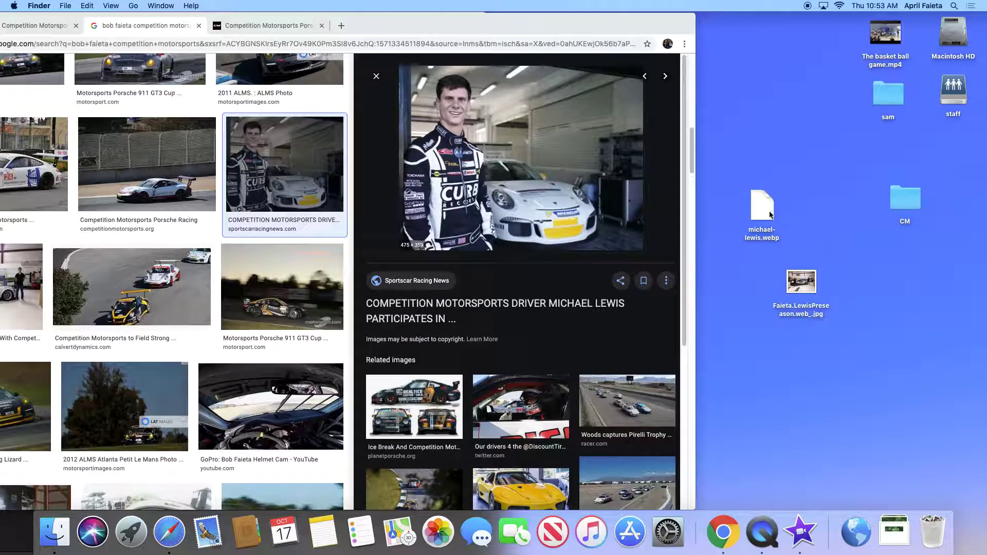
pyautogui.moveTo(765, 210); pyautogui.dragTo(766, 193)
pyautogui.click(650, 222)
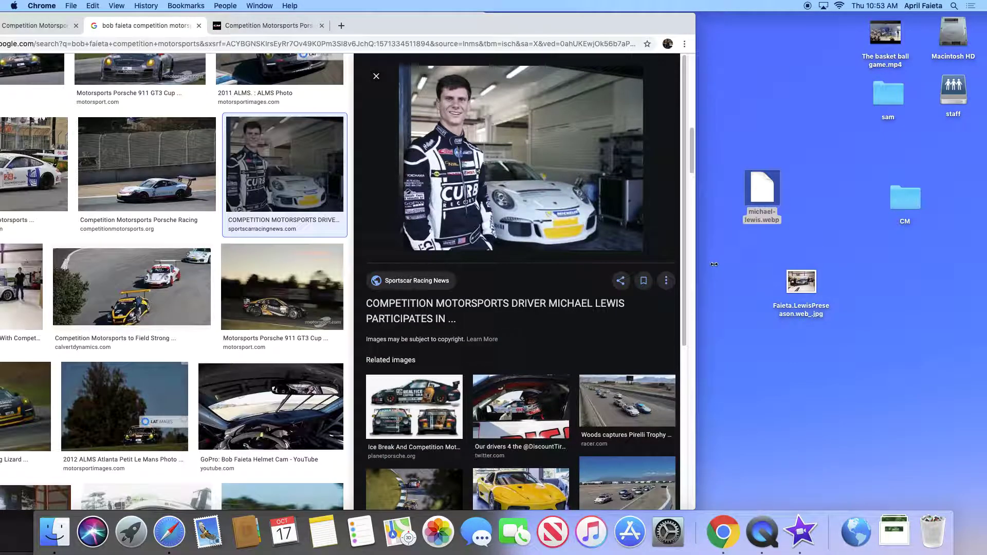
pyautogui.moveTo(549, 206); pyautogui.dragTo(737, 318)
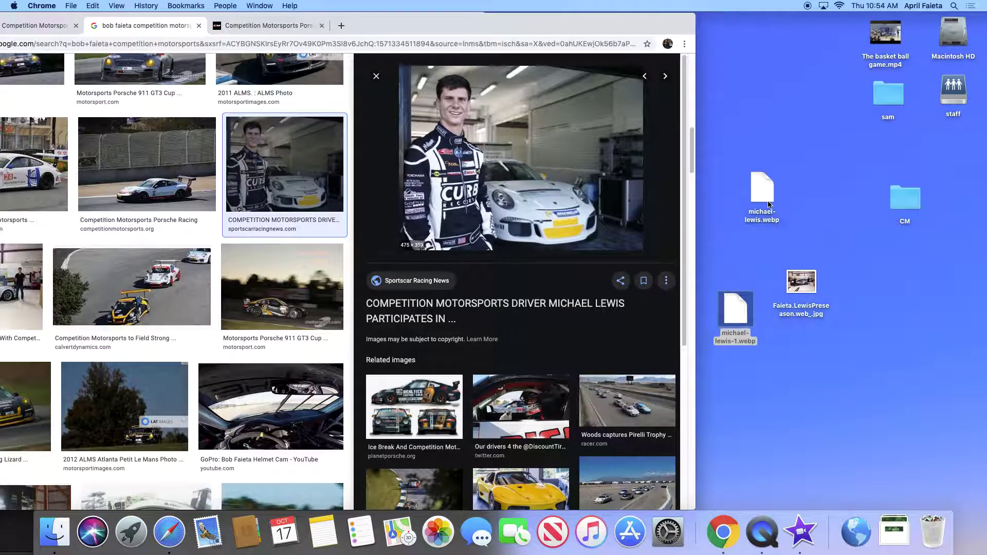
# Step: Trash the extra driver-portrait copies and save the GoPro helmet-cam image to the desktop
pyautogui.moveTo(762, 193); pyautogui.dragTo(933, 530)
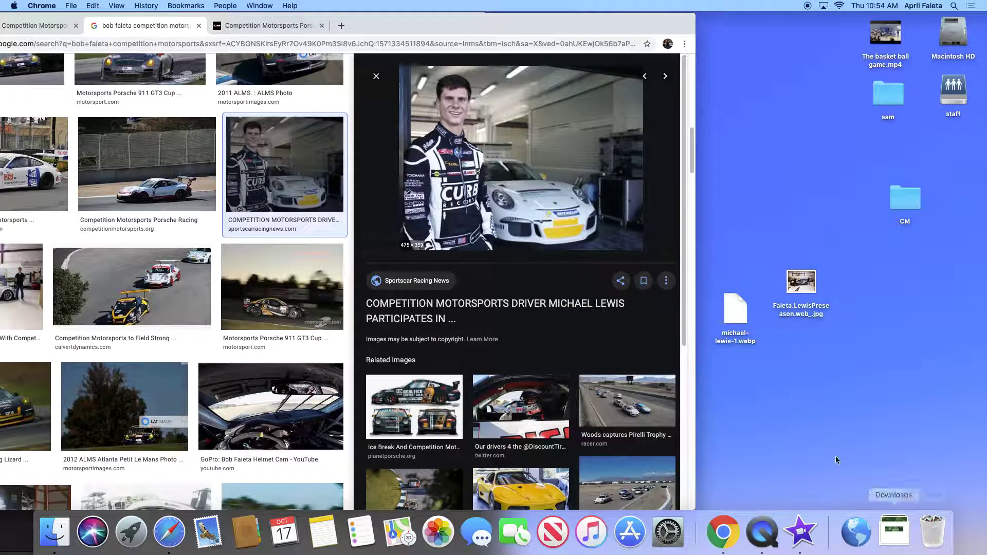
pyautogui.moveTo(730, 308); pyautogui.dragTo(933, 529)
pyautogui.scroll(-3, 147, 354)
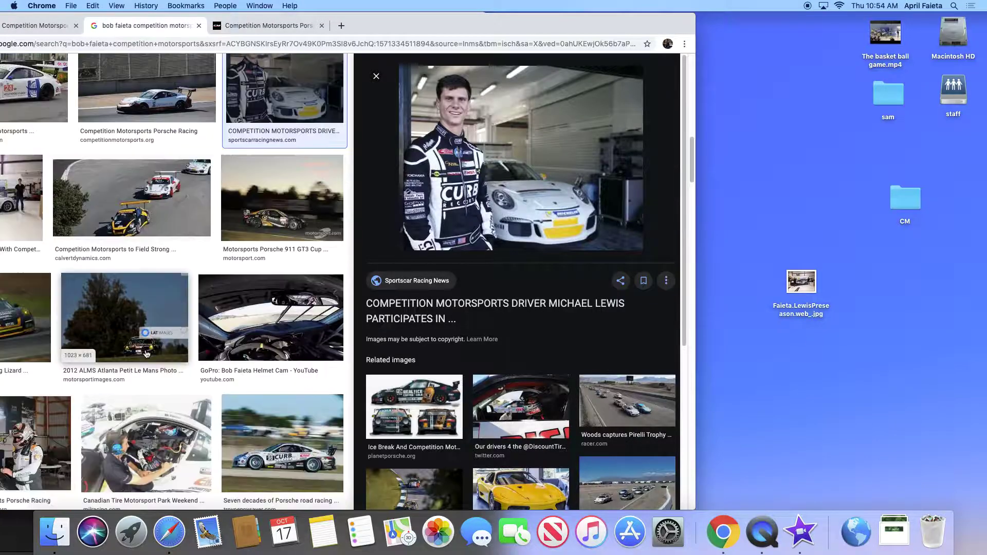
pyautogui.click(267, 298)
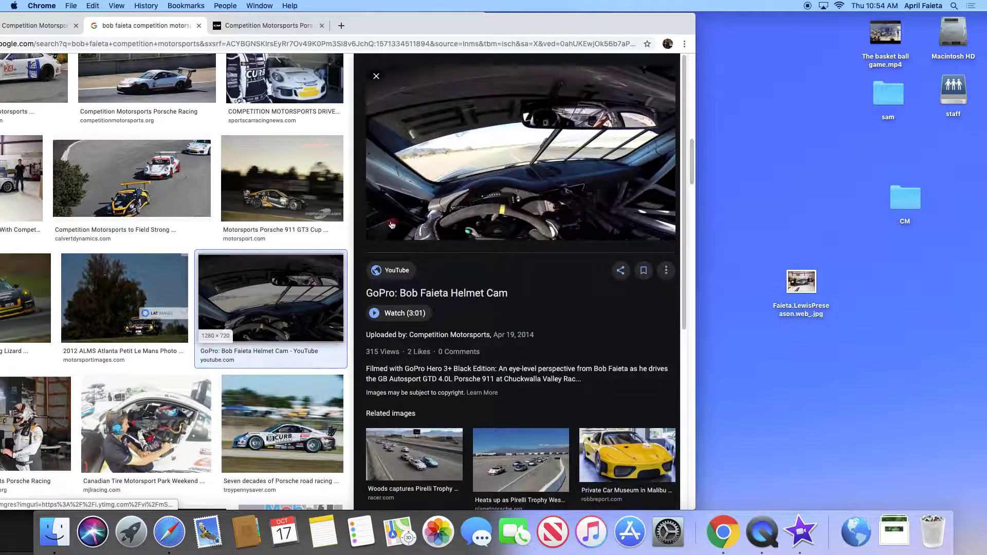
pyautogui.moveTo(477, 150); pyautogui.dragTo(779, 228)
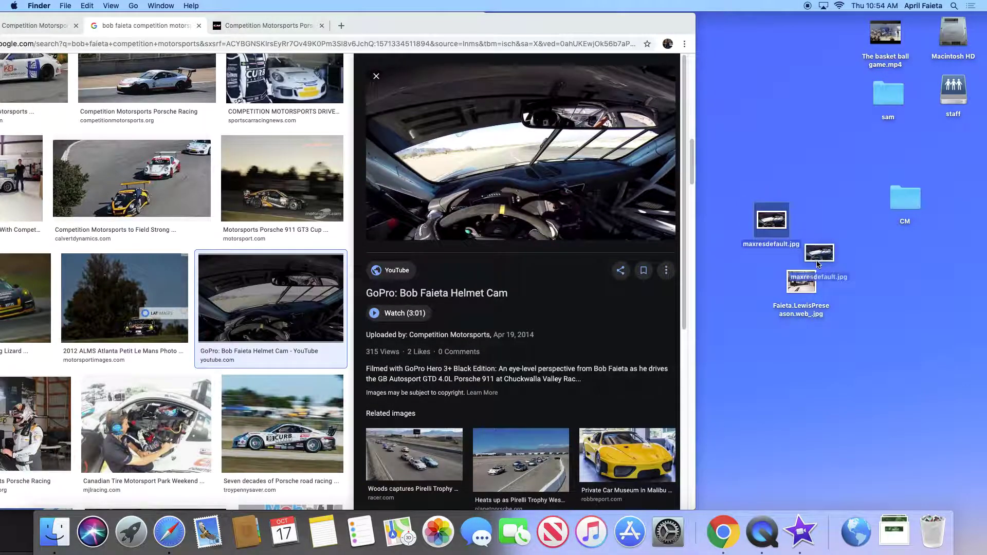
# Step: Move both saved race images into the CM folder and push the results window aside
pyautogui.moveTo(762, 257); pyautogui.dragTo(845, 323)
pyautogui.moveTo(801, 281); pyautogui.dragTo(905, 198)
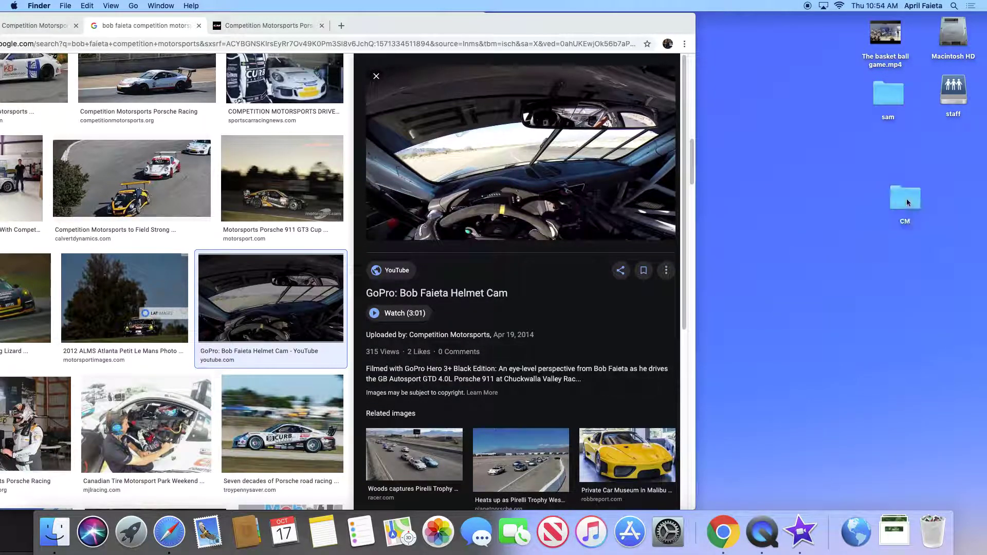
pyautogui.moveTo(419, 31); pyautogui.dragTo(443, 297)
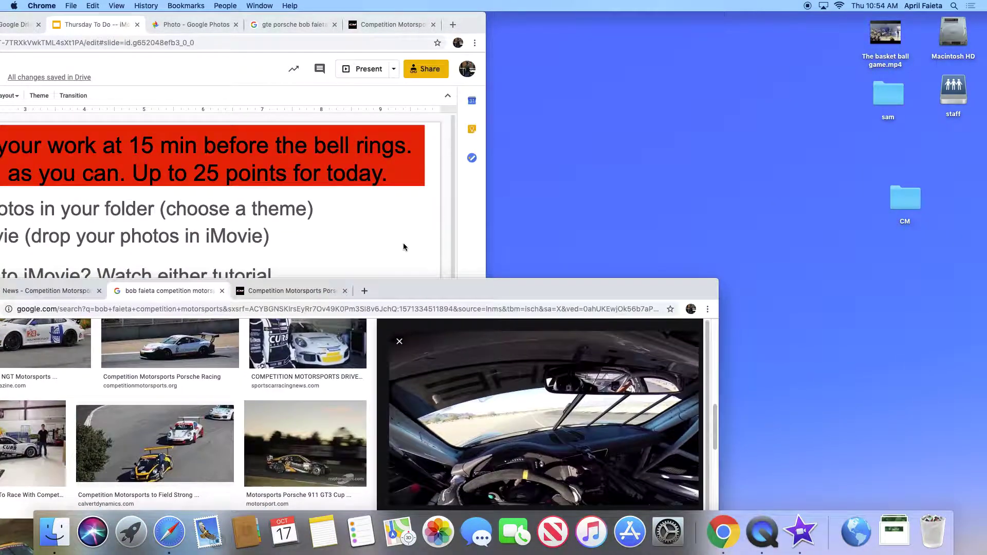
# Step: Bring the iMovie Basics to-do slides window forward and fully onto the screen
pyautogui.click(448, 26)
pyautogui.moveTo(449, 26); pyautogui.dragTo(645, 21)
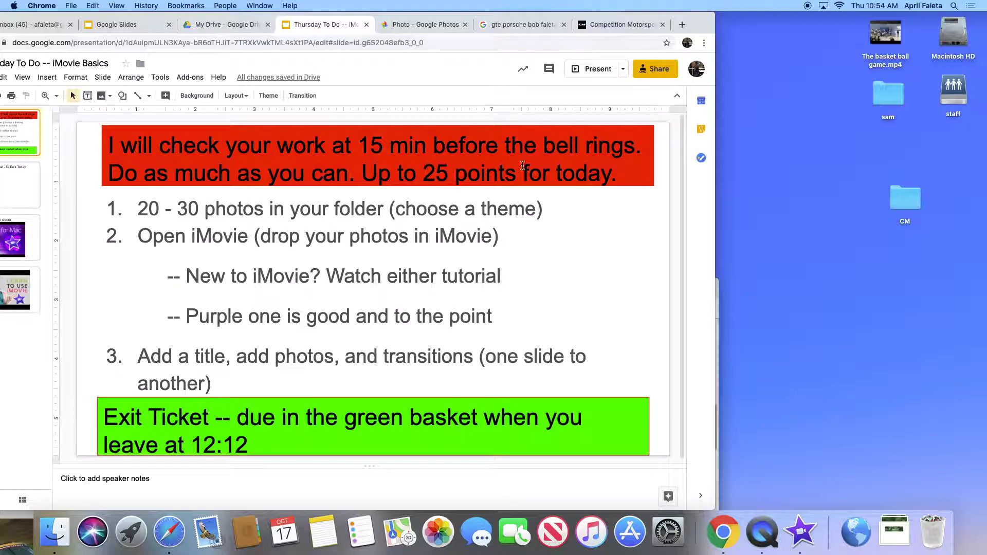
pyautogui.moveTo(700, 25); pyautogui.dragTo(760, 15)
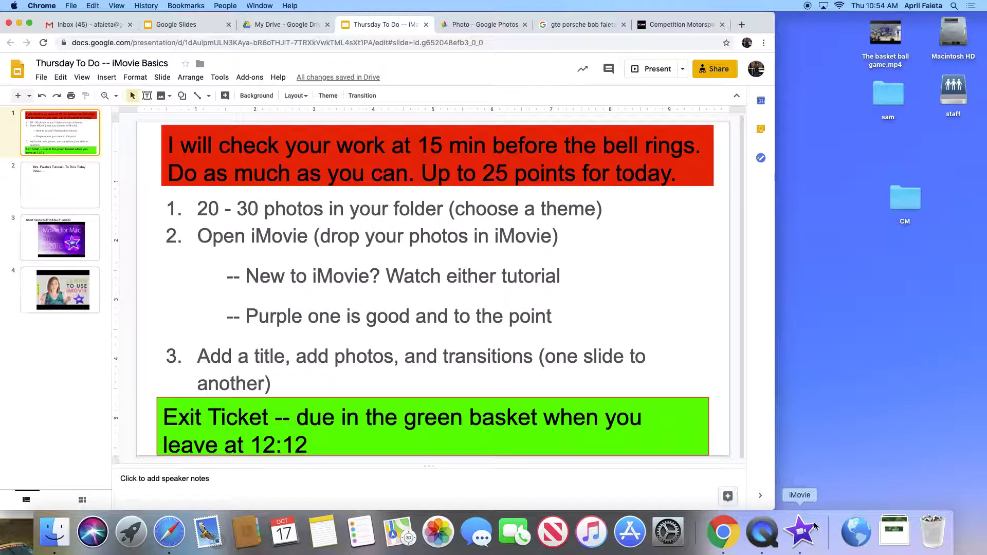
pyautogui.click(953, 6)
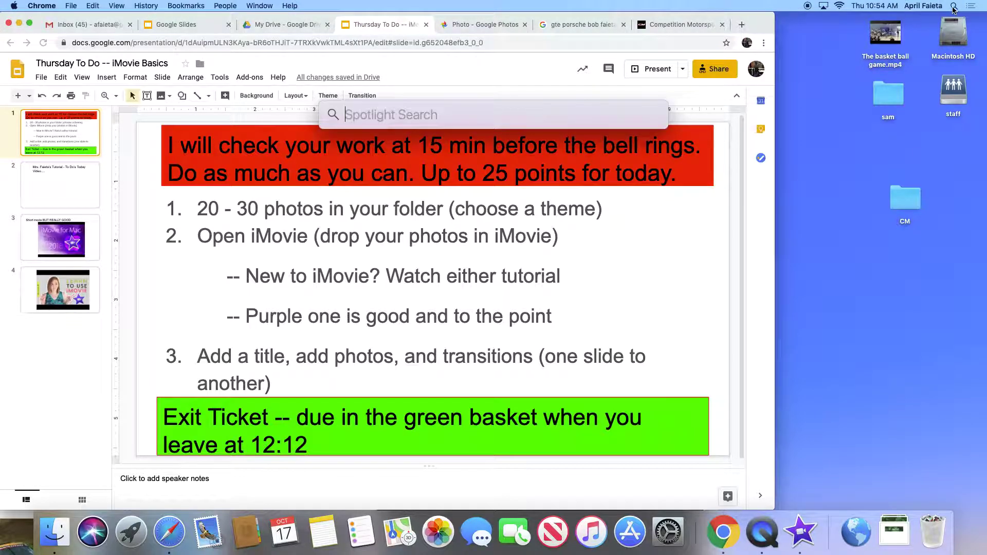
# Step: Search Spotlight for 'imovie', close the results, and launch iMovie
pyautogui.moveTo(985, 3)
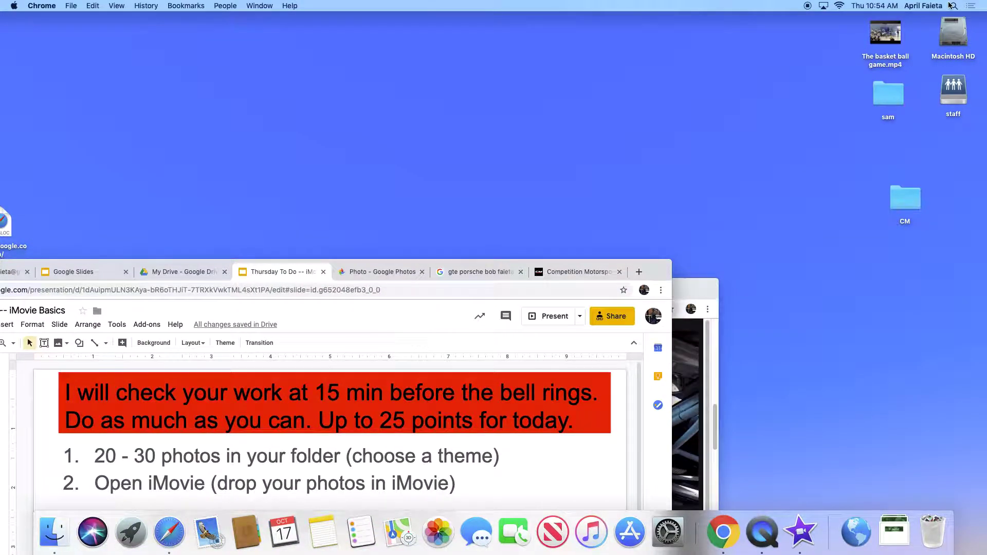
pyautogui.click(952, 7)
pyautogui.write('imovie')
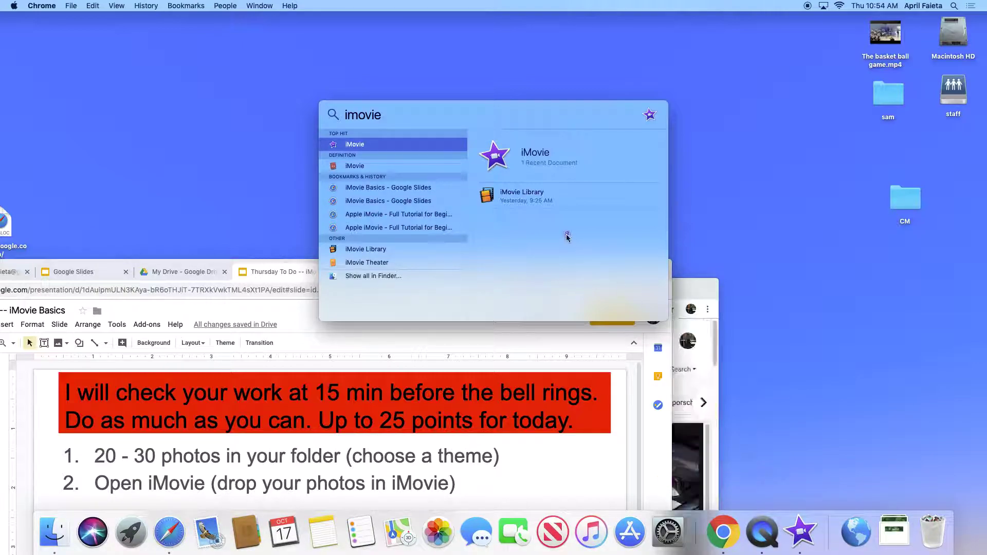
pyautogui.click(765, 246)
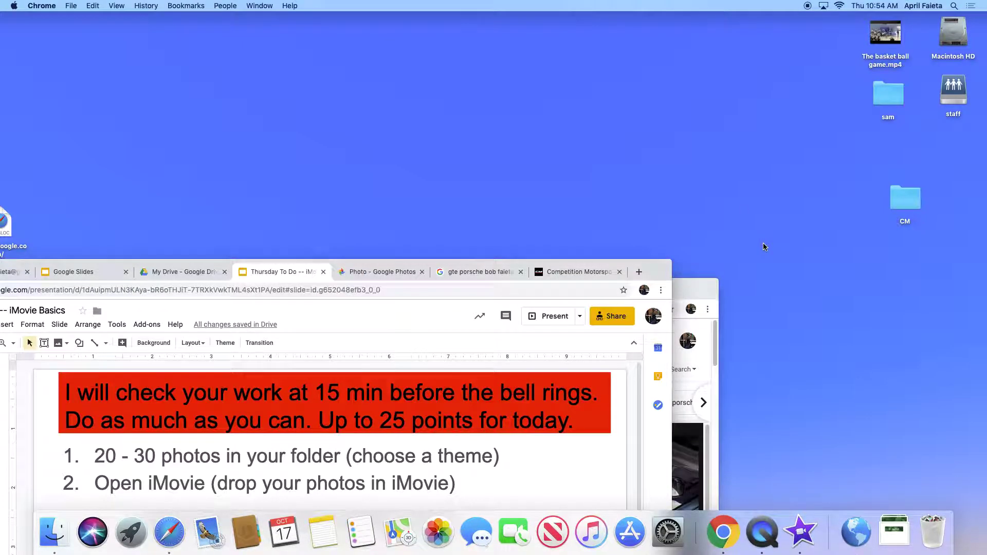
pyautogui.click(801, 532)
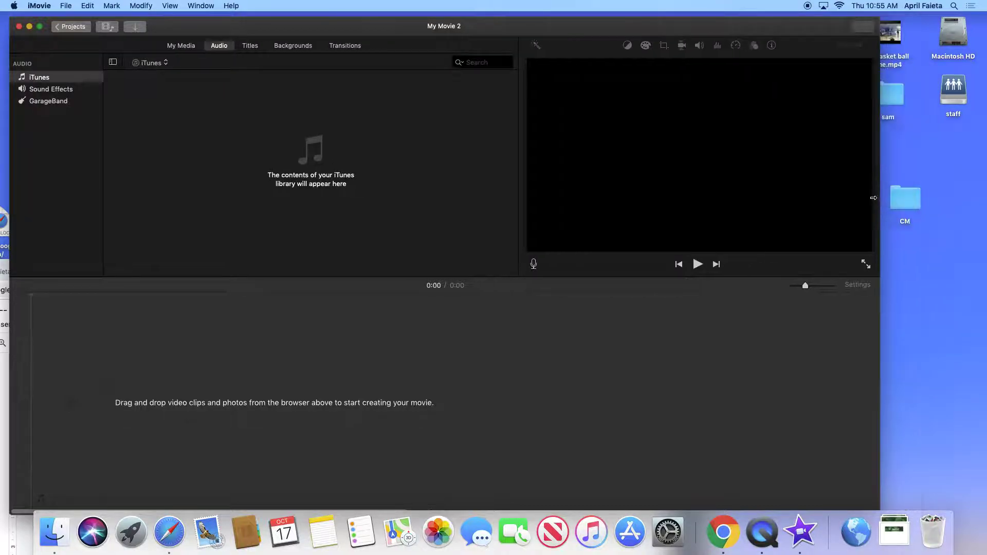
# Step: Resize and reposition the iMovie window and move the CM folder up
pyautogui.moveTo(874, 198); pyautogui.dragTo(860, 198)
pyautogui.moveTo(683, 33); pyautogui.dragTo(663, 71)
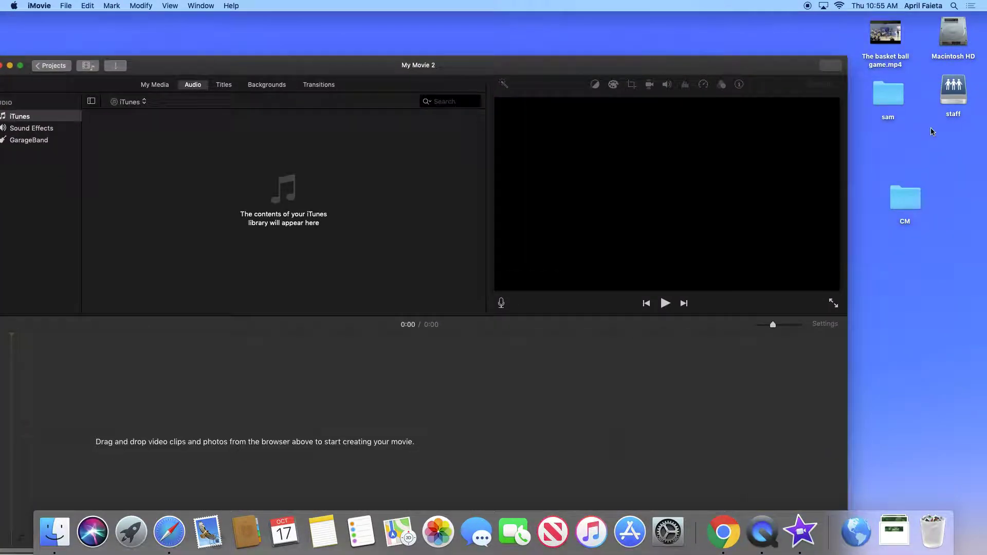
pyautogui.moveTo(899, 103); pyautogui.dragTo(933, 155)
pyautogui.moveTo(918, 198); pyautogui.dragTo(915, 97)
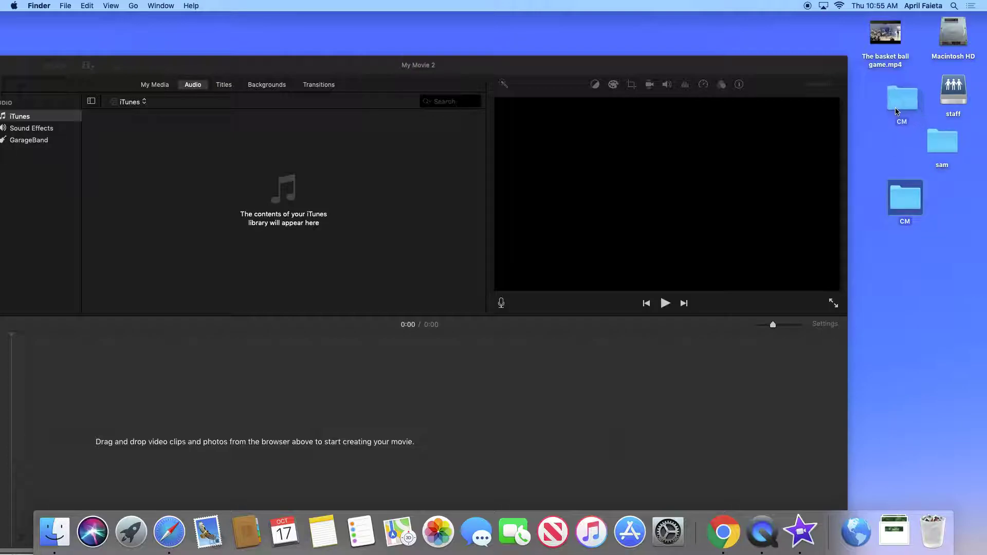
pyautogui.moveTo(748, 71); pyautogui.dragTo(771, 30)
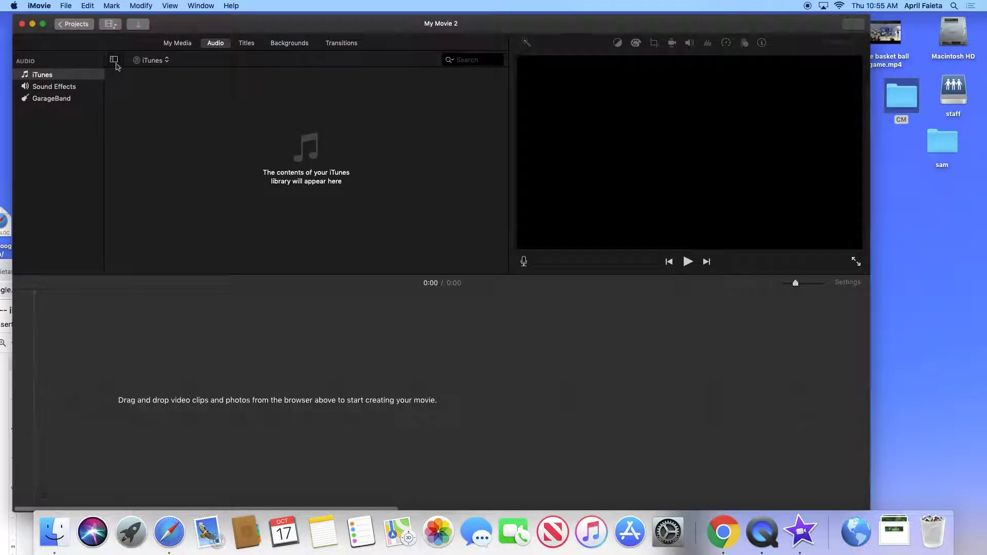
# Step: Delete the green title clip from the event and confirm removal
pyautogui.click(178, 44)
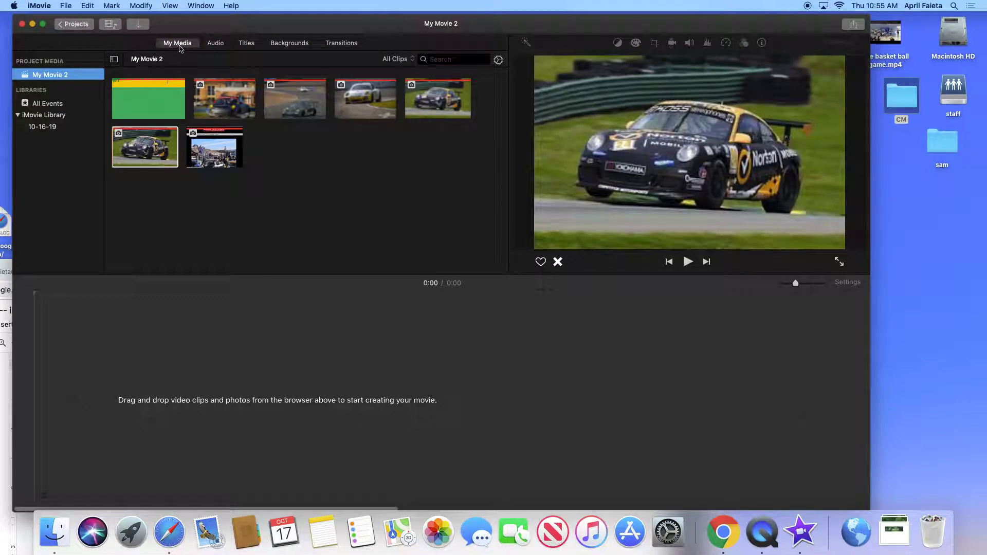
pyautogui.click(137, 97)
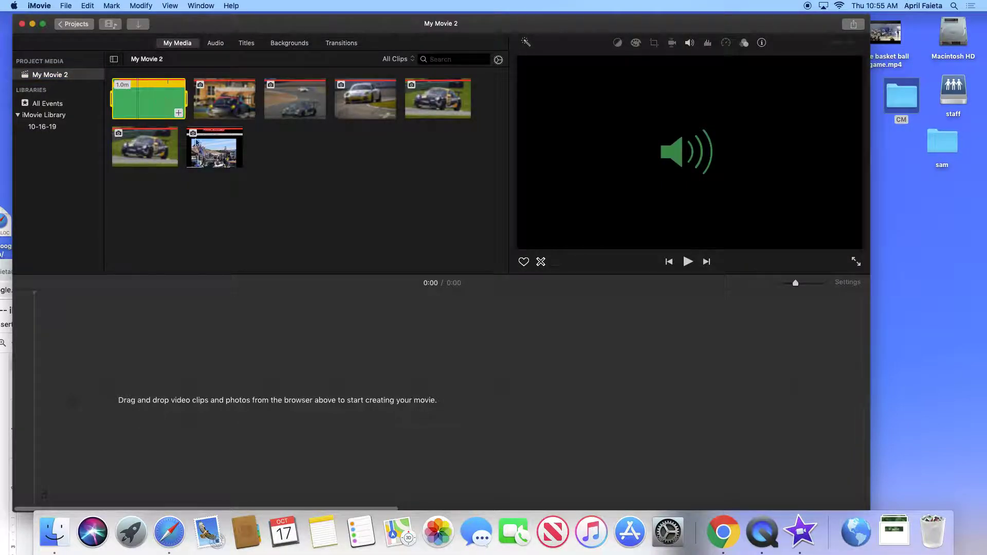
pyautogui.press('super+a')
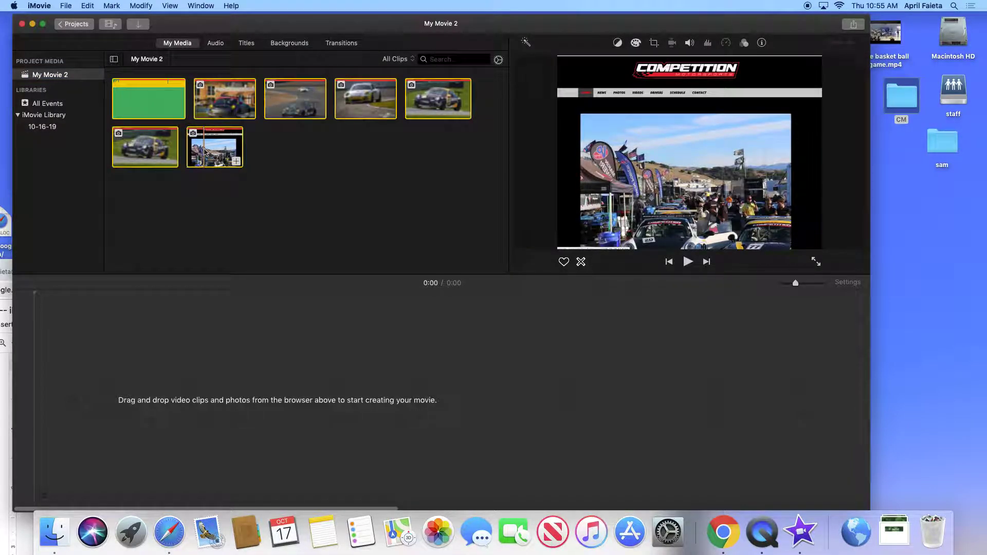
pyautogui.press('shift+super+a')
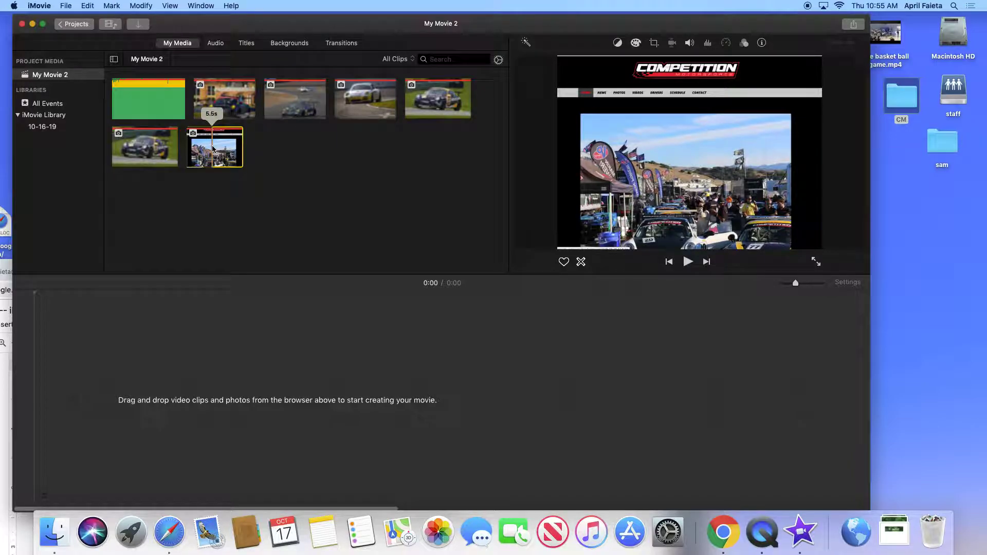
pyautogui.press('x')
pyautogui.rightClick(141, 109)
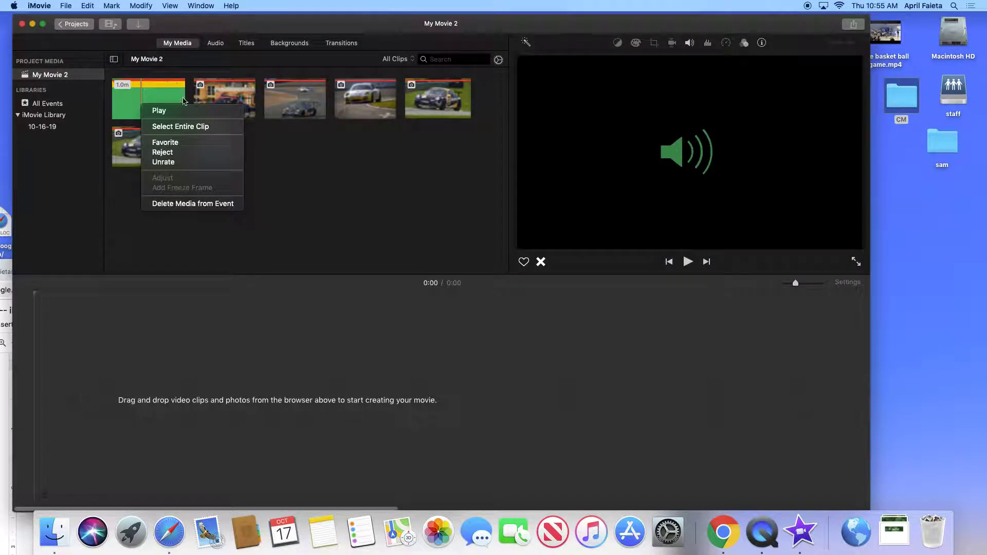
pyautogui.click(196, 204)
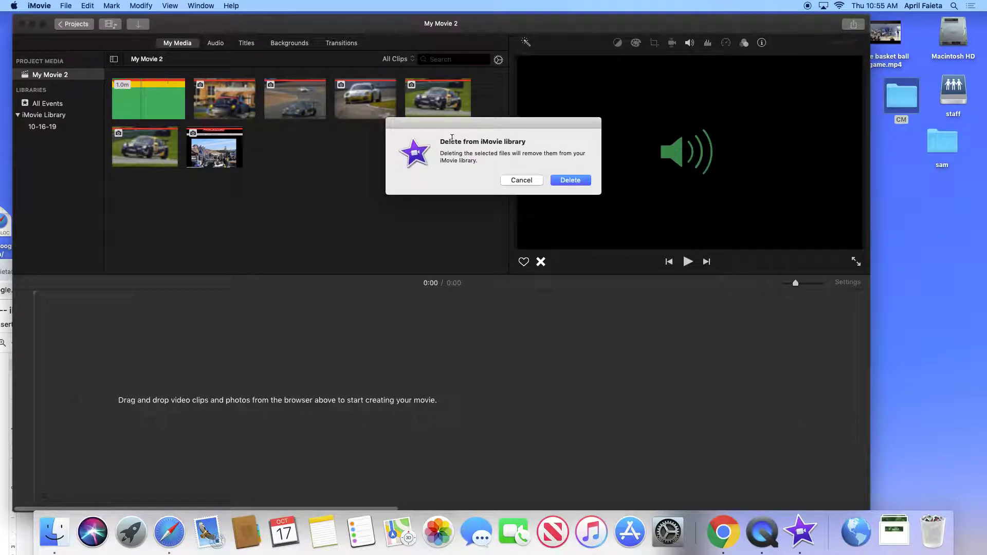
pyautogui.click(566, 179)
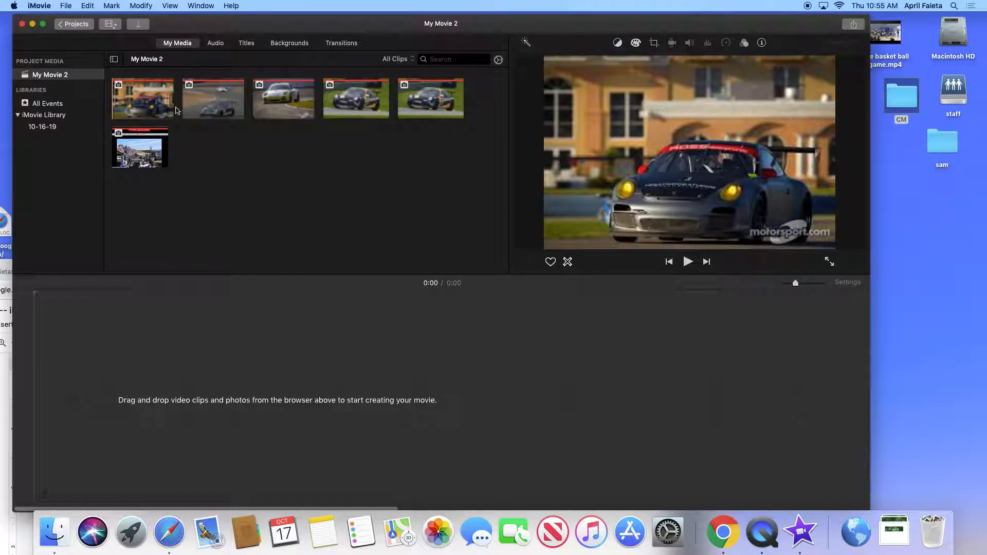
# Step: Select all remaining clips and delete the media from the event
pyautogui.press('super+a')
pyautogui.rightClick(131, 150)
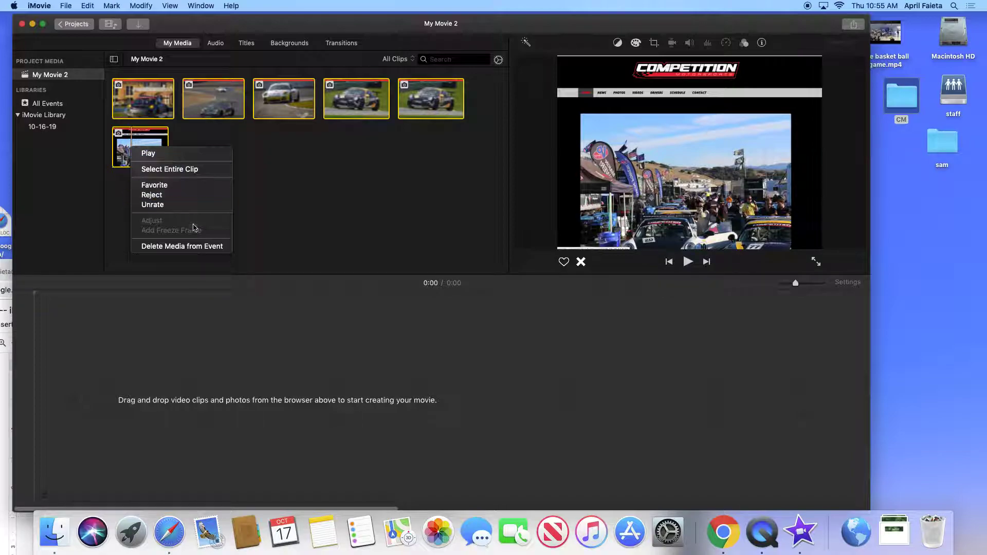
pyautogui.click(196, 246)
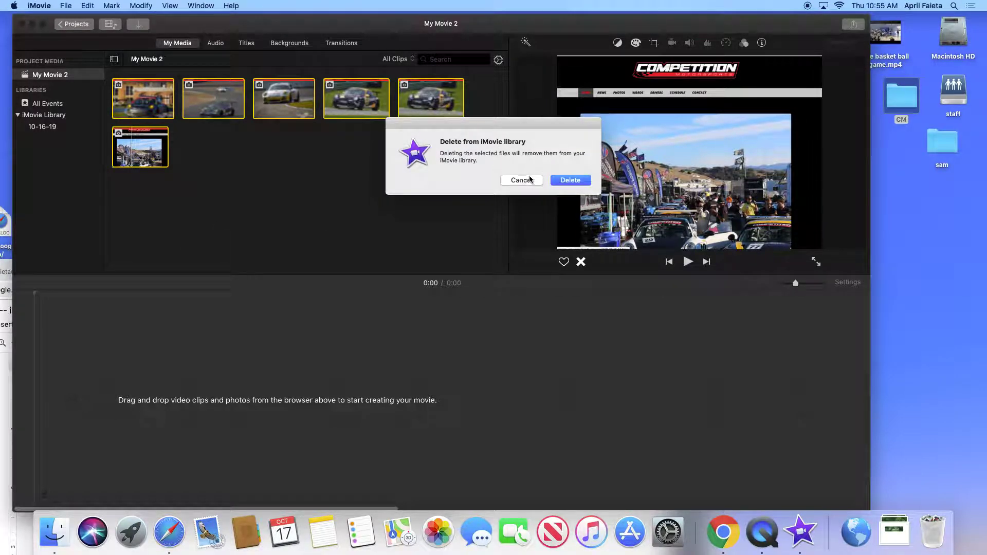
pyautogui.click(557, 183)
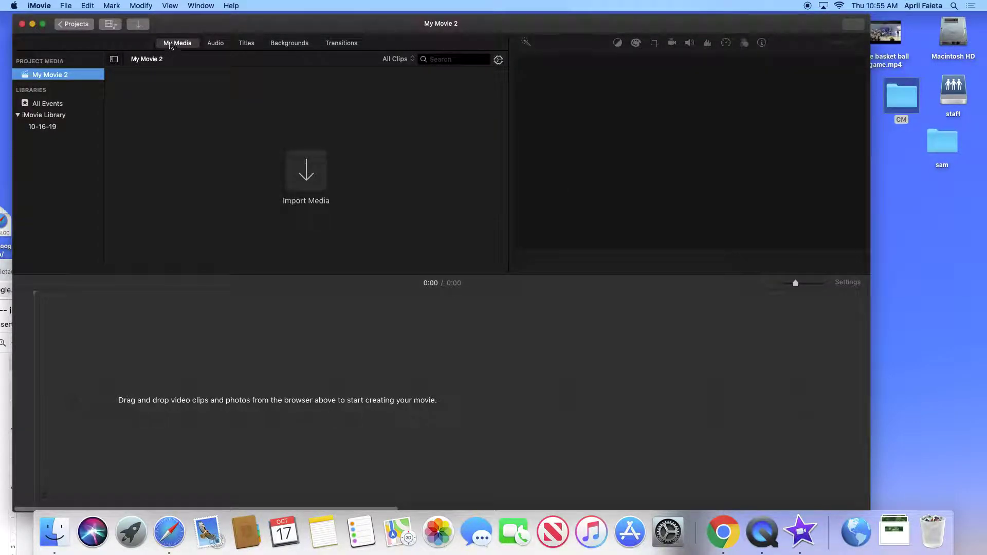
# Step: Hide the libraries list and name the project 'Practice Movie Comp. Motorsports'
pyautogui.click(146, 66)
pyautogui.click(114, 59)
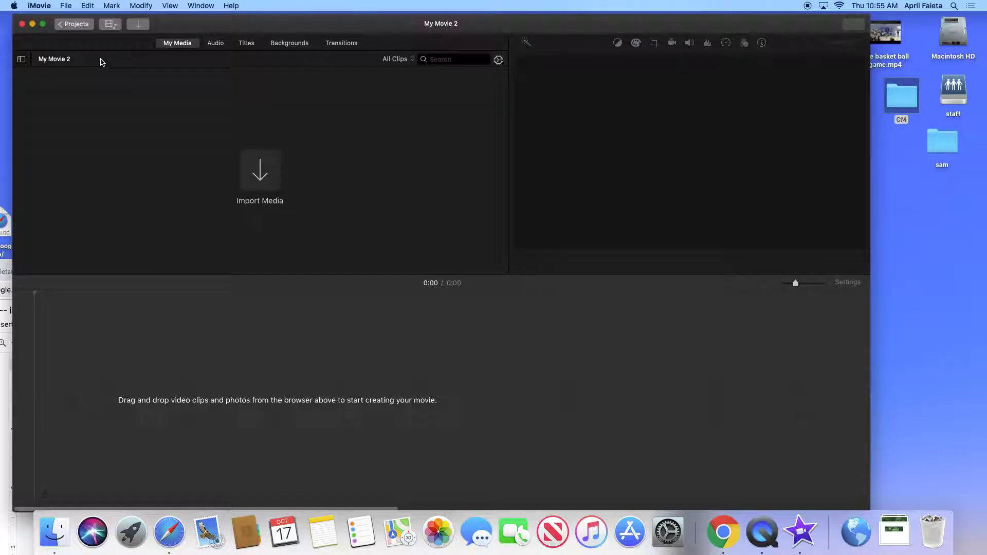
pyautogui.click(181, 45)
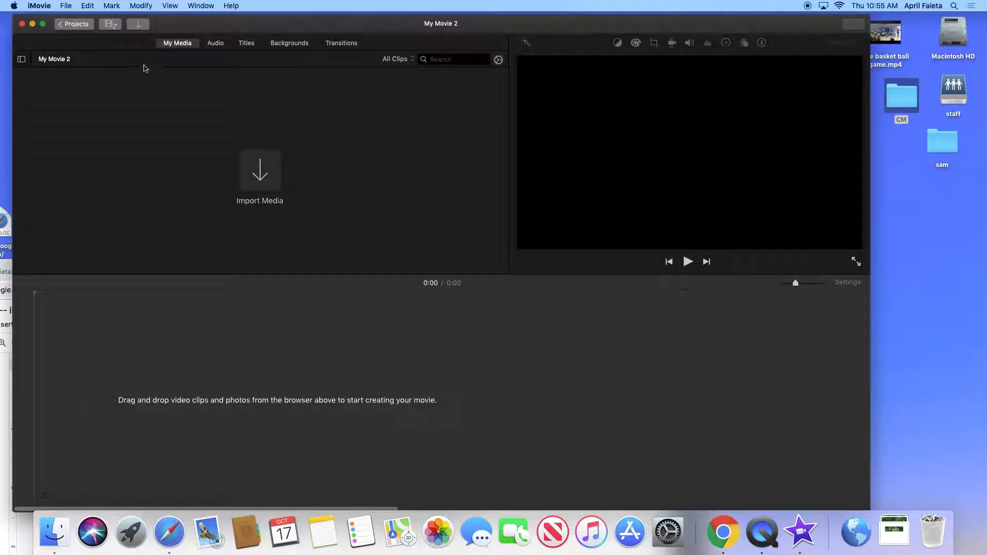
pyautogui.click(75, 24)
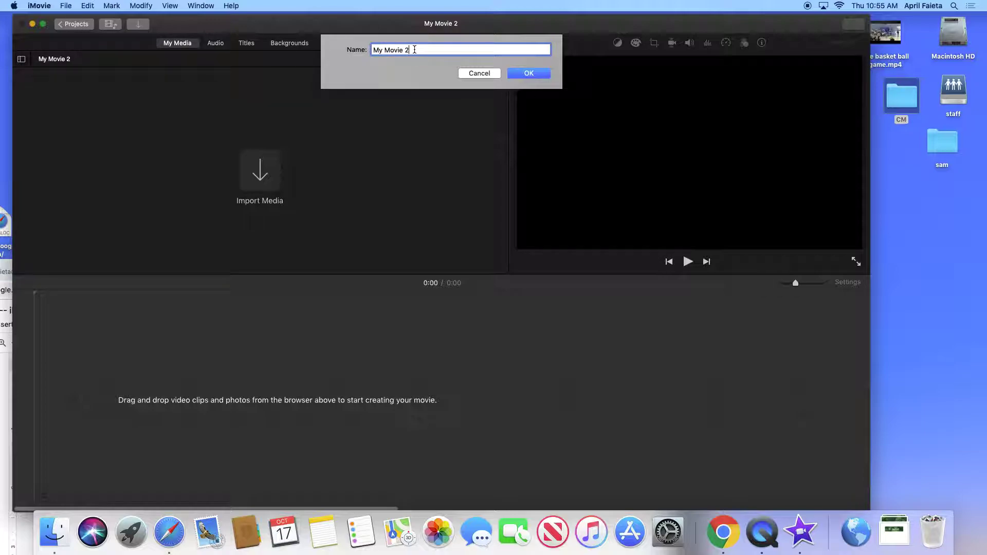
pyautogui.write('Practice')
pyautogui.click(520, 75)
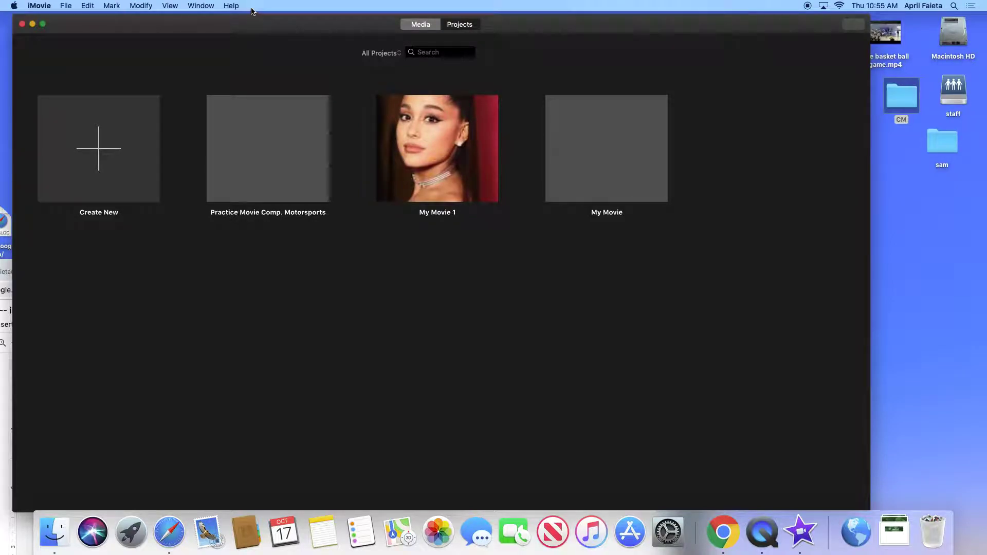
# Step: Bring the lesson slides to full screen and click into the checklist text
pyautogui.moveTo(247, 26); pyautogui.dragTo(603, 263)
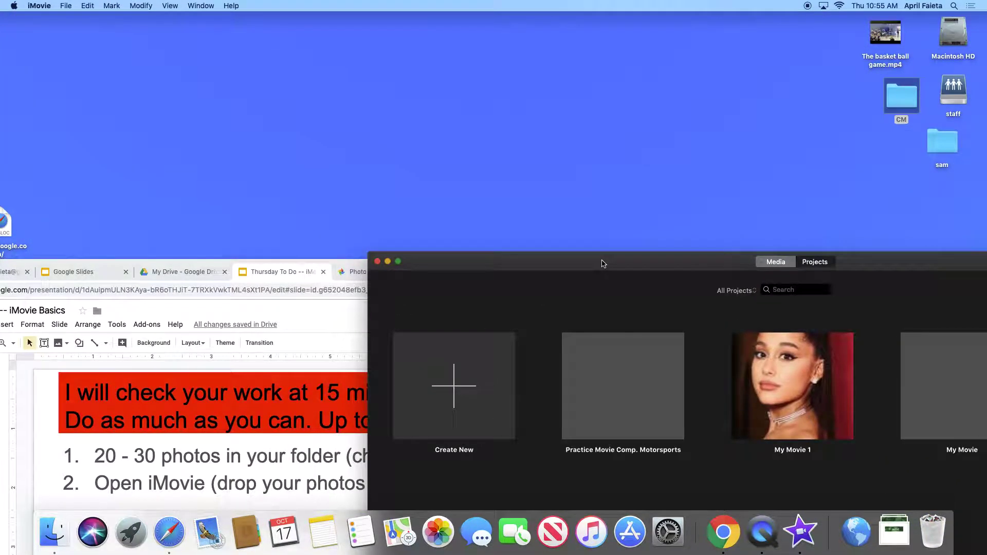
pyautogui.click(357, 322)
pyautogui.doubleClick(643, 273)
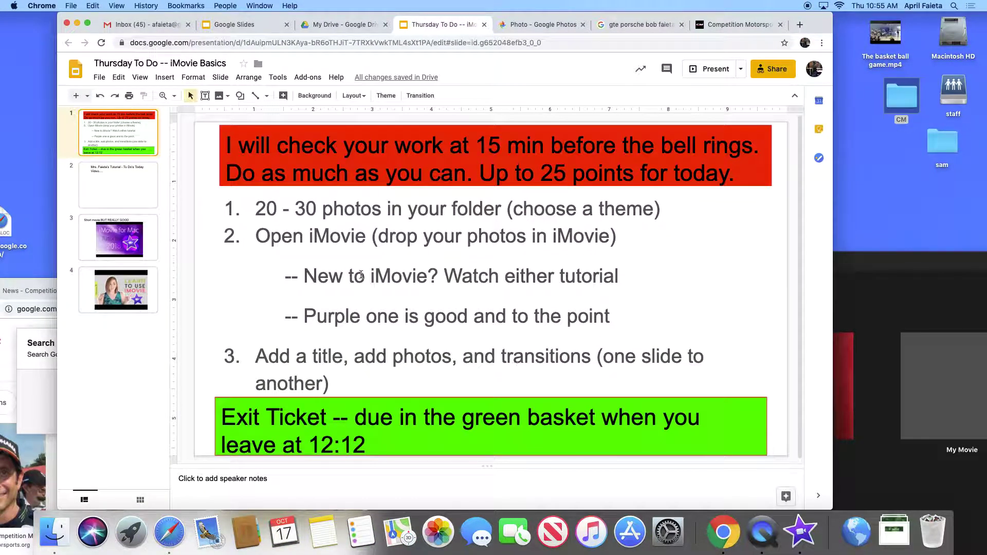
pyautogui.click(431, 324)
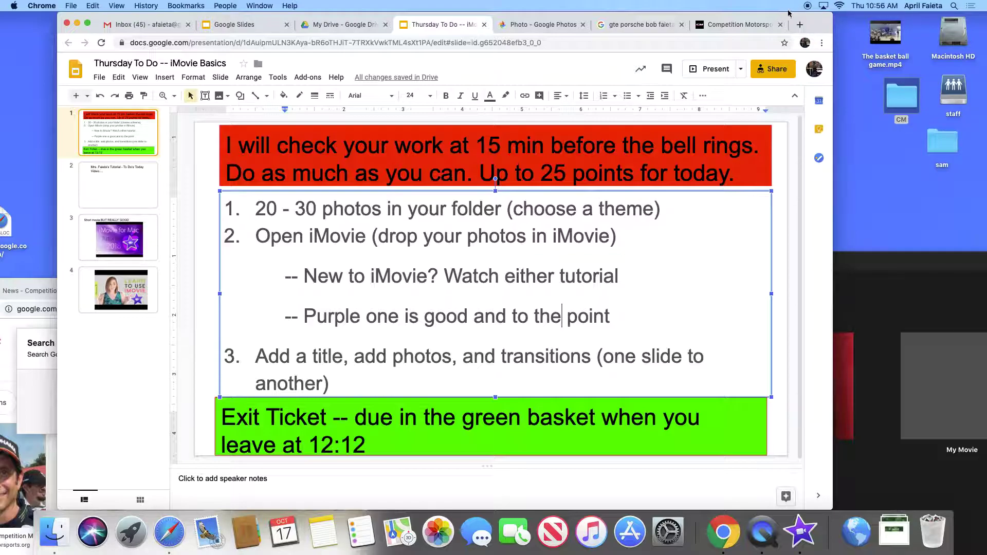
# Step: Move the browser aside and open the Practice Movie Comp. Motorsports project
pyautogui.moveTo(799, 19); pyautogui.dragTo(414, 373)
pyautogui.moveTo(538, 268); pyautogui.dragTo(215, 29)
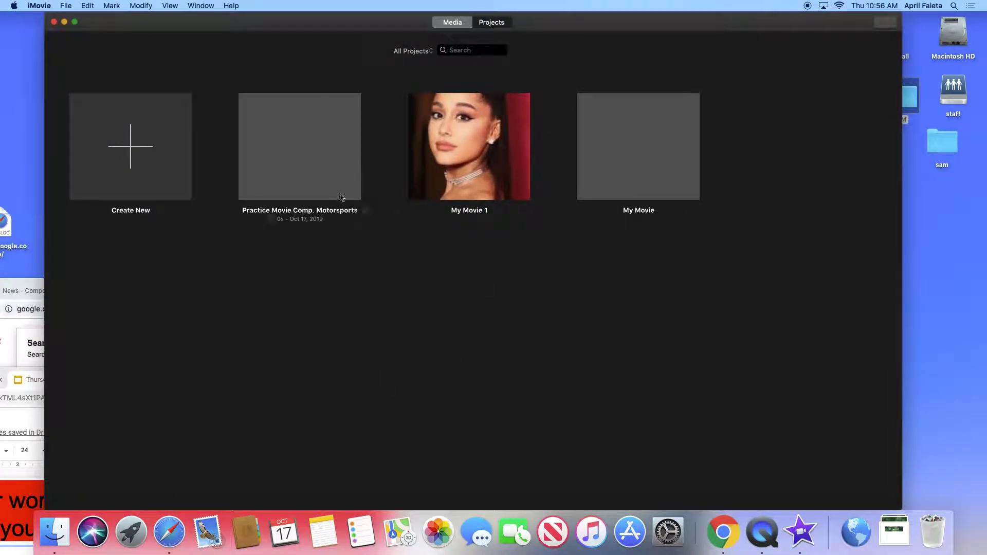
pyautogui.click(284, 173)
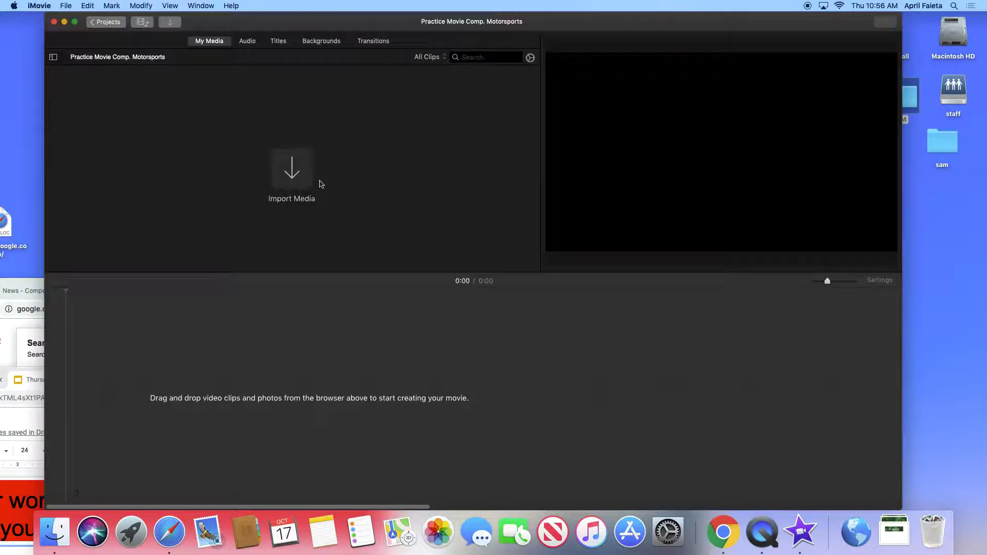
# Step: Import all 20 race-car photos from the CM folder into iMovie's My Media browser
pyautogui.moveTo(603, 22); pyautogui.dragTo(559, 29)
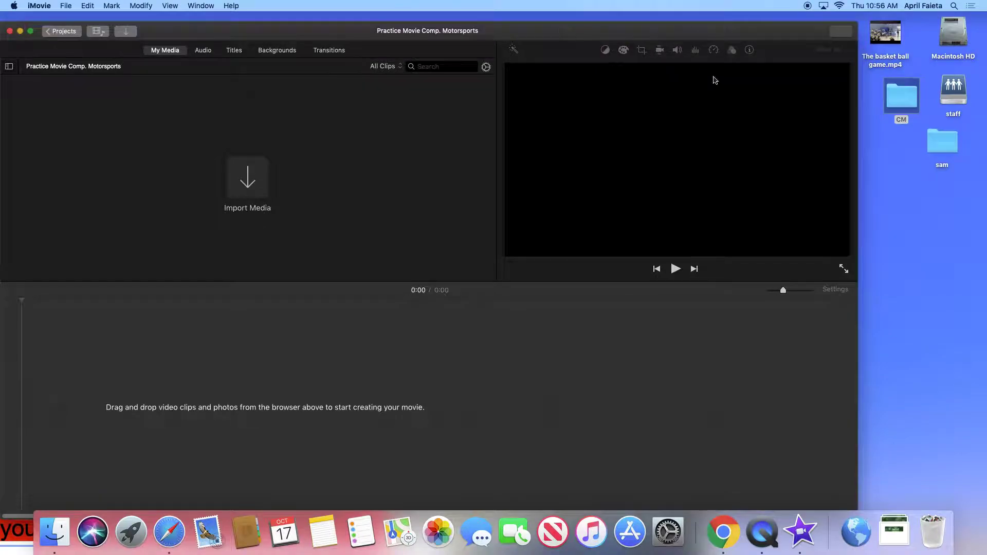
pyautogui.doubleClick(932, 200)
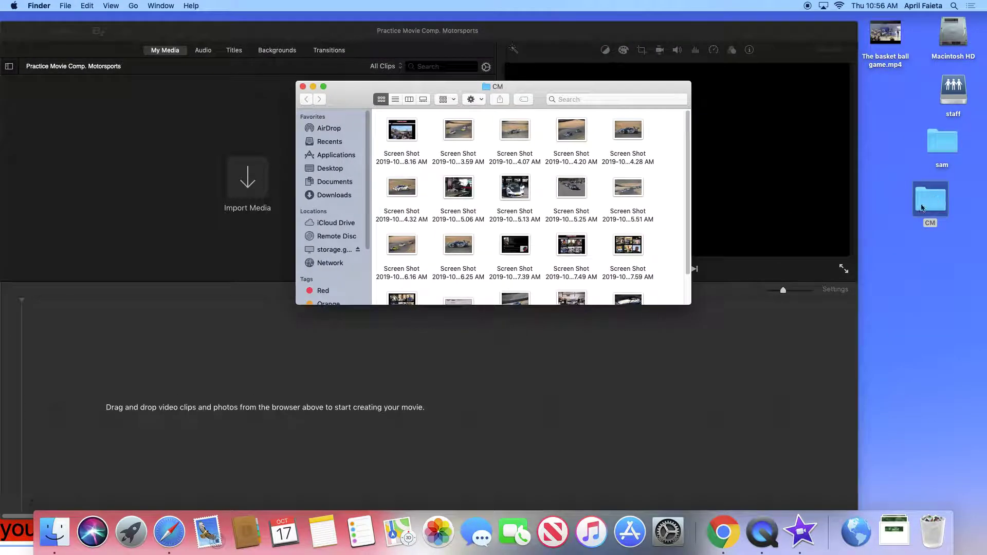
pyautogui.moveTo(591, 93); pyautogui.dragTo(826, 184)
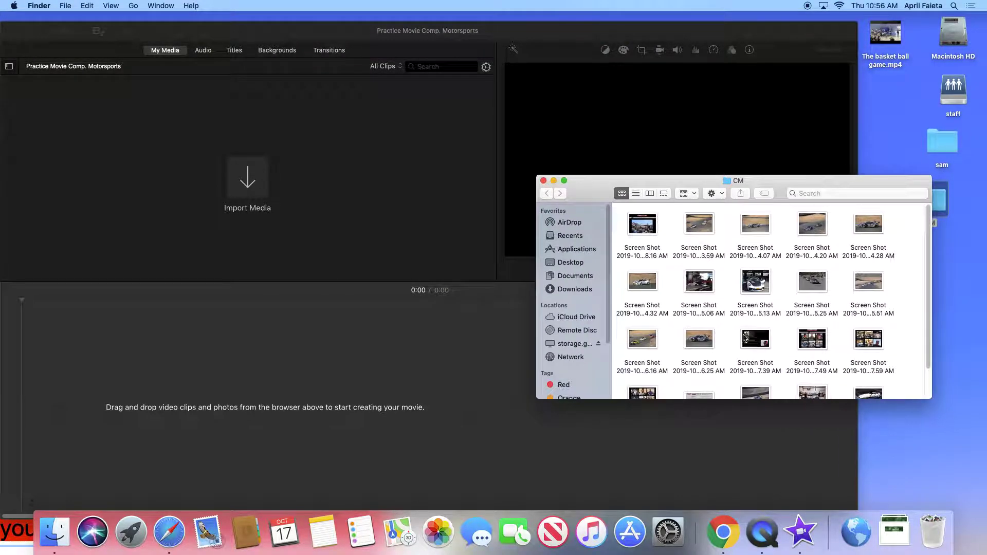
pyautogui.scroll(-2, 745, 357)
pyautogui.scroll(2, 751, 353)
pyautogui.moveTo(622, 211); pyautogui.dragTo(919, 443)
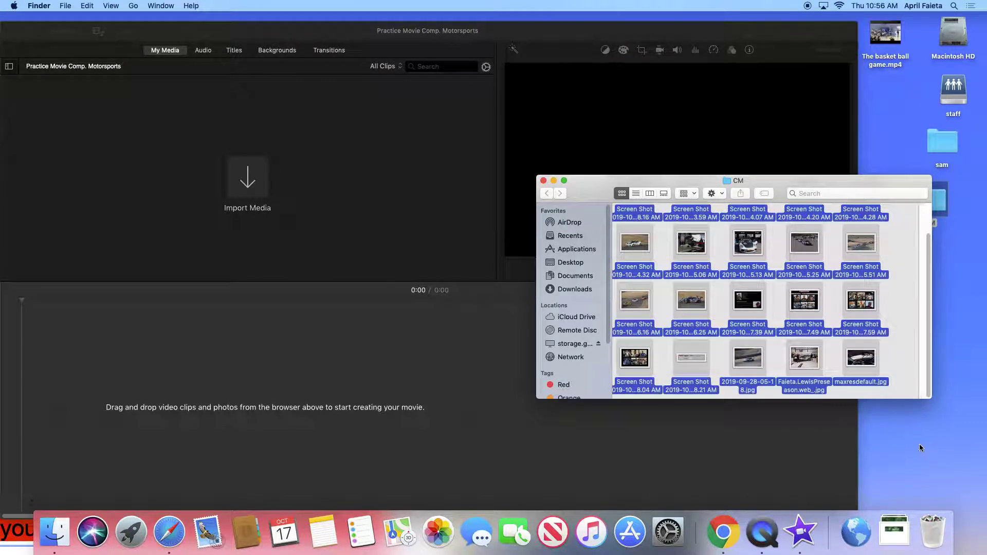
pyautogui.moveTo(643, 250); pyautogui.dragTo(104, 174)
pyautogui.moveTo(375, 33); pyautogui.dragTo(467, 25)
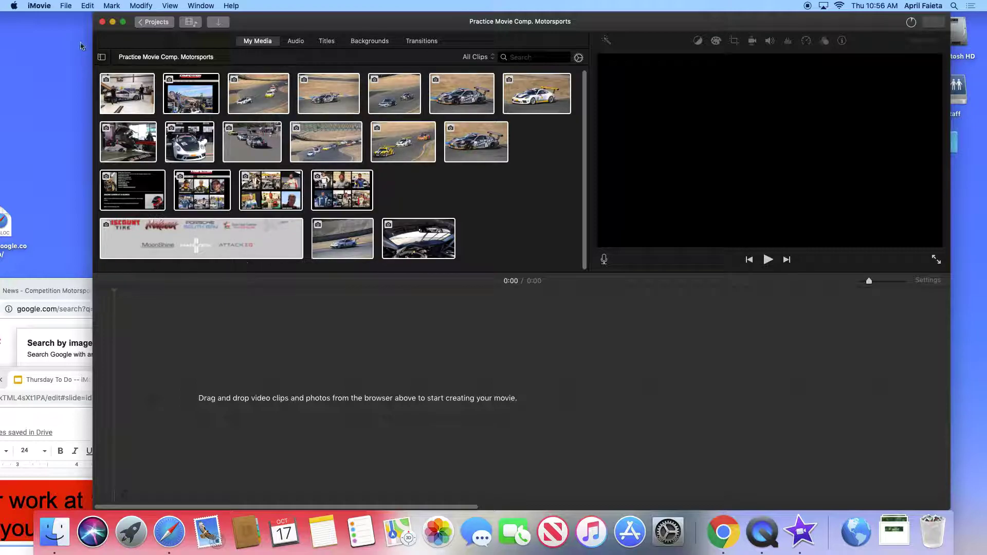
# Step: Put only the white CURB car garage photo on the timeline as a 4-second clip and preview it
pyautogui.press('super+a')
pyautogui.moveTo(119, 90); pyautogui.dragTo(174, 368)
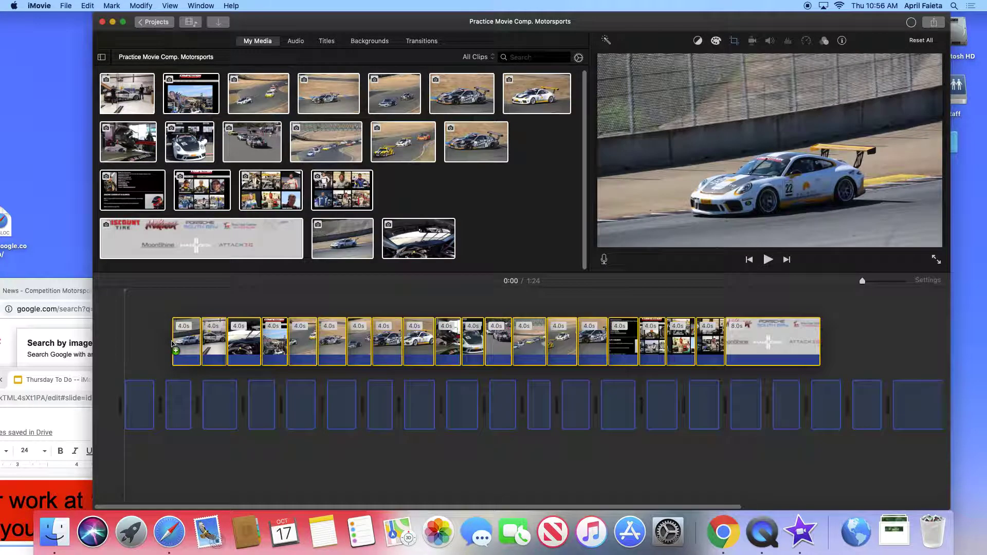
pyautogui.press('super+z')
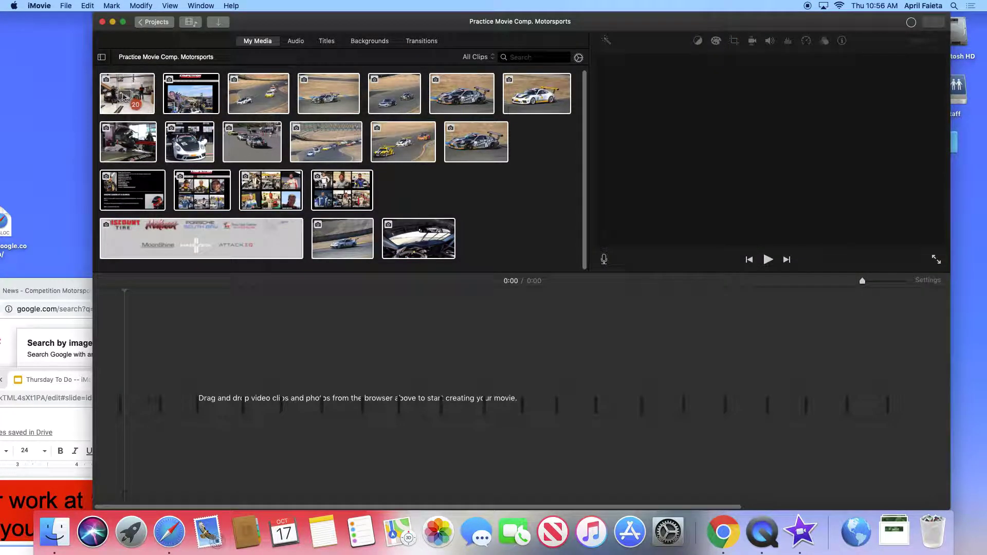
pyautogui.moveTo(127, 93); pyautogui.dragTo(152, 332)
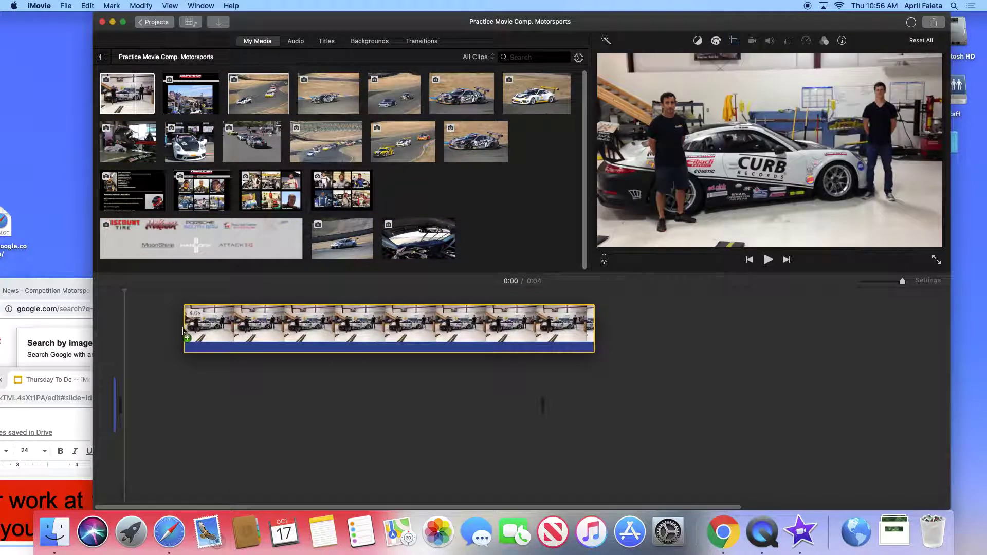
pyautogui.click(378, 401)
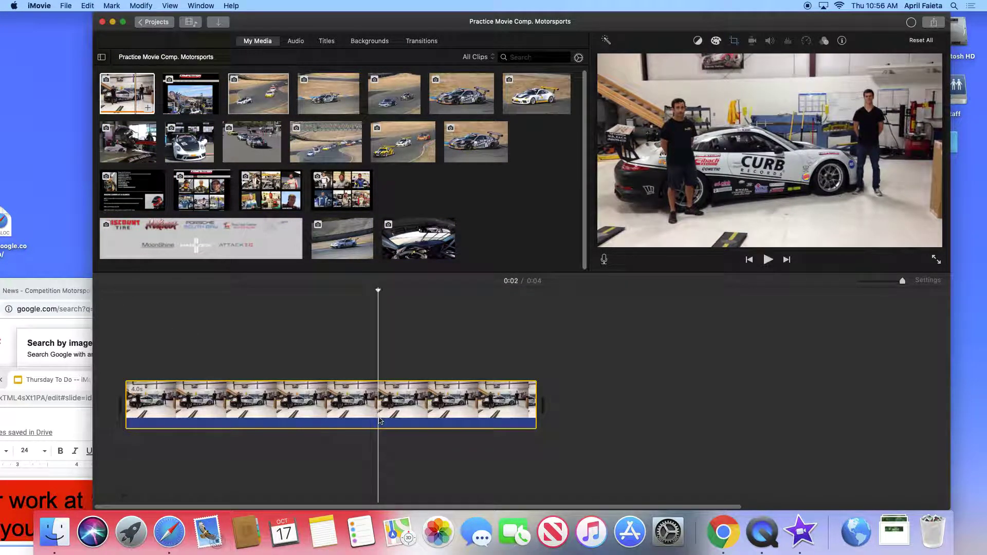
pyautogui.press('space')
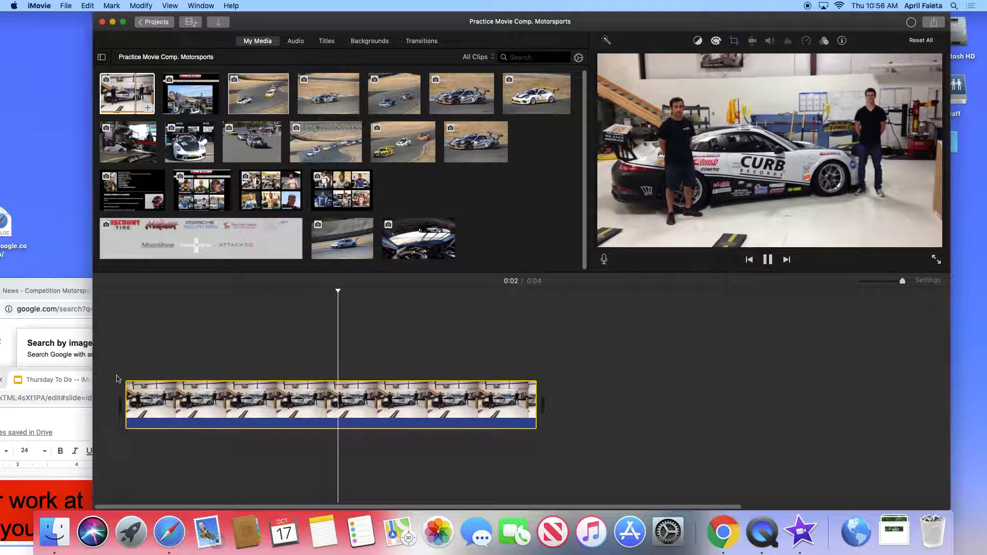
# Step: Adjust the garage clip's length on the zoomed timeline and play the preview
pyautogui.press('space')
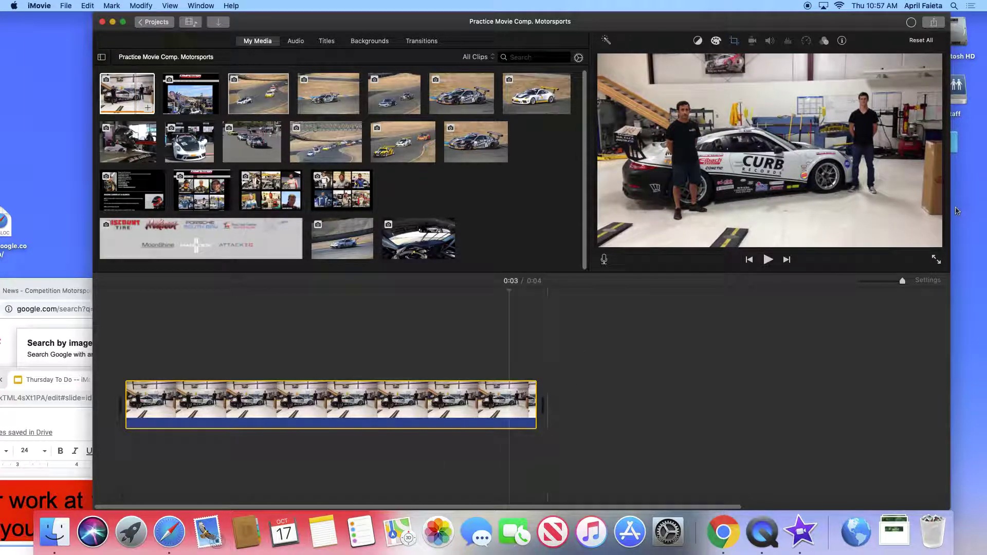
pyautogui.moveTo(904, 283)
pyautogui.mouseDown()
pyautogui.moveTo(885, 281)
pyautogui.moveTo(906, 281)
pyautogui.moveTo(895, 281)
pyautogui.mouseUp()
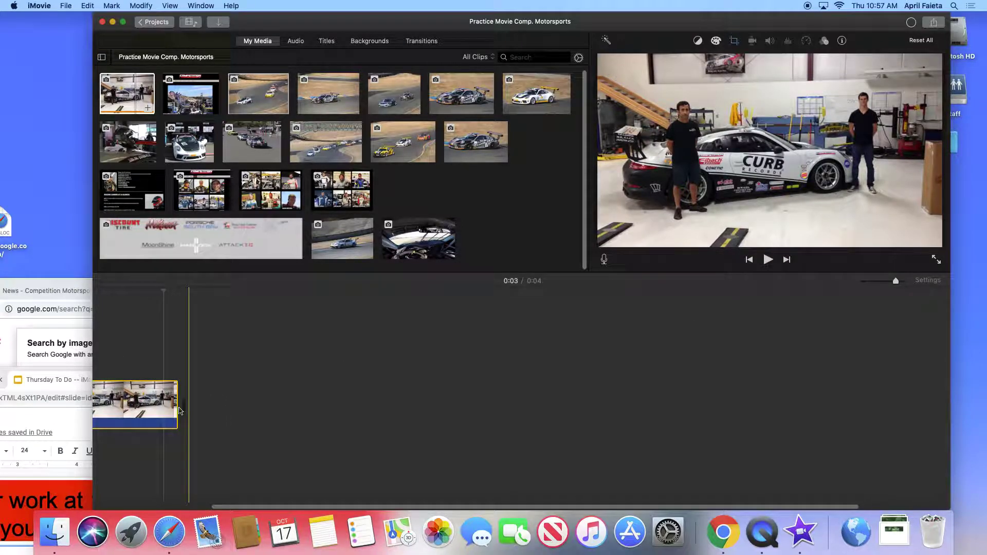
pyautogui.moveTo(179, 411); pyautogui.dragTo(358, 404)
pyautogui.moveTo(896, 284); pyautogui.dragTo(910, 284)
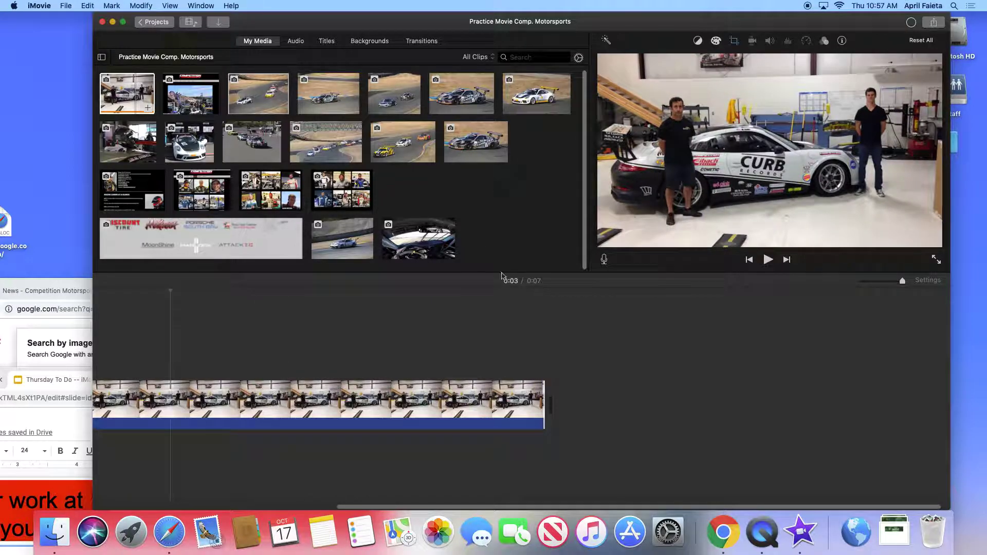
pyautogui.press('space')
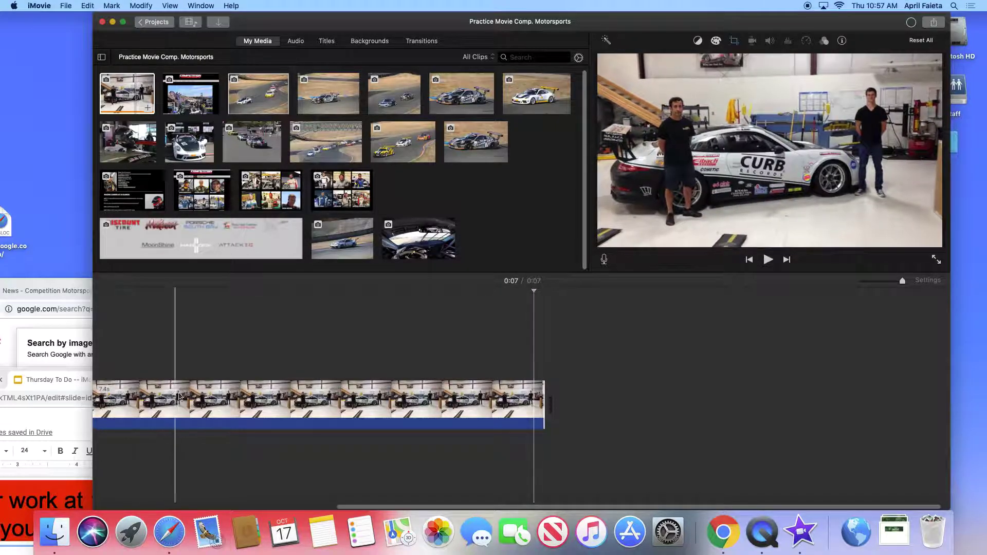
# Step: Stretch the garage photo clip to about 11.3 minutes so the movie runs 11:18
pyautogui.moveTo(903, 282); pyautogui.dragTo(879, 288)
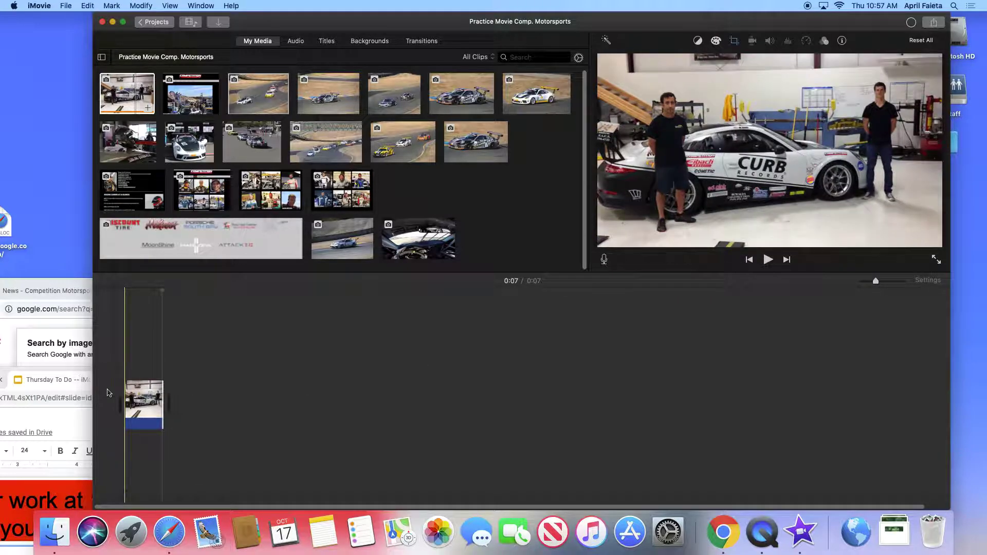
pyautogui.press('space')
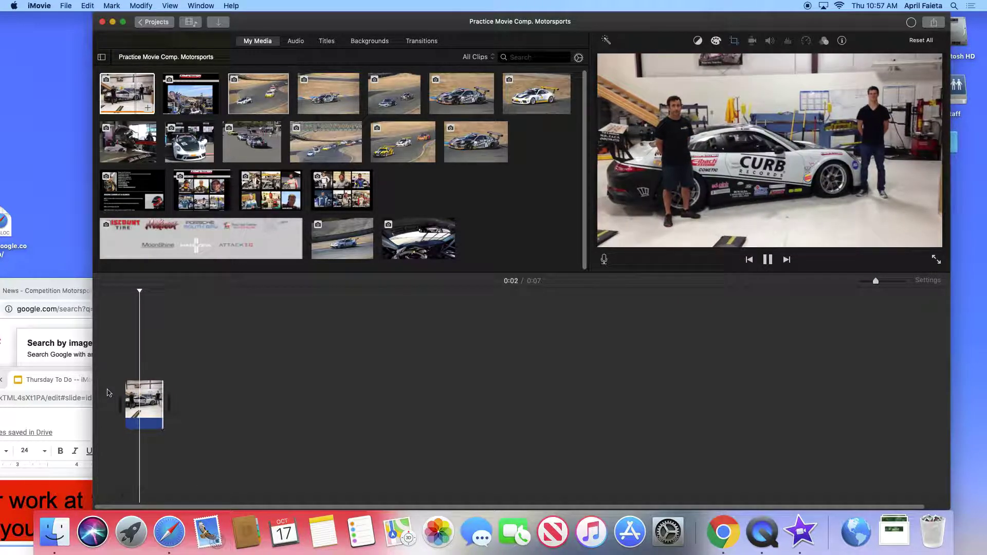
pyautogui.press('space')
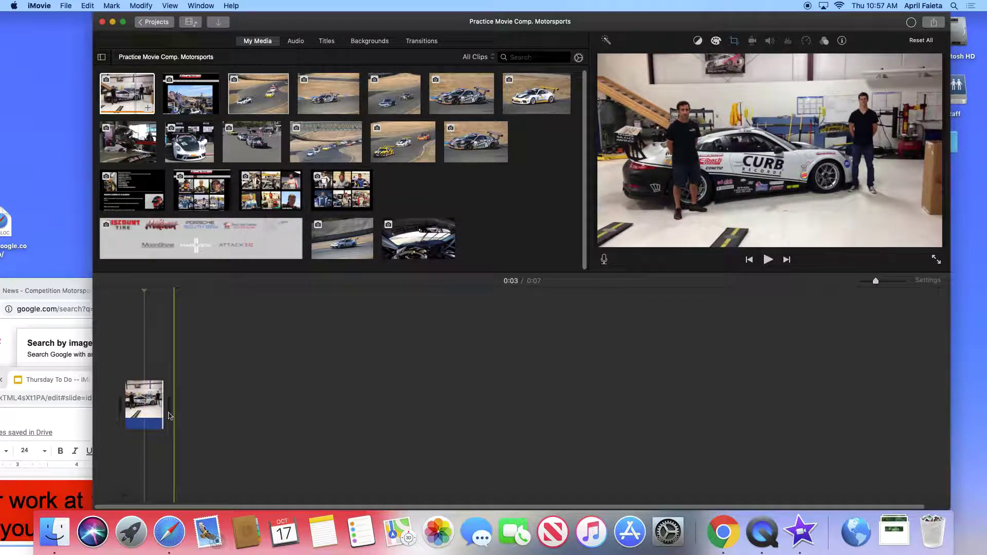
pyautogui.moveTo(163, 411); pyautogui.dragTo(330, 412)
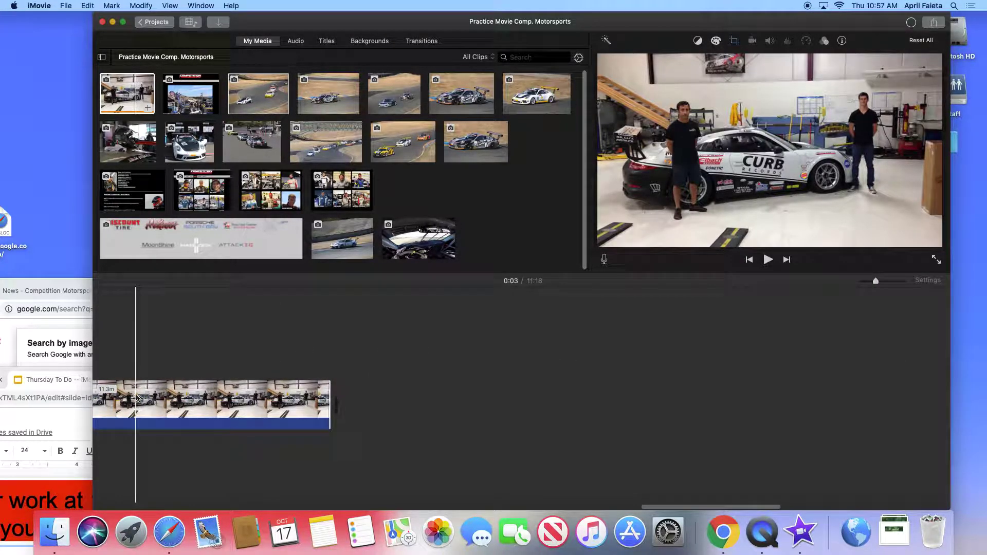
# Step: Preview the over-long garage clip and trim it back down
pyautogui.click(100, 389)
pyautogui.press('space')
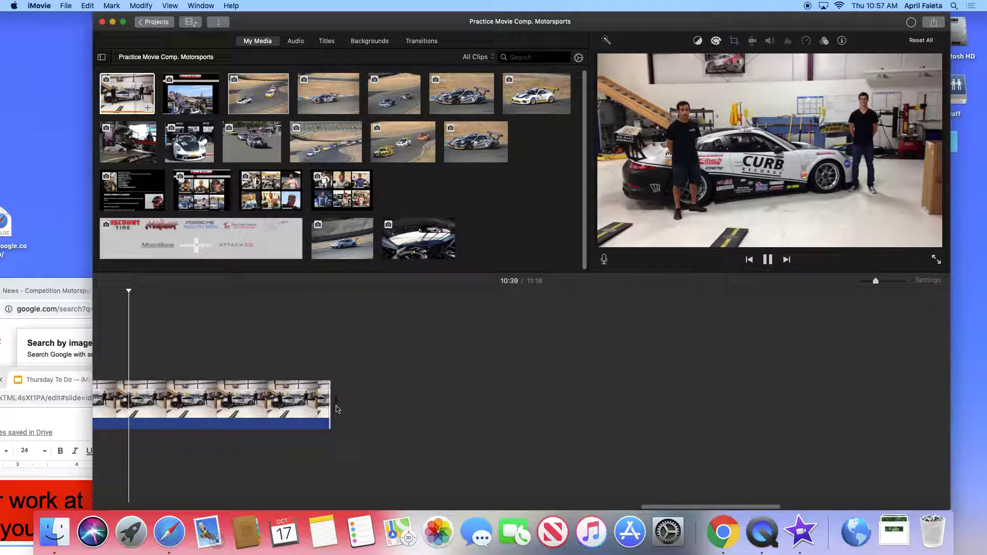
pyautogui.moveTo(329, 412); pyautogui.dragTo(75, 402)
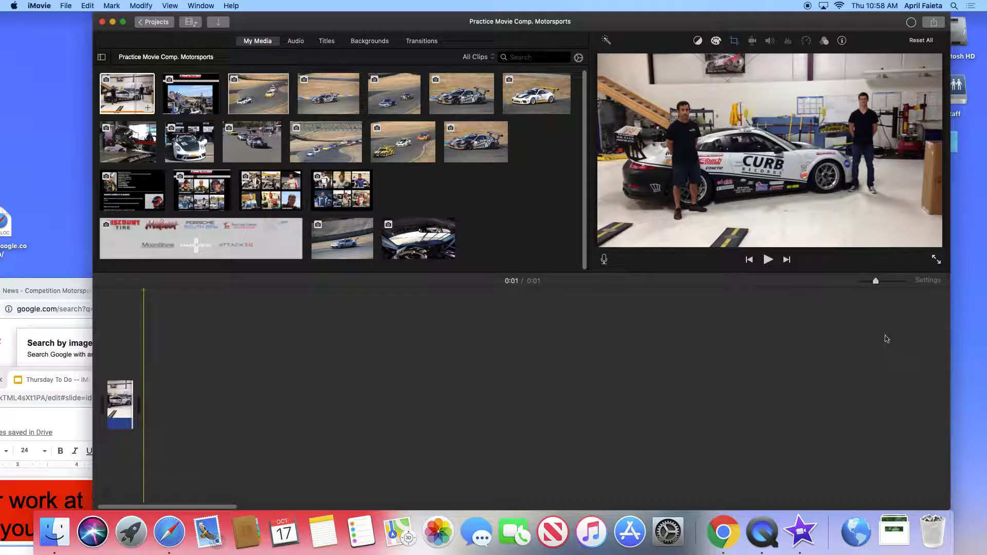
# Step: Extend the garage clip to about 4.9 seconds and preview the 0:04 movie
pyautogui.moveTo(875, 281); pyautogui.dragTo(904, 288)
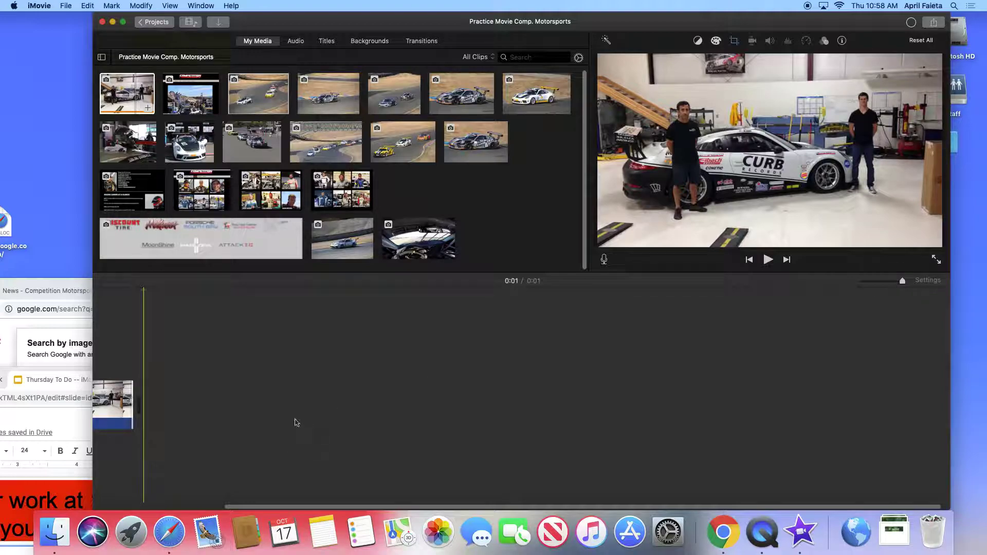
pyautogui.moveTo(134, 414); pyautogui.dragTo(179, 415)
pyautogui.press('space')
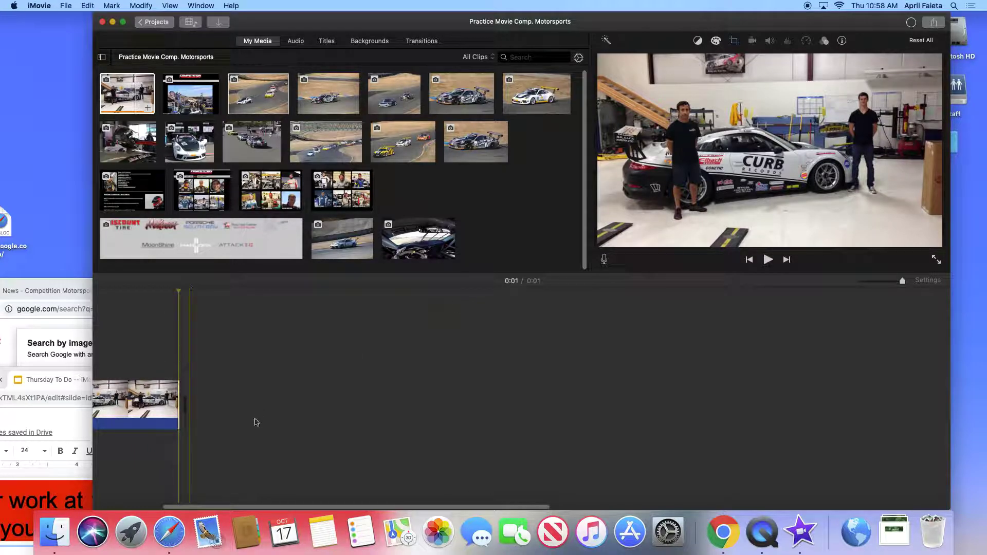
pyautogui.moveTo(177, 409); pyautogui.dragTo(502, 436)
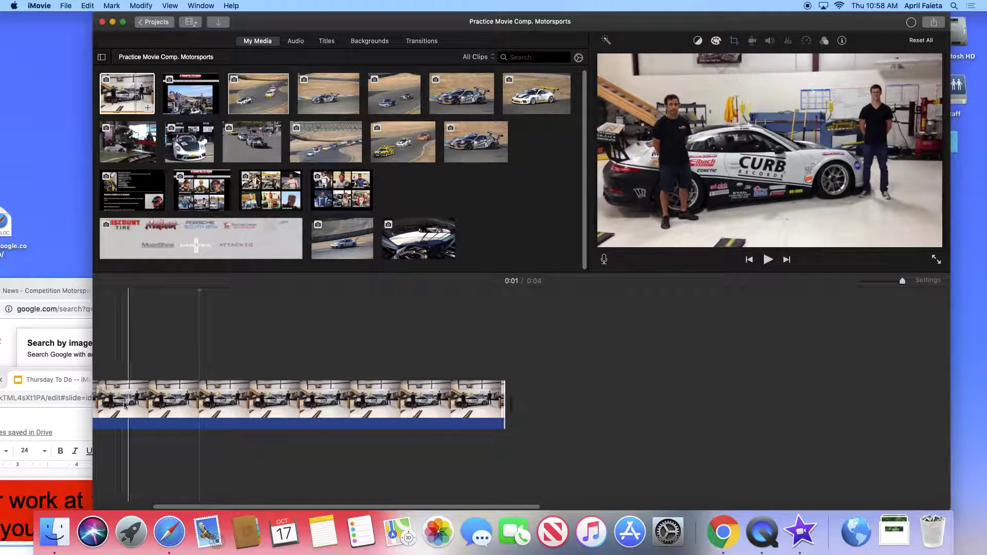
pyautogui.press('space')
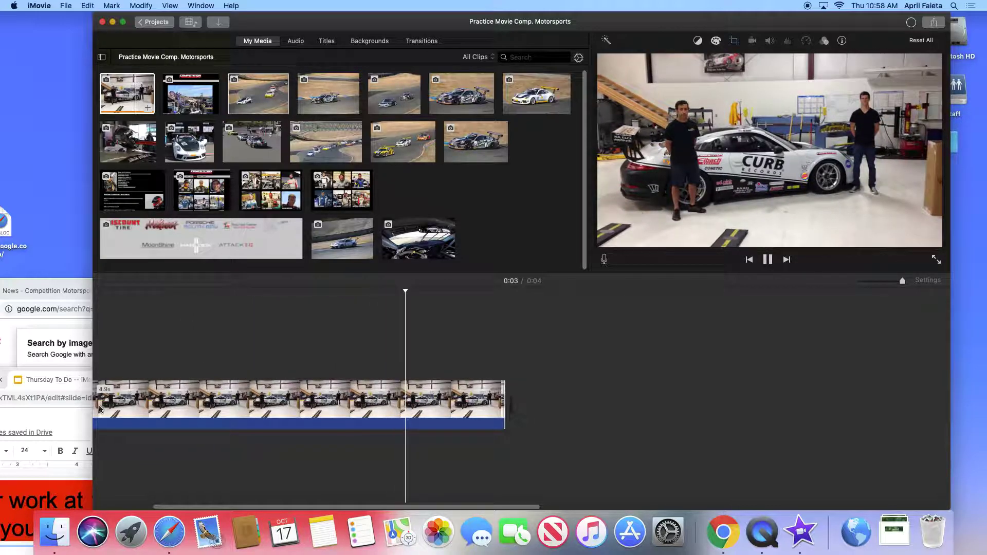
# Step: Enlarge the garage clip's Ken Burns start frame, then try Fit and preview it
pyautogui.click(477, 425)
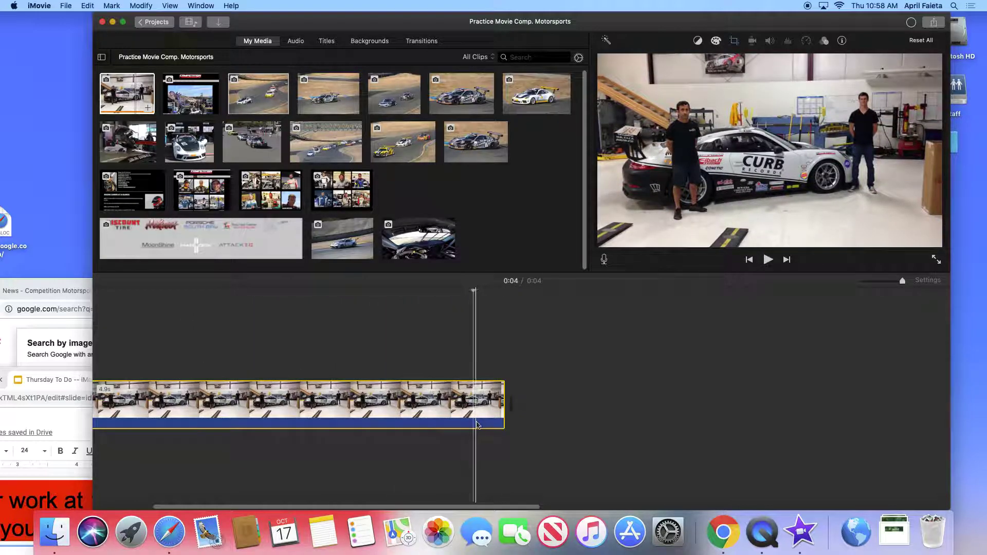
pyautogui.click(736, 45)
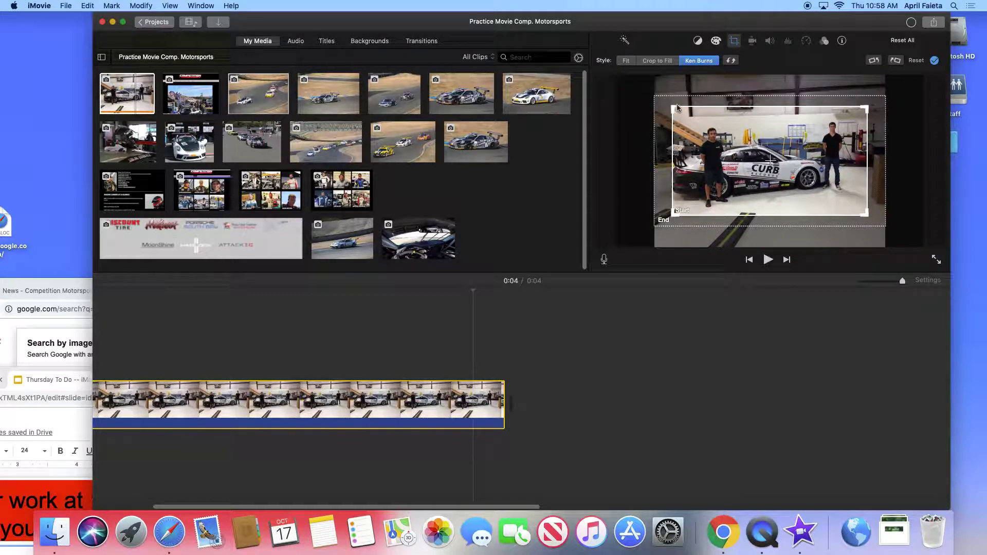
pyautogui.moveTo(675, 109); pyautogui.dragTo(697, 121)
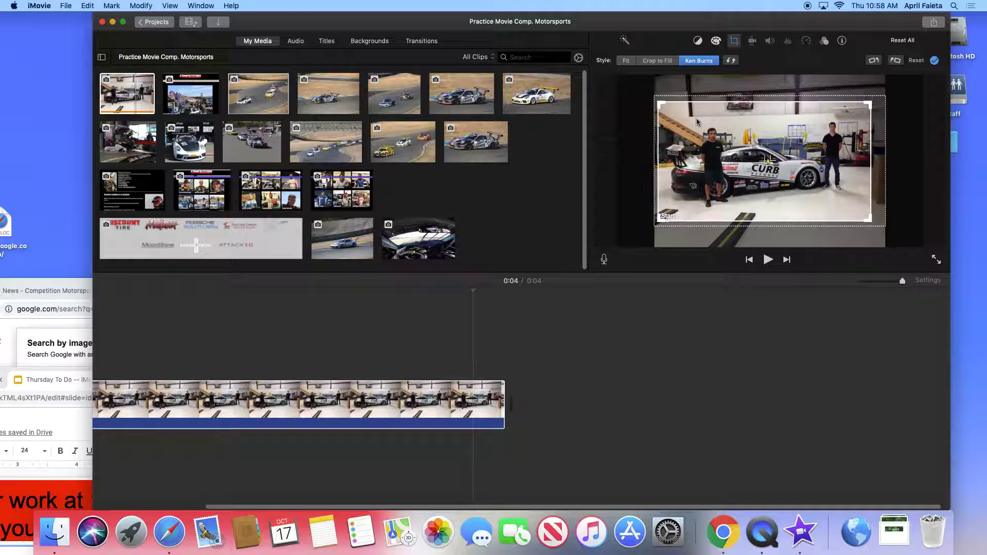
pyautogui.click(625, 61)
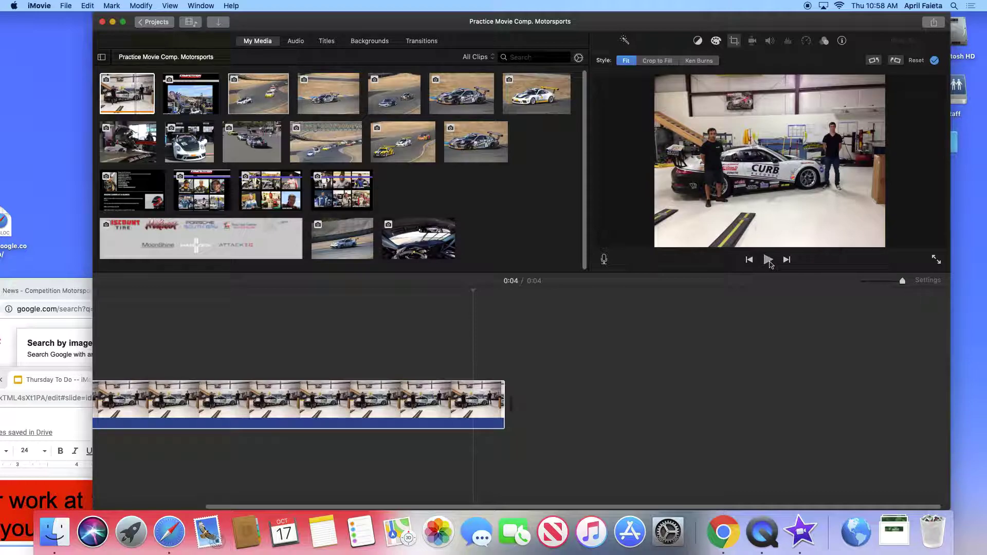
pyautogui.click(769, 261)
pyautogui.moveTo(505, 290); pyautogui.dragTo(158, 290)
pyautogui.click(768, 260)
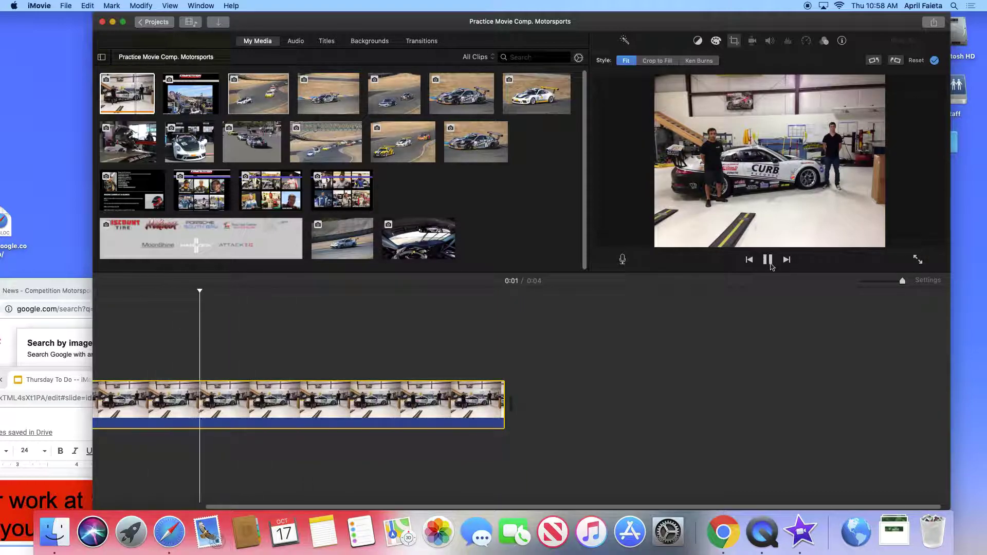
# Step: Re-enable Ken Burns with the start frame tightened around the car and people, and preview it
pyautogui.click(699, 62)
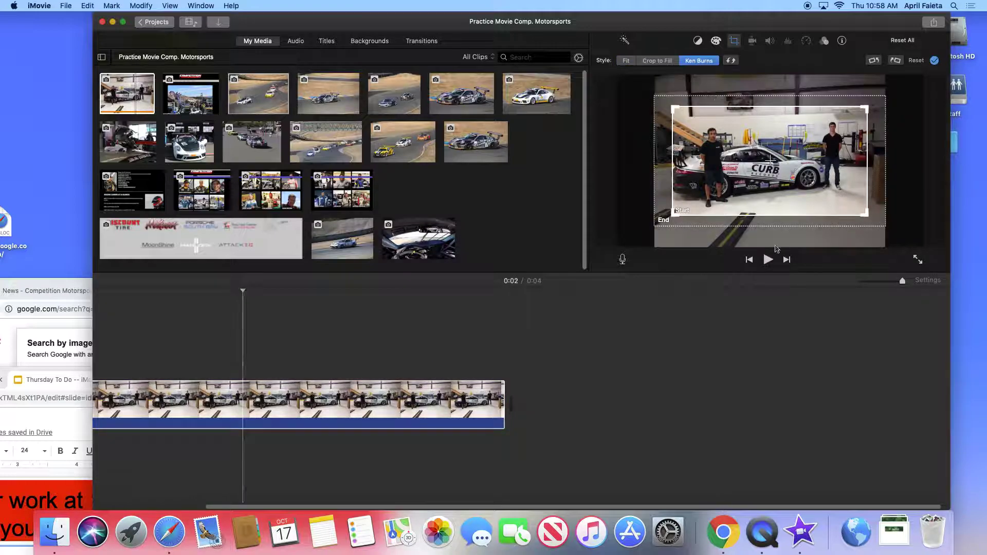
pyautogui.click(769, 261)
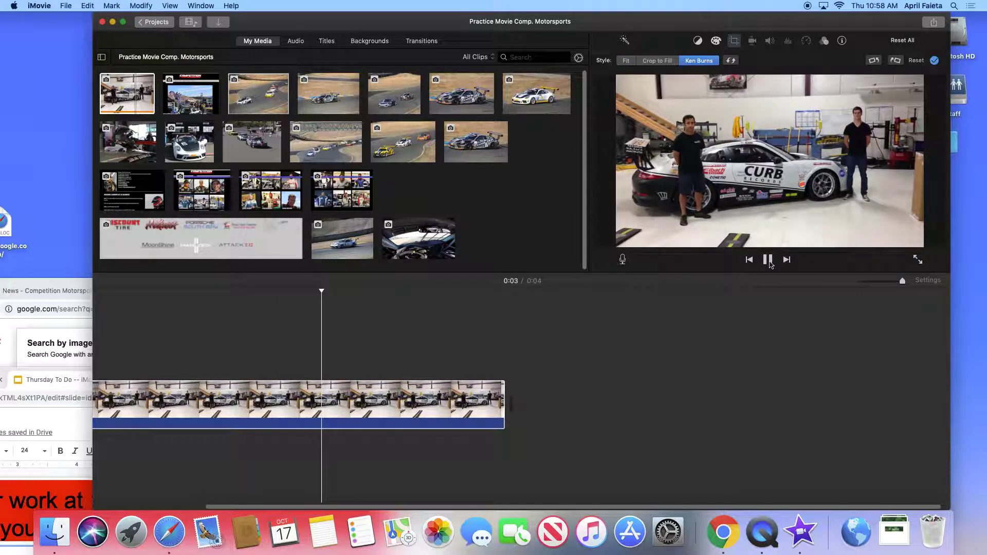
pyautogui.click(769, 261)
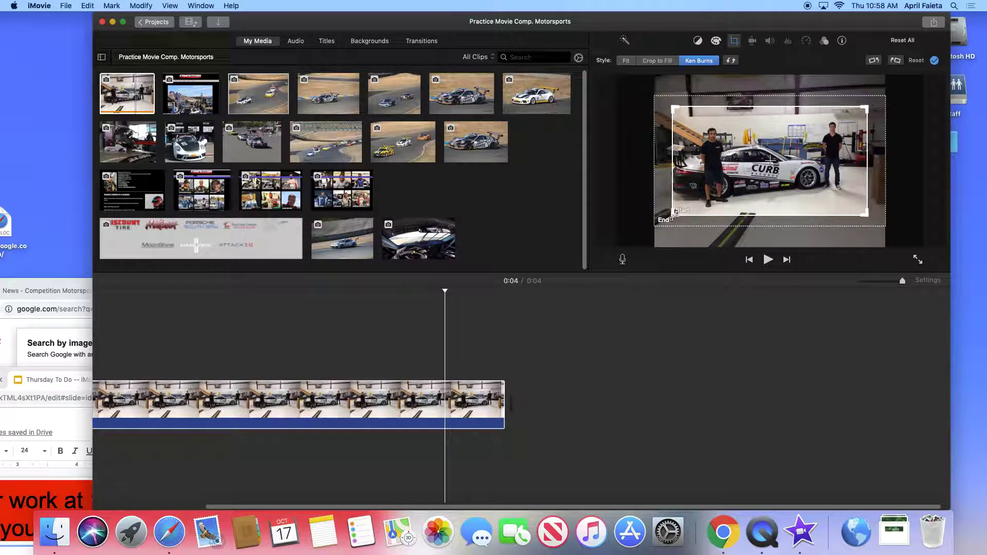
pyautogui.moveTo(674, 212); pyautogui.dragTo(717, 207)
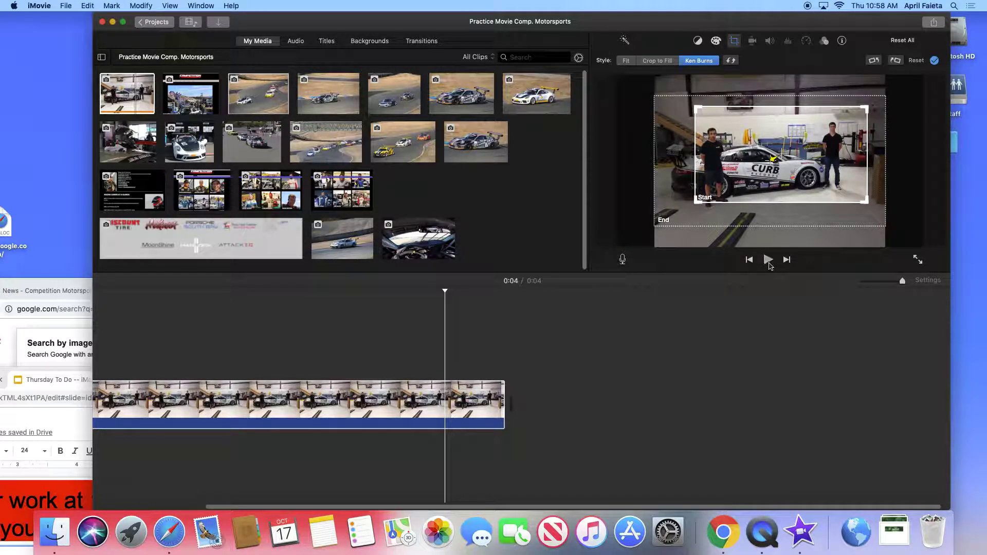
pyautogui.click(769, 263)
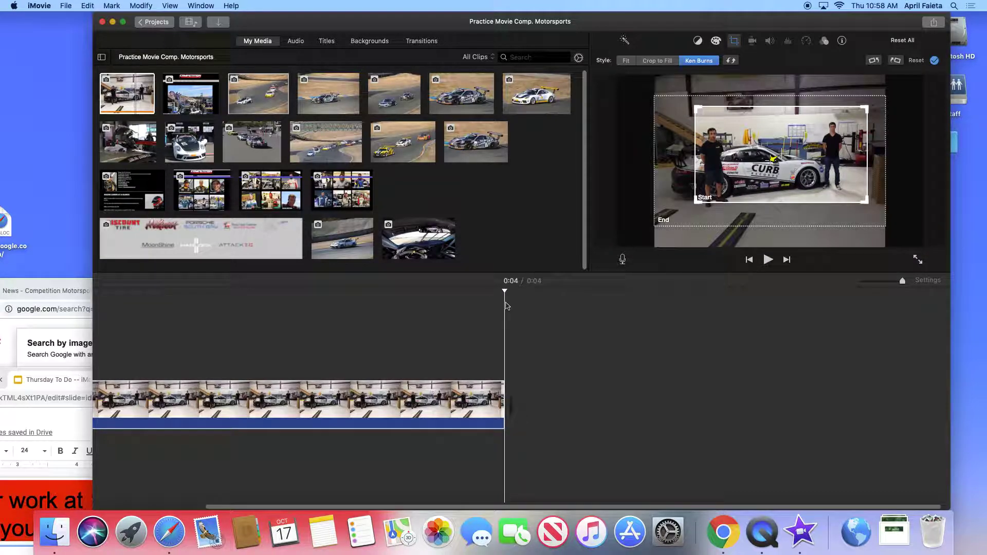
pyautogui.click(102, 309)
pyautogui.click(768, 260)
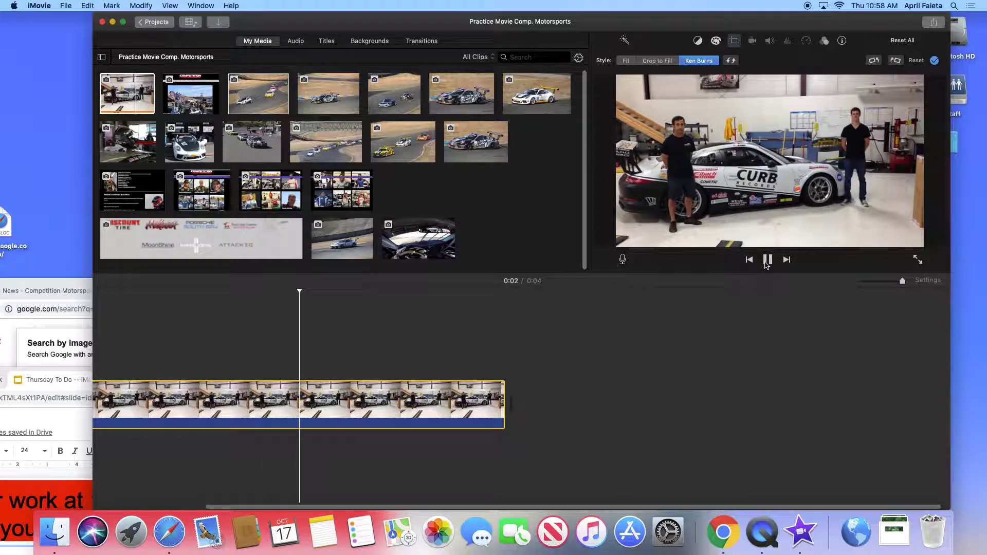
pyautogui.click(767, 261)
pyautogui.click(709, 387)
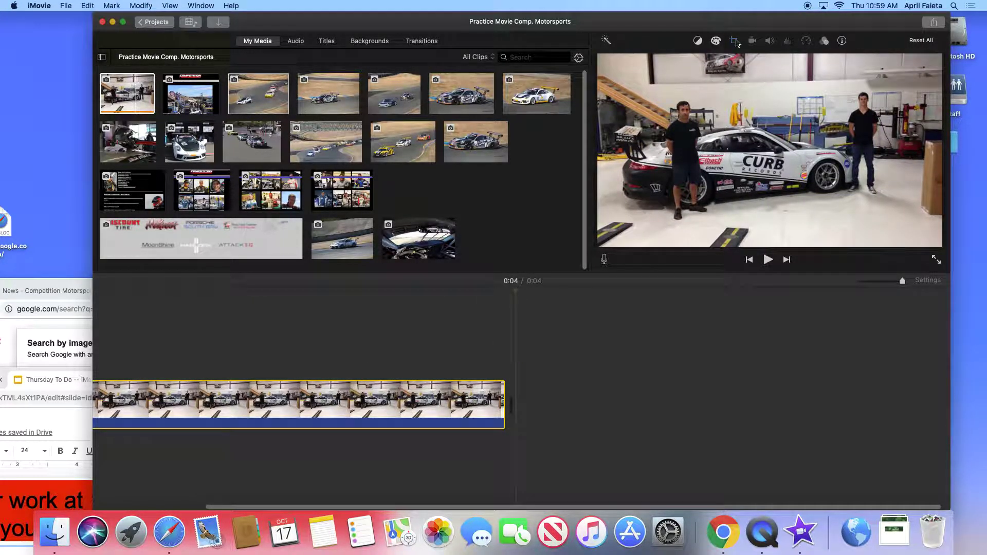
pyautogui.click(736, 42)
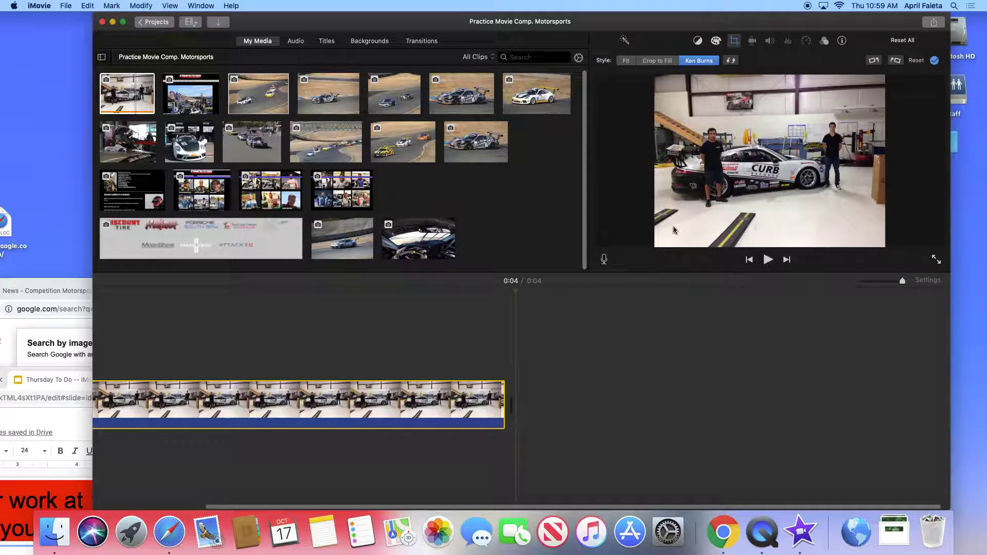
# Step: Shorten the garage clip to about one second and add the Competition website photo after it
pyautogui.moveTo(502, 403); pyautogui.dragTo(169, 403)
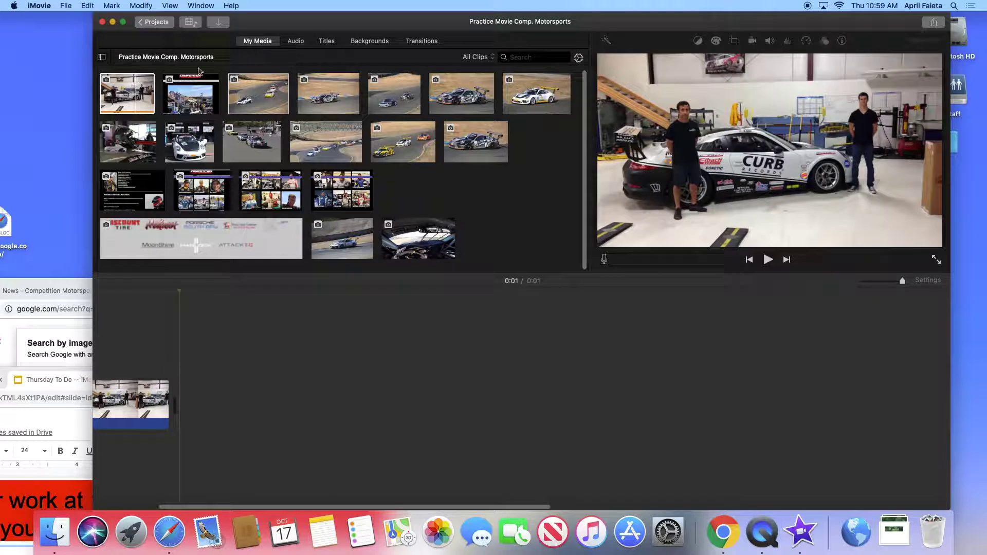
pyautogui.moveTo(203, 100); pyautogui.dragTo(248, 417)
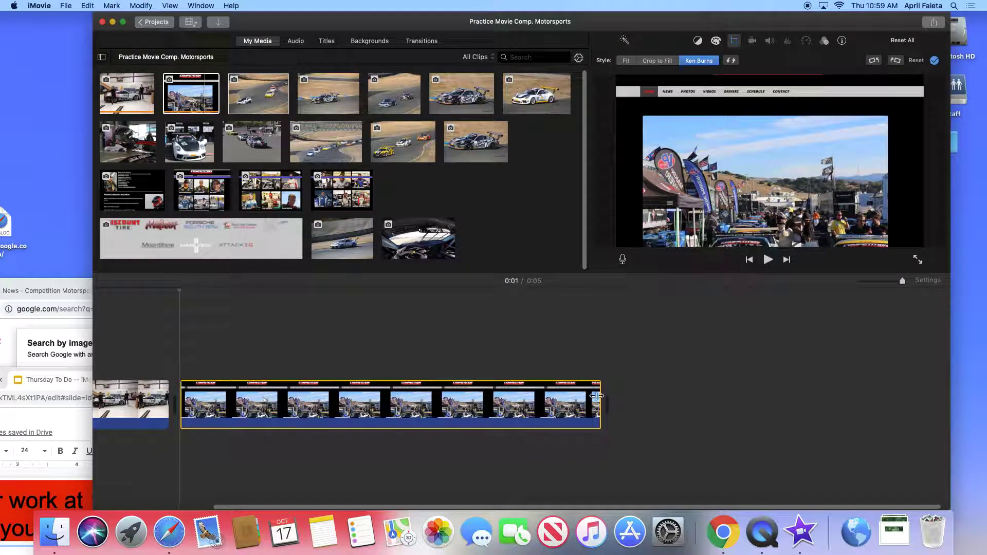
pyautogui.click(494, 409)
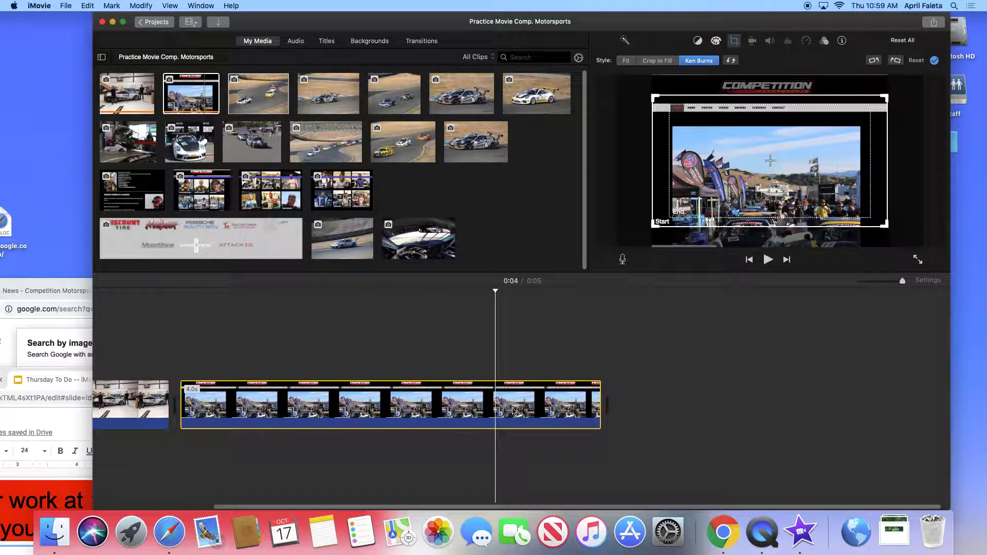
pyautogui.click(734, 42)
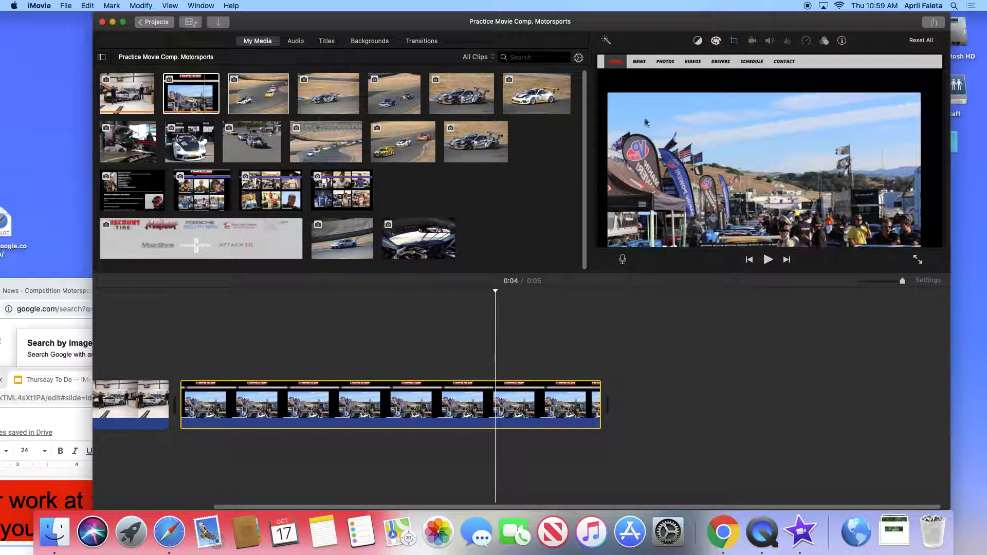
pyautogui.click(738, 42)
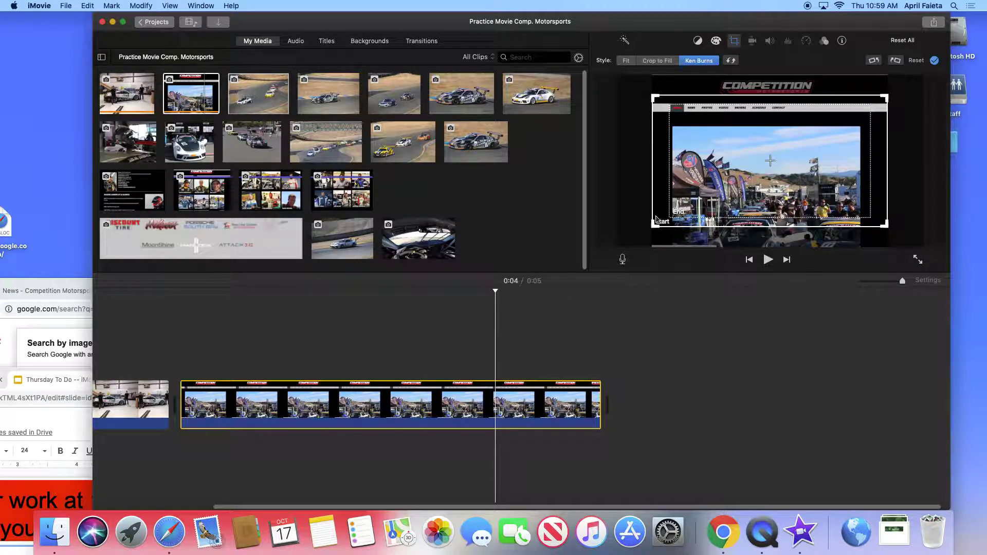
pyautogui.click(626, 62)
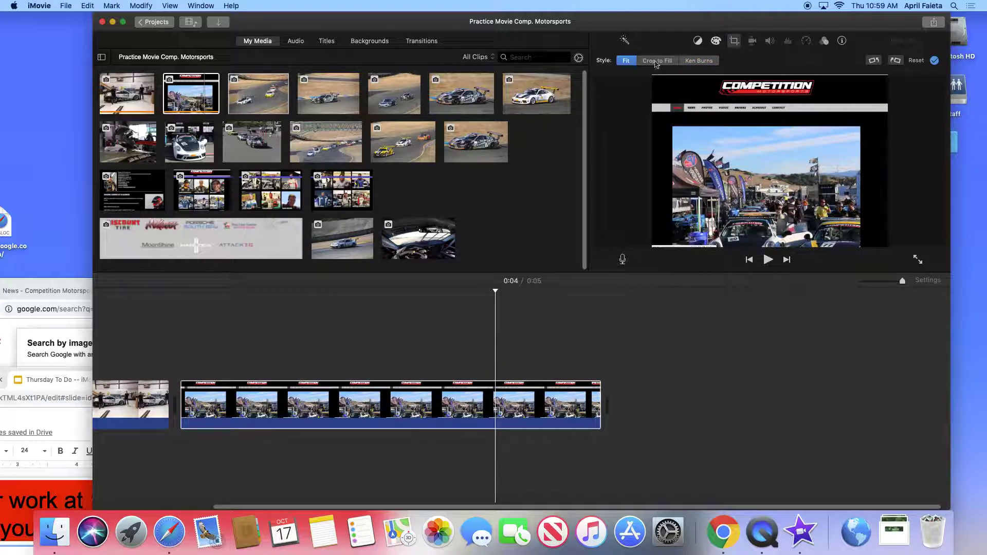
# Step: Try a Crop to Fill framing on the Competition clip that includes the COMPETITION header
pyautogui.click(655, 62)
pyautogui.moveTo(655, 226); pyautogui.dragTo(709, 199)
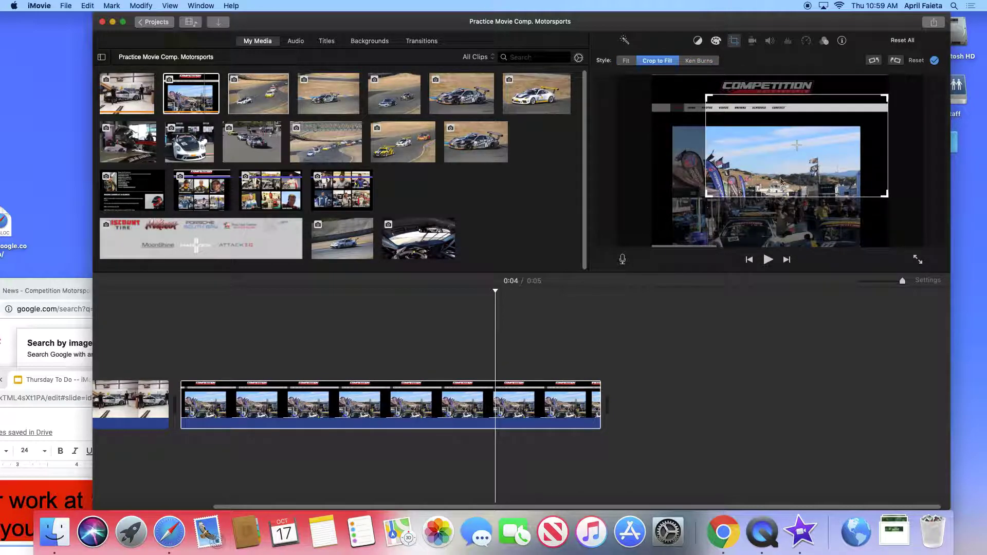
pyautogui.moveTo(782, 175); pyautogui.dragTo(754, 214)
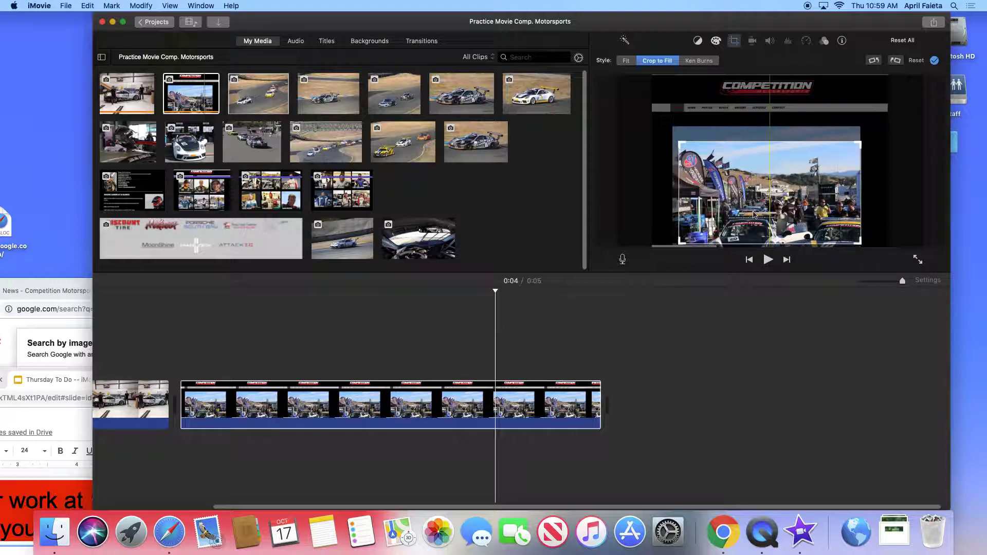
pyautogui.moveTo(681, 145); pyautogui.dragTo(655, 129)
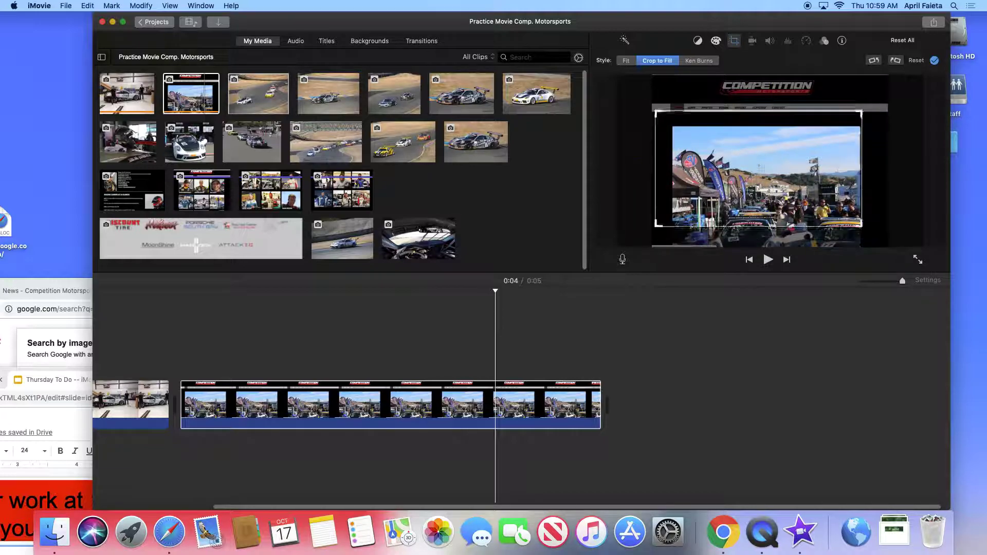
pyautogui.moveTo(749, 225); pyautogui.dragTo(747, 172)
# Step: Re-crop the Competition clip to just the paddock photo, apply it, and trim the clip shorter
pyautogui.click(626, 61)
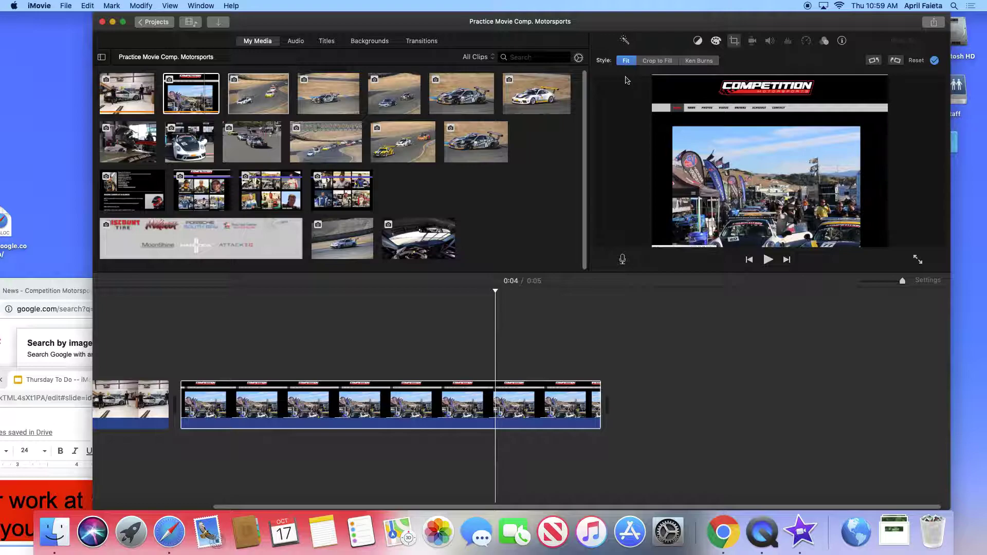
pyautogui.click(652, 62)
pyautogui.moveTo(655, 98); pyautogui.dragTo(751, 150)
pyautogui.moveTo(780, 213); pyautogui.dragTo(722, 225)
pyautogui.click(733, 437)
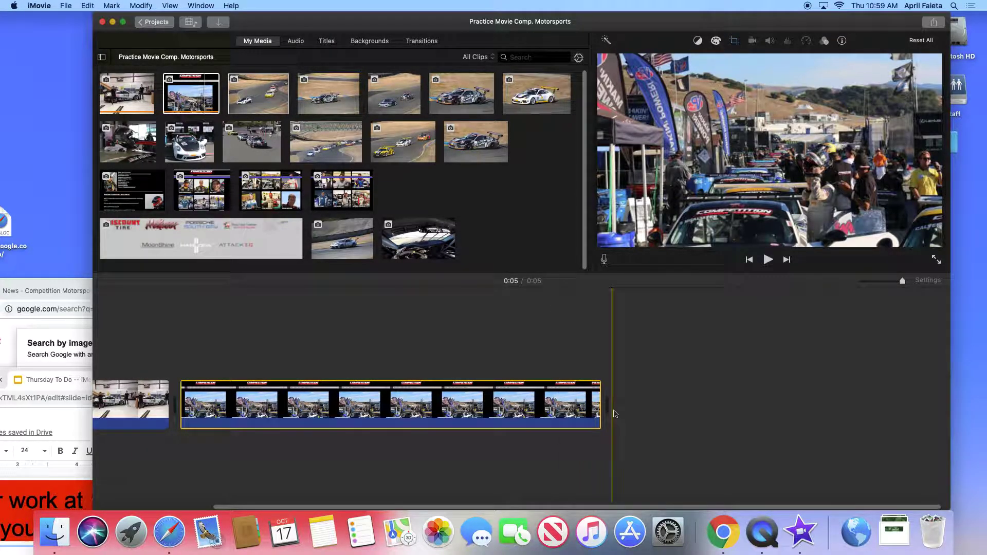
pyautogui.moveTo(607, 414); pyautogui.dragTo(283, 411)
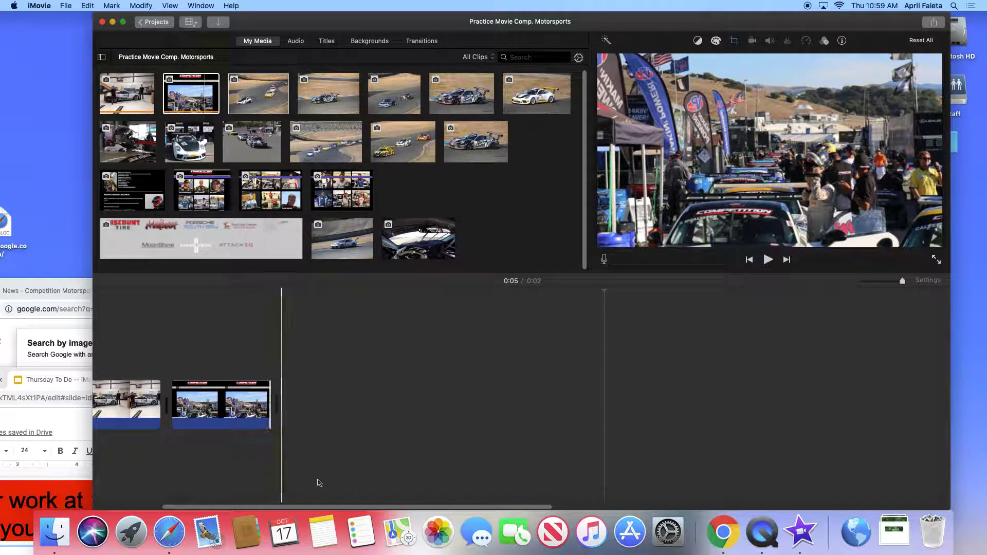
pyautogui.moveTo(311, 506); pyautogui.dragTo(250, 506)
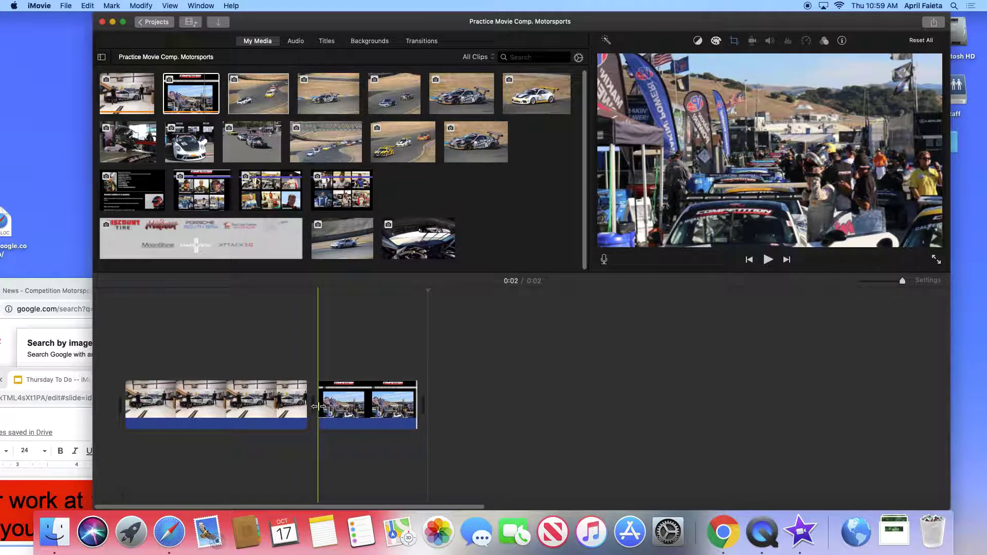
# Step: Play the garage and Competition clips, then show the Transitions browser with Cross Dissolve, Mosaic, Wipe Up
pyautogui.click(460, 428)
pyautogui.press('space')
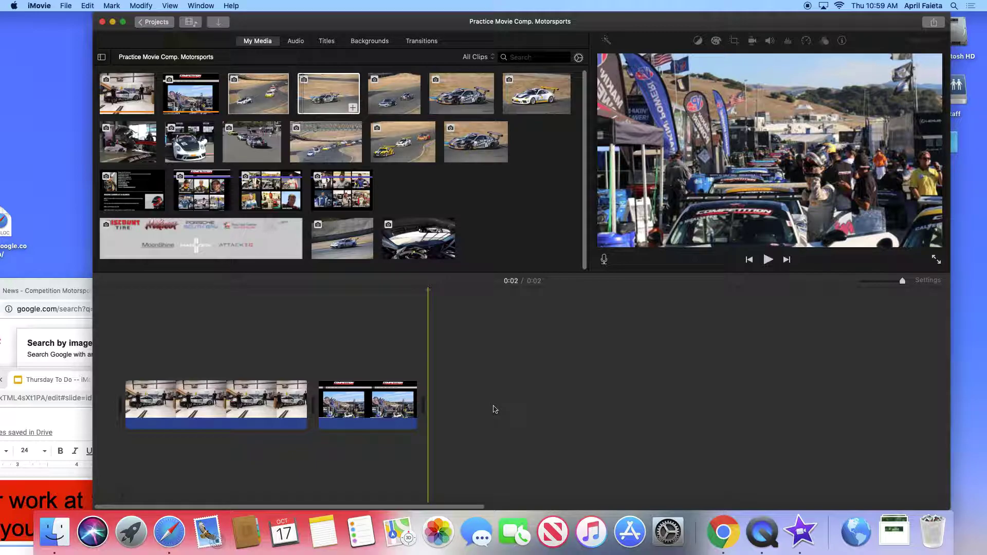
pyautogui.click(423, 43)
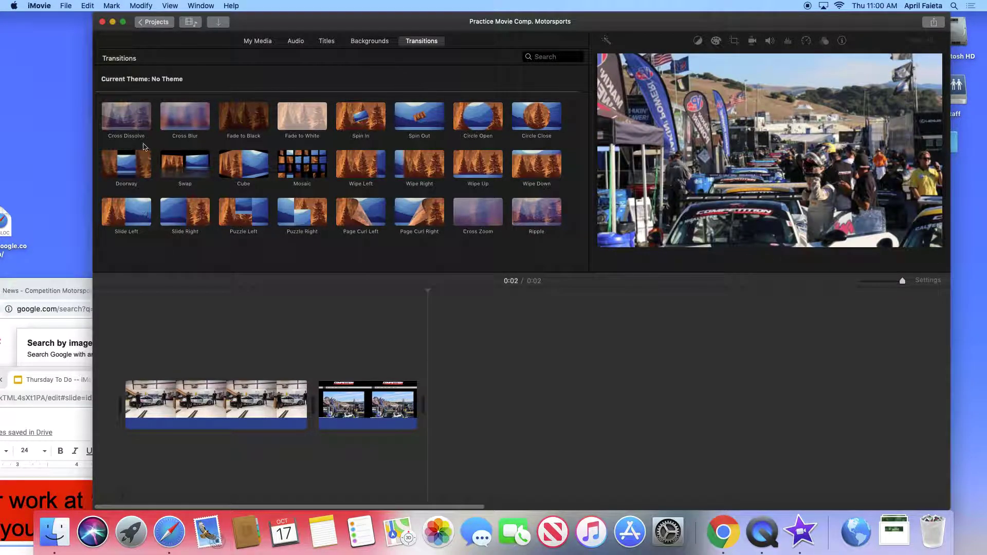
pyautogui.click(124, 117)
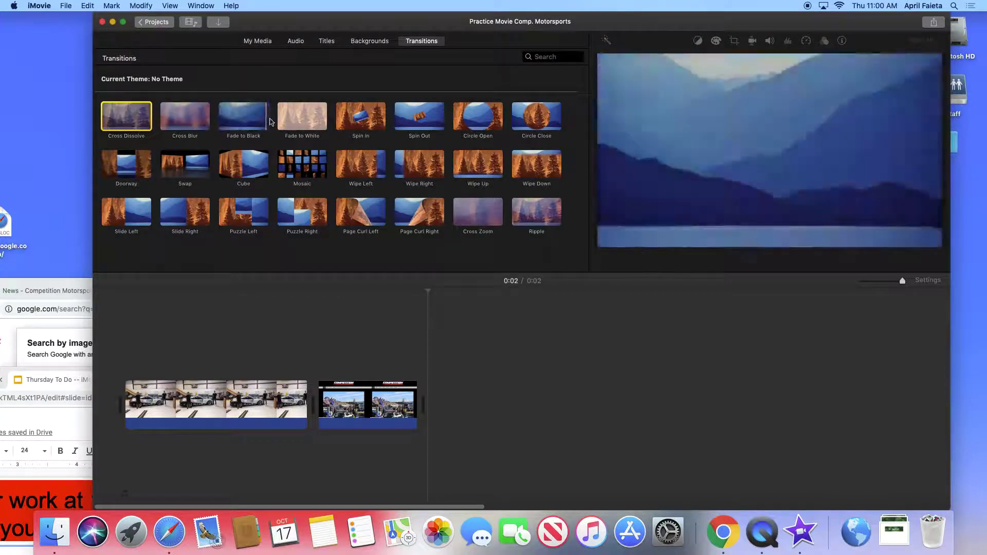
pyautogui.click(300, 163)
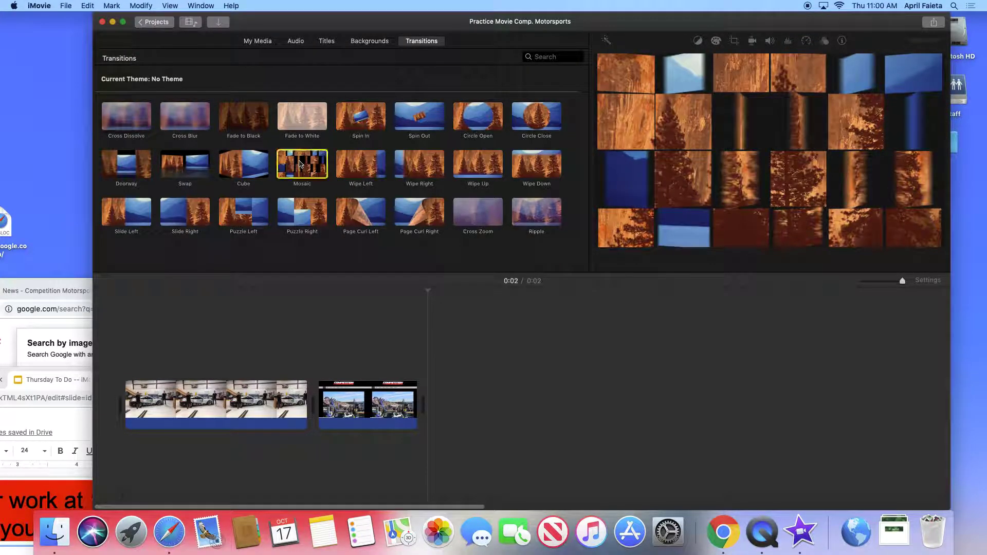
pyautogui.moveTo(300, 164); pyautogui.dragTo(262, 415)
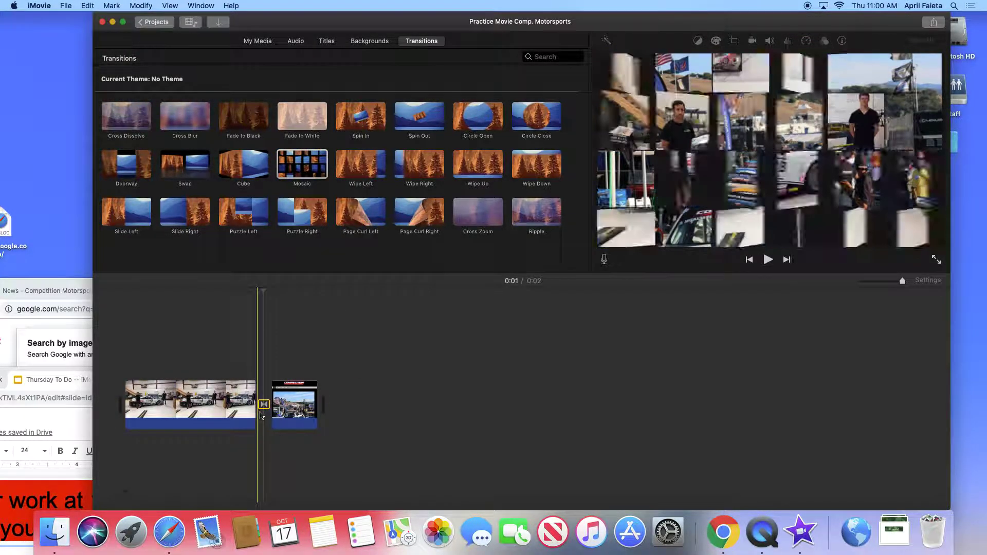
pyautogui.click(228, 411)
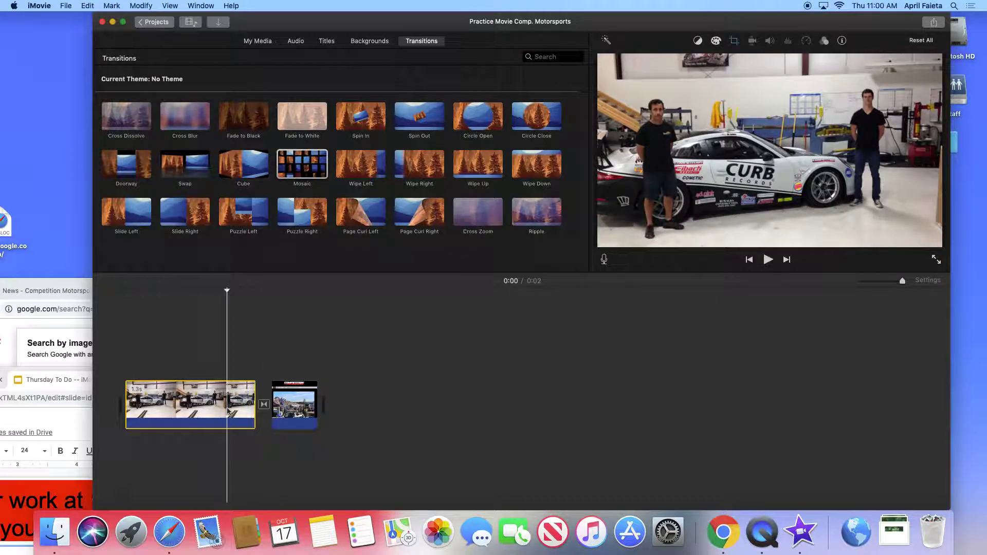
pyautogui.press('space')
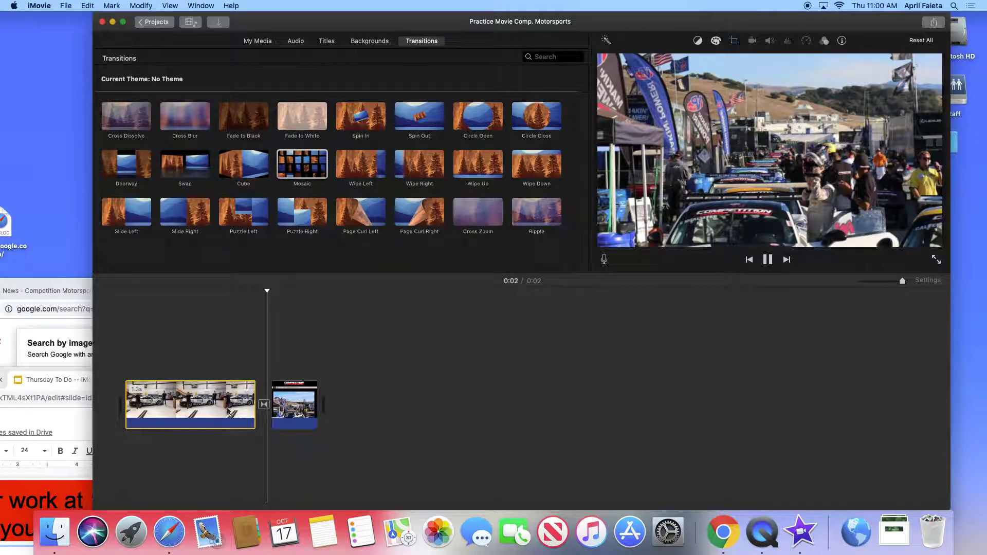
pyautogui.click(262, 405)
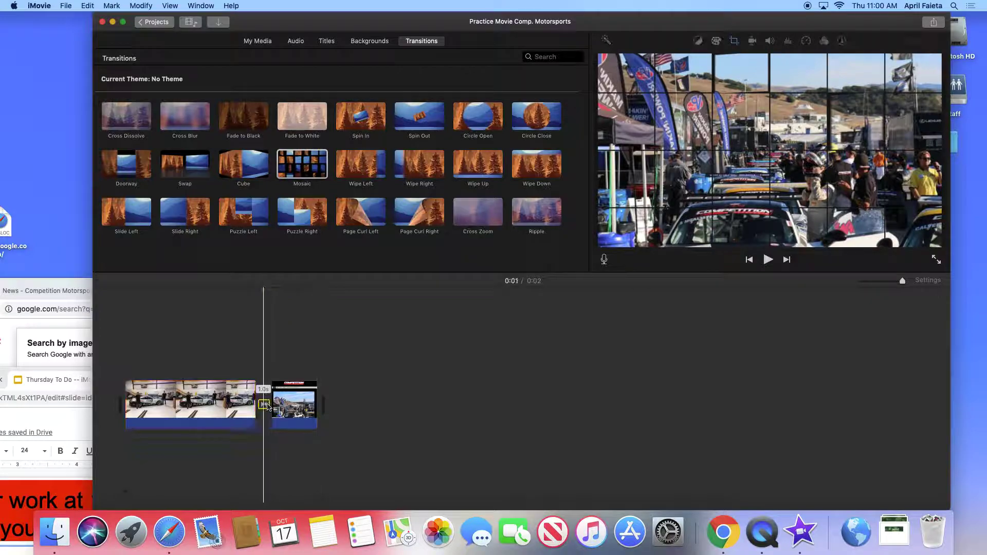
pyautogui.rightClick(261, 406)
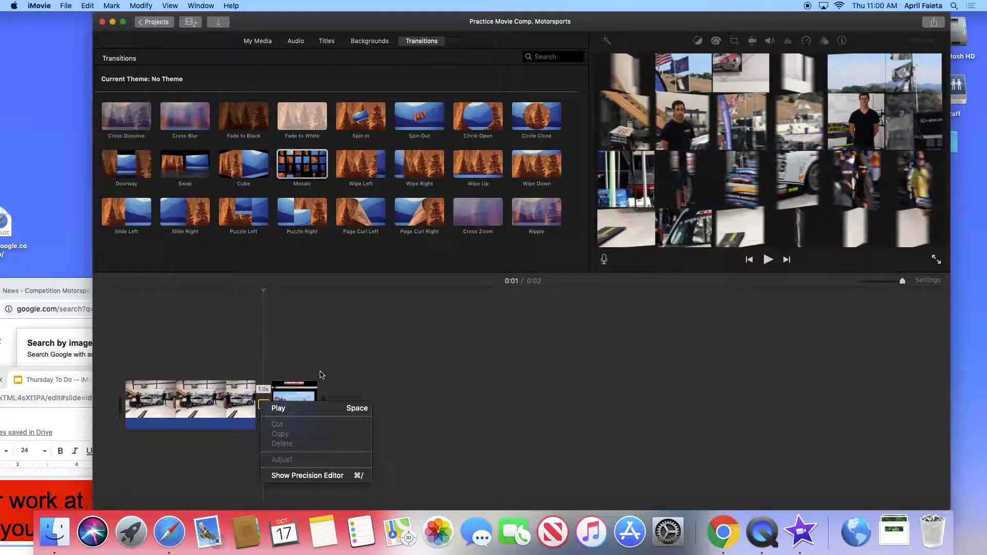
pyautogui.click(283, 396)
pyautogui.rightClick(263, 404)
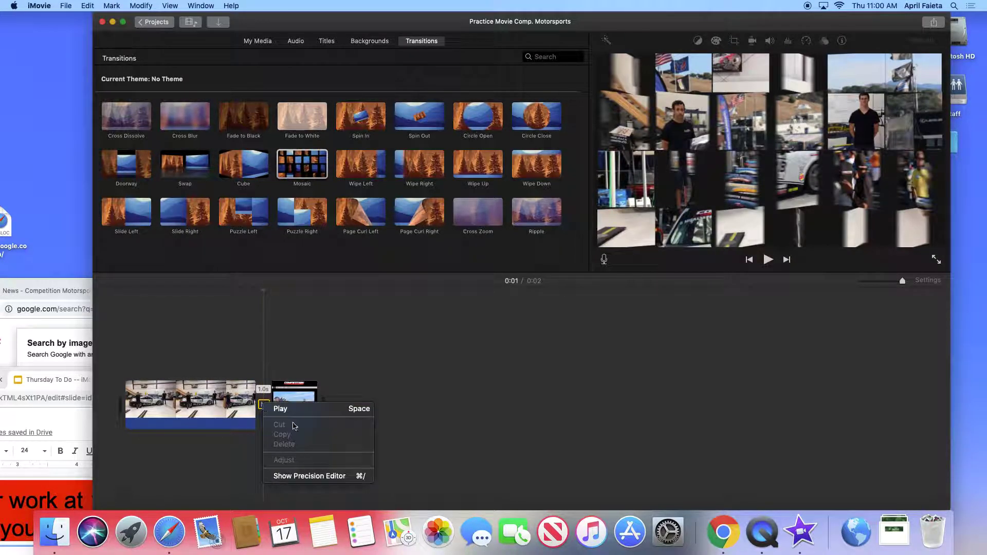
pyautogui.click(295, 477)
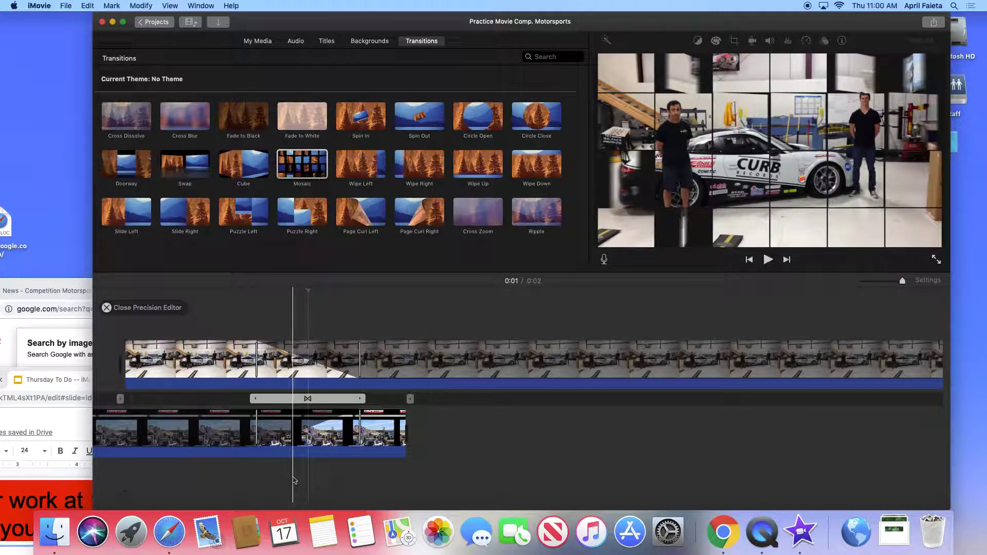
pyautogui.moveTo(260, 398); pyautogui.dragTo(281, 404)
pyautogui.click(147, 307)
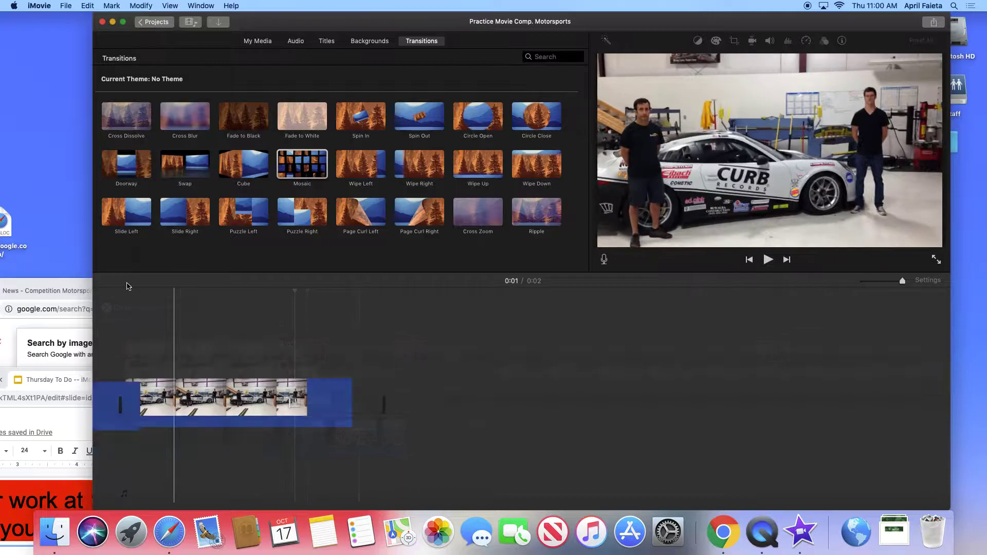
pyautogui.press('space')
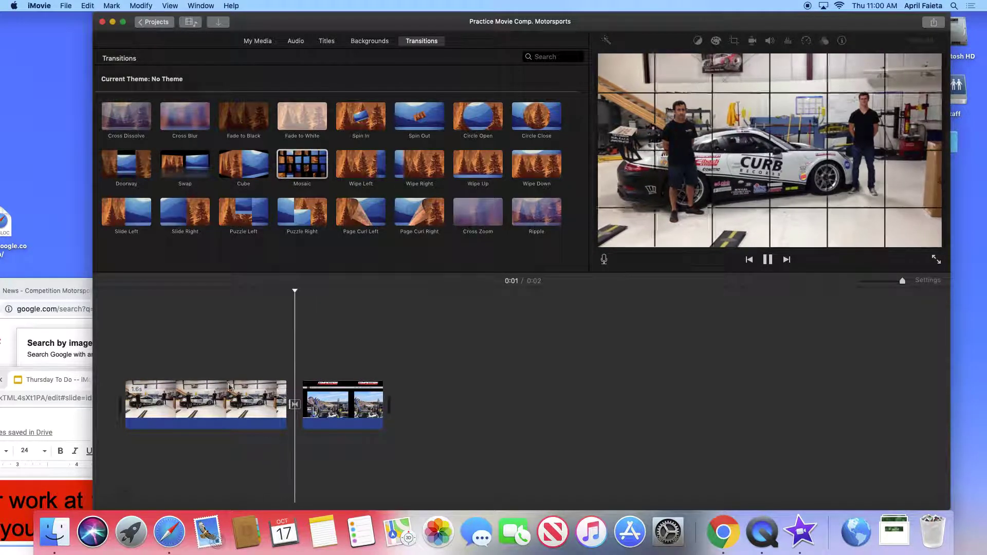
pyautogui.click(256, 400)
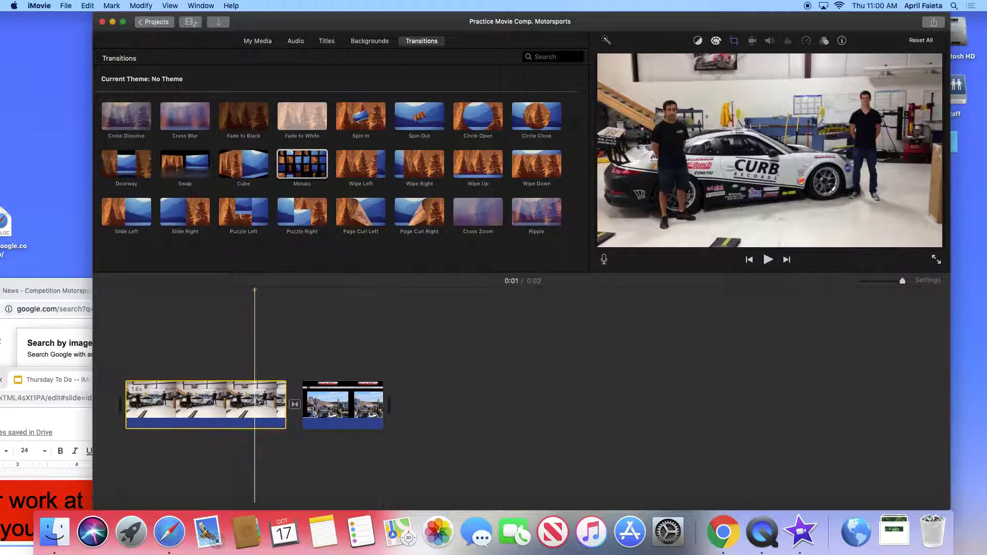
pyautogui.press('space')
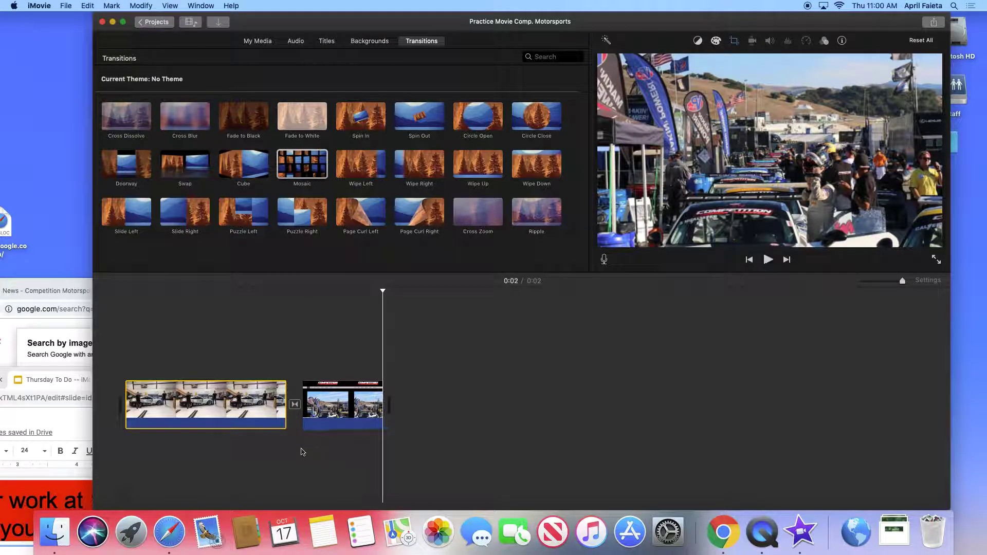
pyautogui.click(301, 409)
pyautogui.click(294, 406)
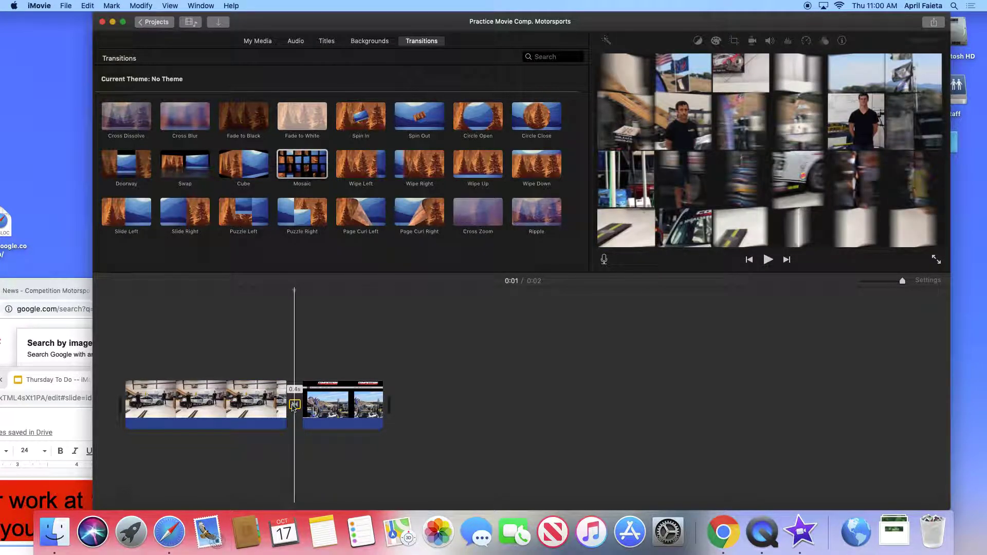
pyautogui.press('Delete')
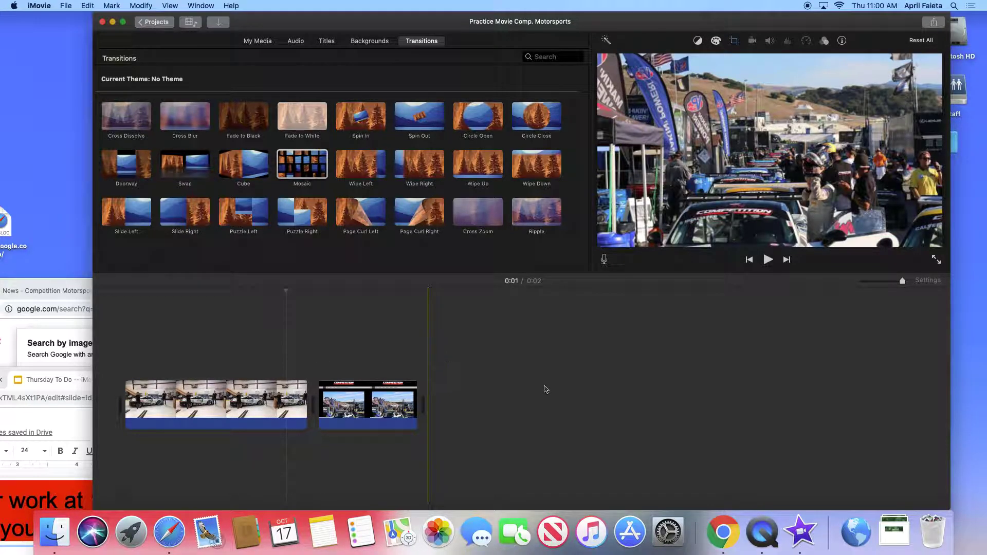
pyautogui.click(545, 389)
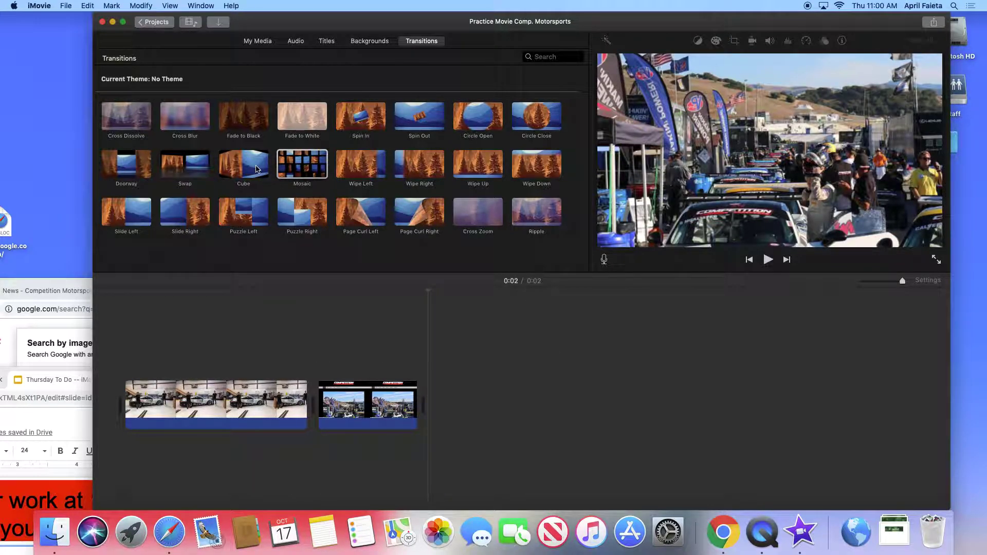
# Step: Insert a Cube transition between the garage and Competition clips and play through it
pyautogui.moveTo(256, 169); pyautogui.dragTo(264, 404)
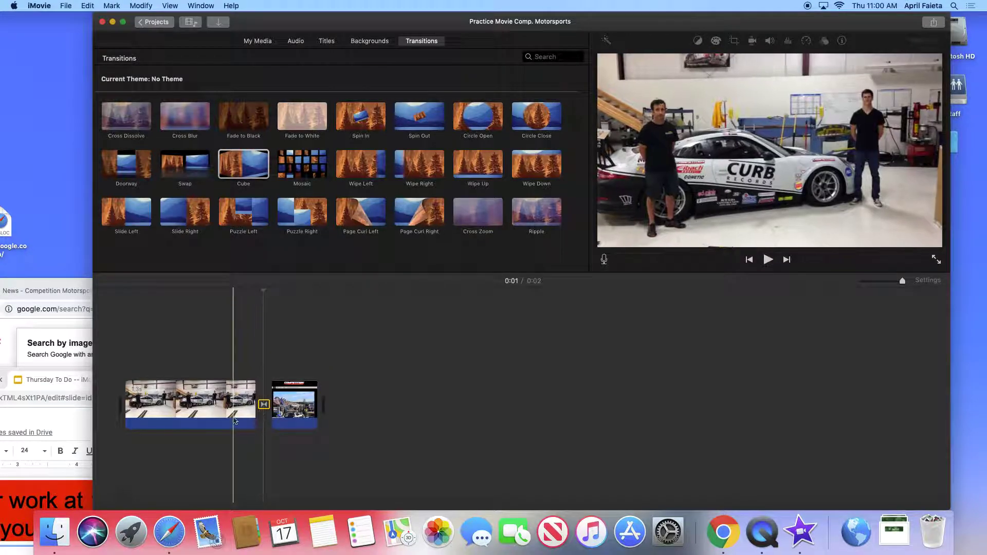
pyautogui.click(235, 420)
pyautogui.press('space')
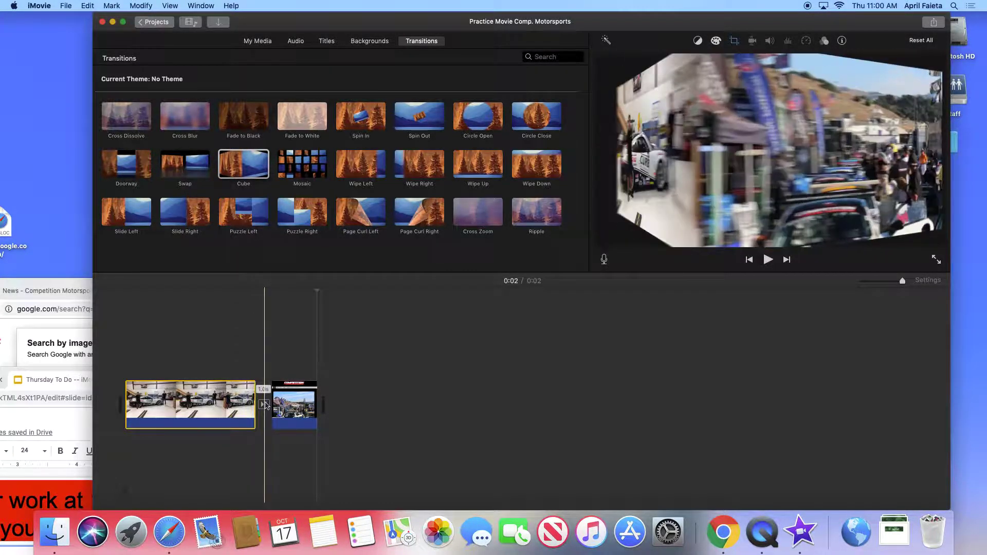
# Step: Preview the 1-second Cube transition again from the start of the garage clip
pyautogui.rightClick(264, 405)
pyautogui.click(280, 408)
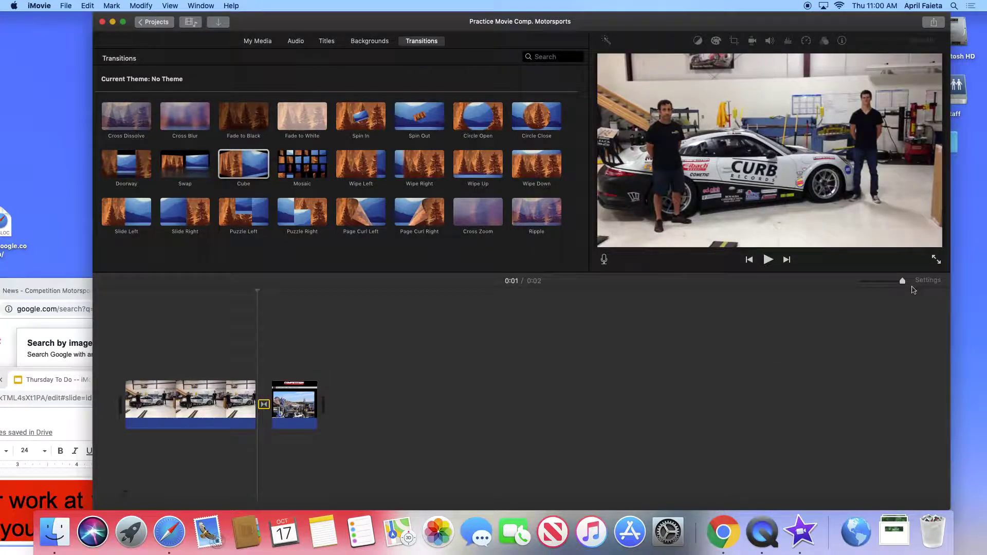
pyautogui.hscroll(3, 903, 286)
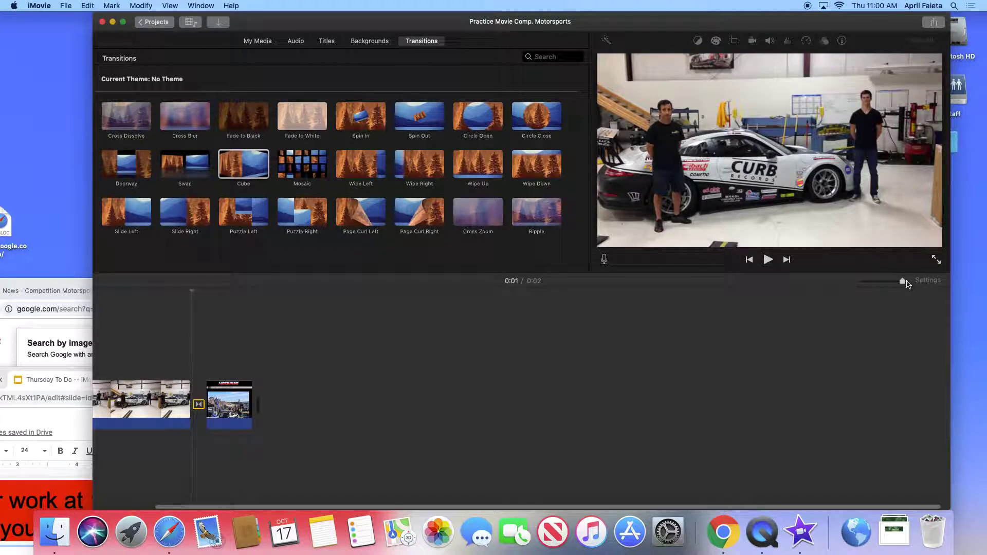
pyautogui.click(137, 406)
pyautogui.press('space')
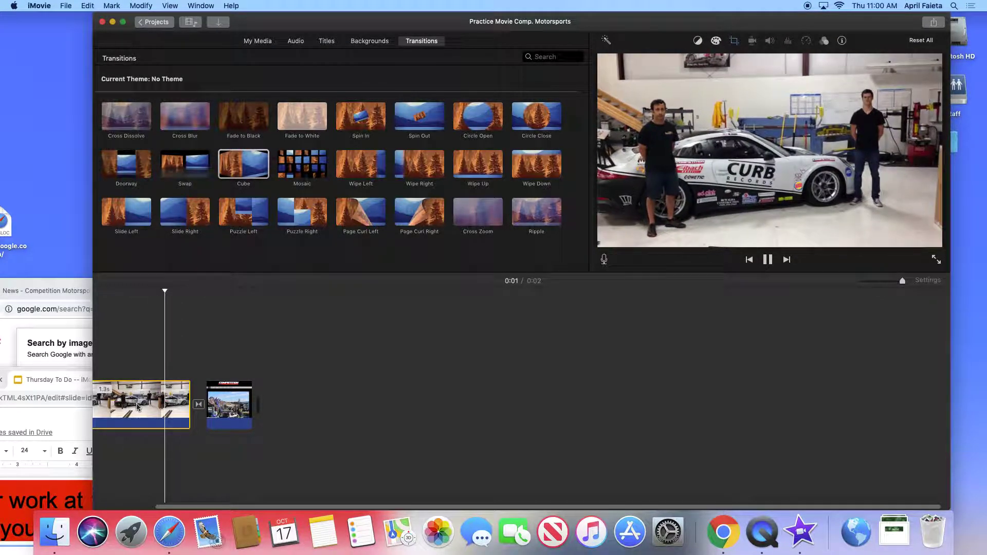
pyautogui.click(477, 487)
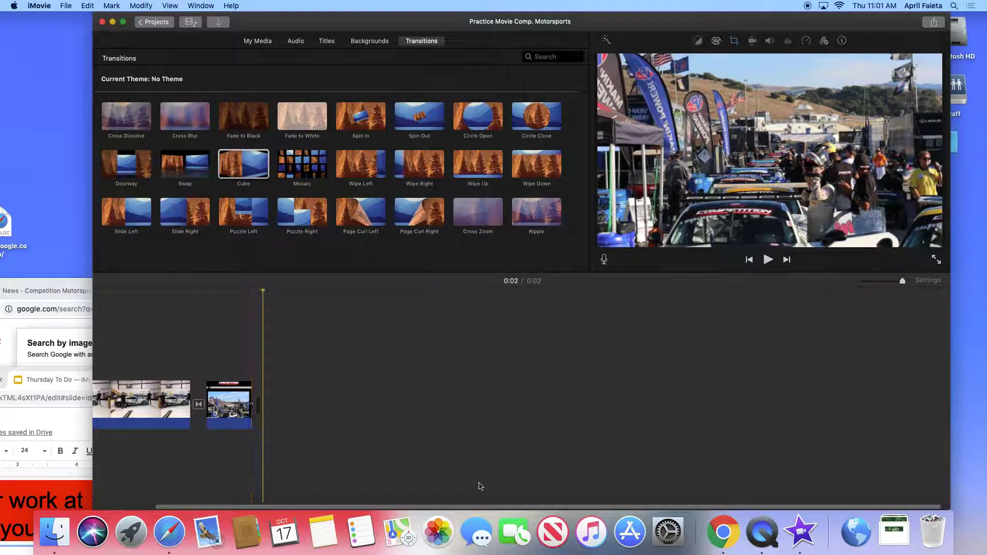
pyautogui.hscroll(-3, 159, 433)
pyautogui.moveTo(267, 18); pyautogui.dragTo(464, 31)
# Step: Move the lesson slides window to the top and bring iMovie forward with its Titles browser showing
pyautogui.click(210, 402)
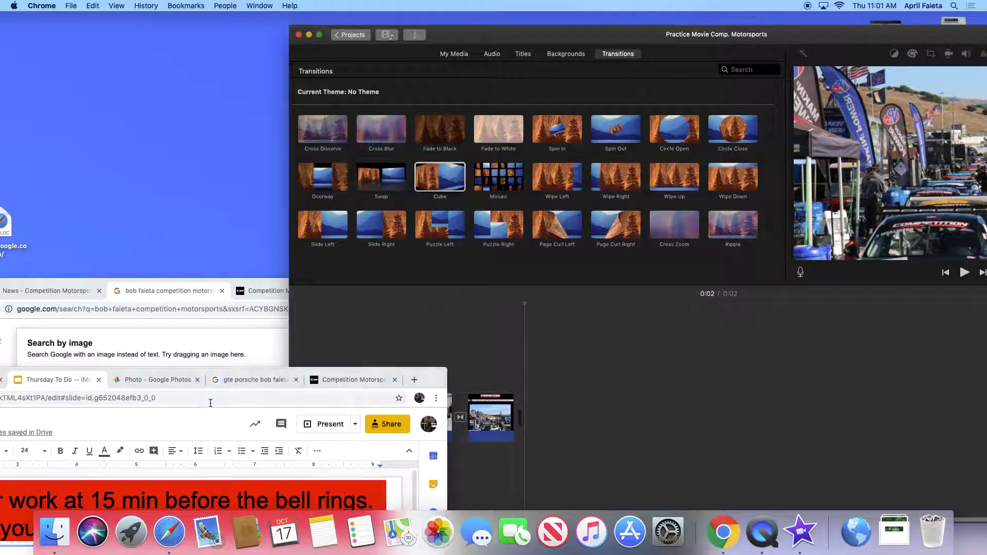
pyautogui.moveTo(420, 374); pyautogui.dragTo(755, 36)
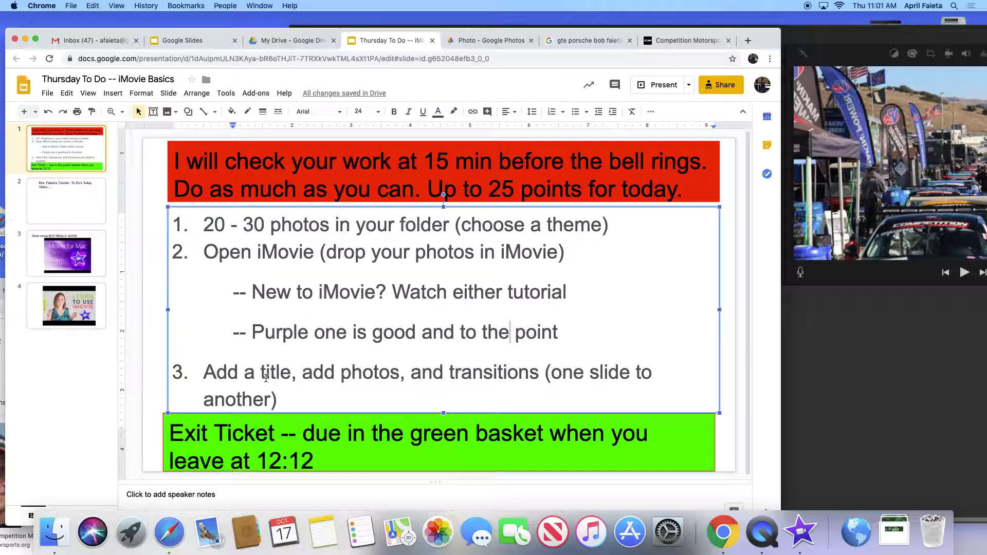
pyautogui.click(883, 270)
pyautogui.click(522, 55)
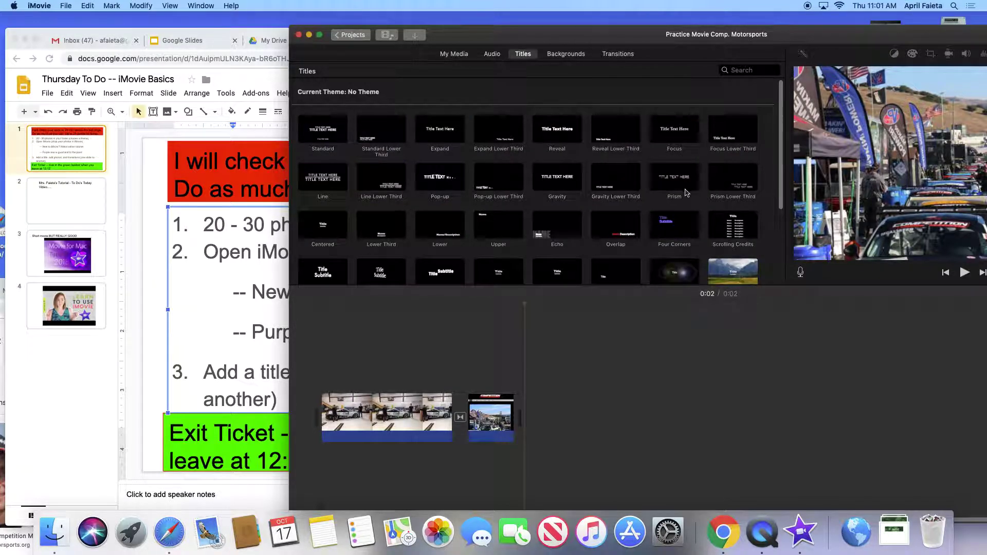
# Step: Add a 4-second Pop-up title after the Competition clip, making the movie 0:08
pyautogui.click(561, 185)
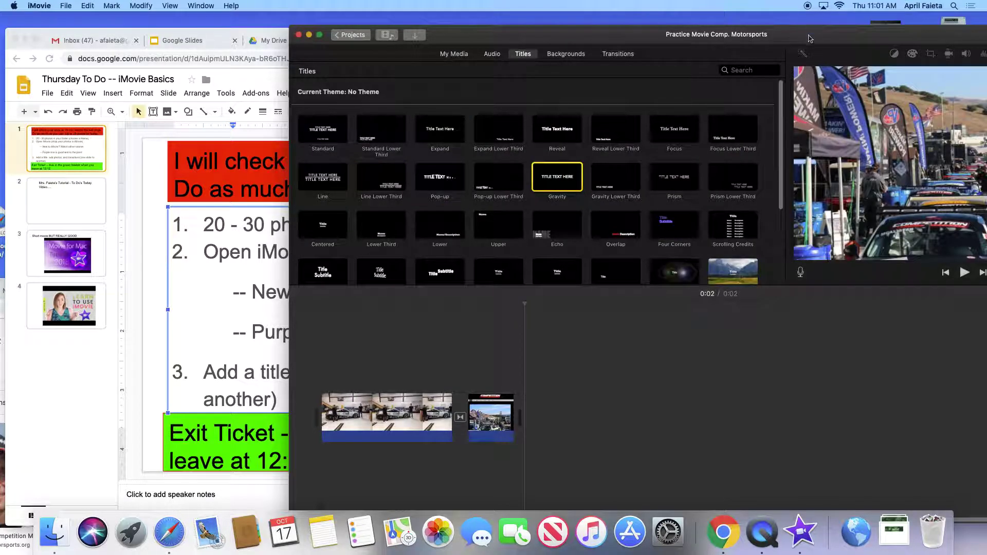
pyautogui.moveTo(809, 39); pyautogui.dragTo(625, 39)
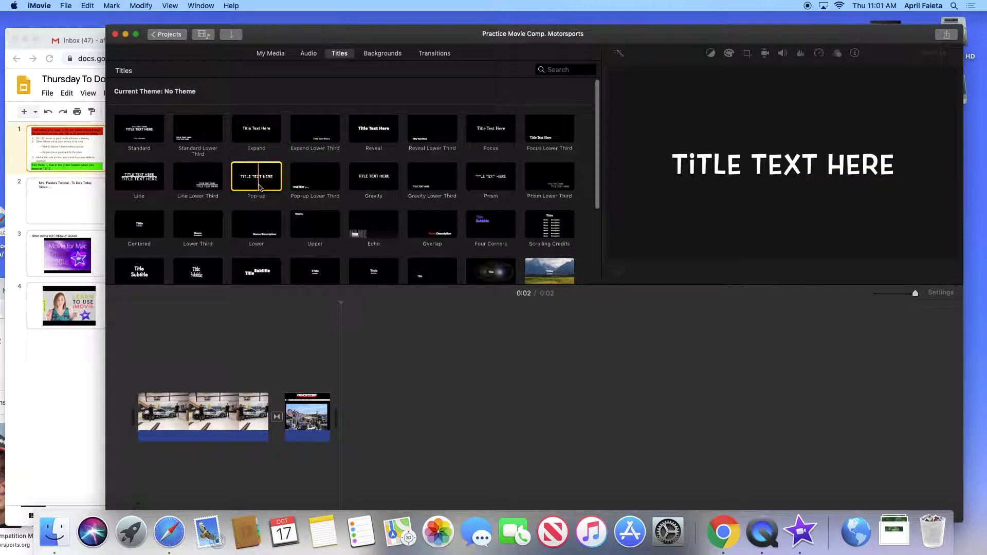
pyautogui.moveTo(246, 185); pyautogui.dragTo(135, 363)
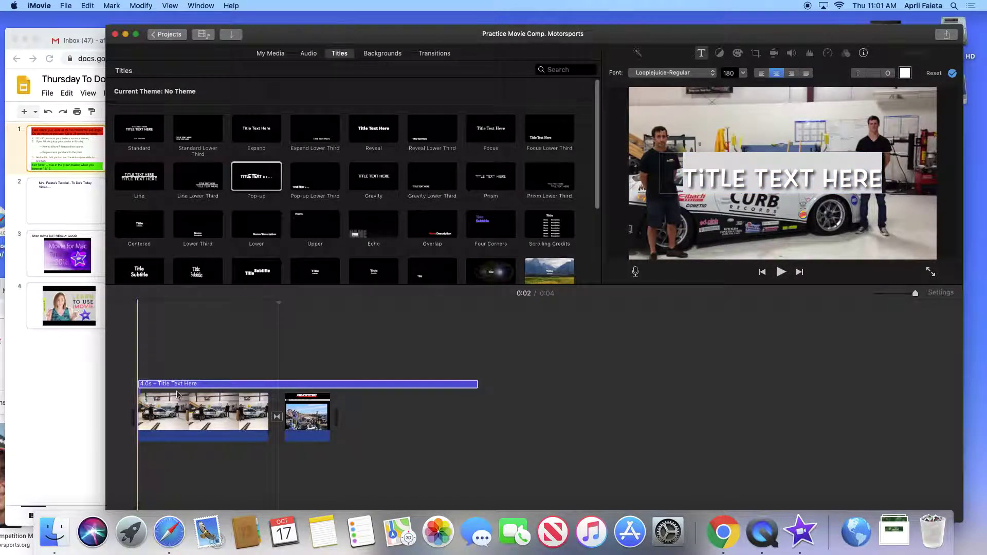
pyautogui.press('Delete')
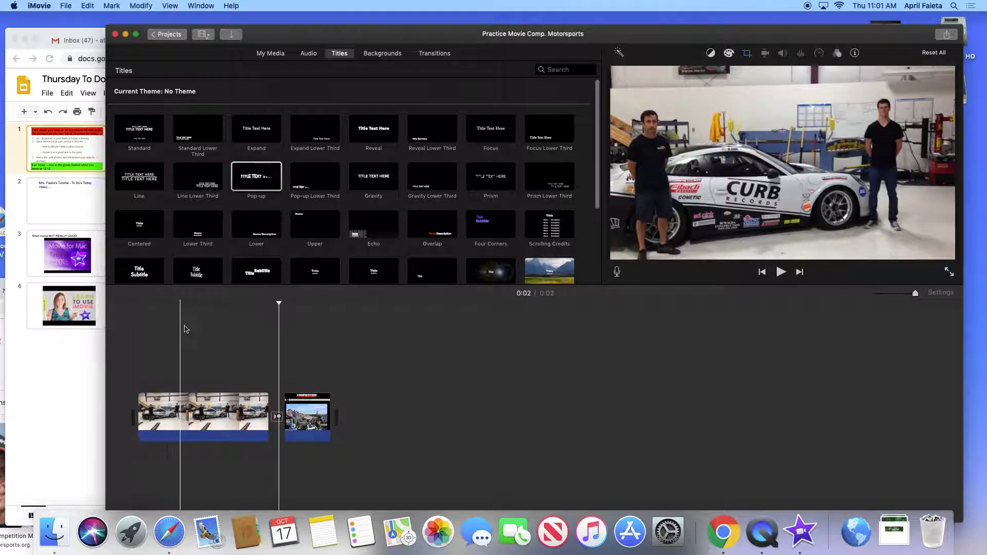
pyautogui.moveTo(256, 176); pyautogui.dragTo(356, 411)
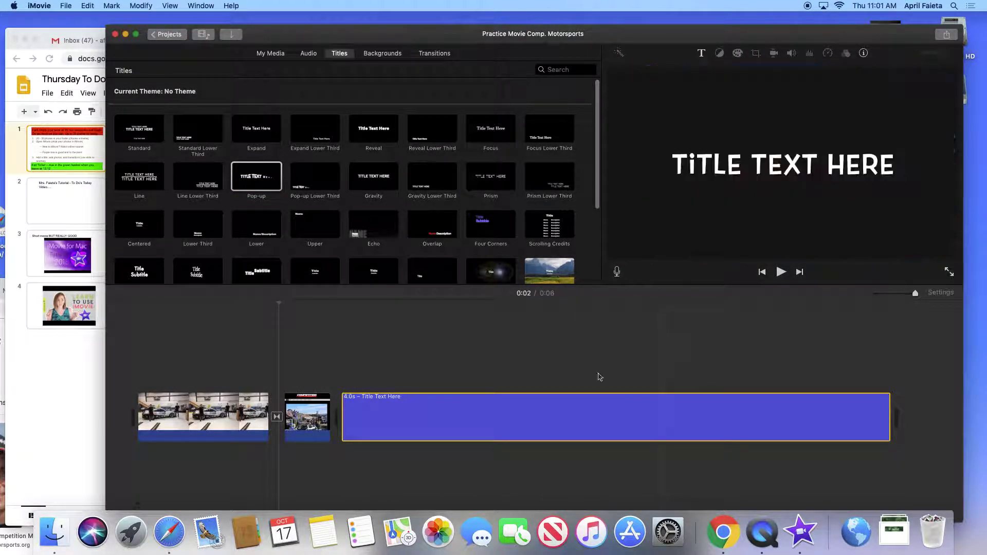
# Step: Replace the title's placeholder text with 'COMPETITION MOTORSPORTS' and preview the animated title
pyautogui.click(523, 419)
pyautogui.write('COMPETIIO')
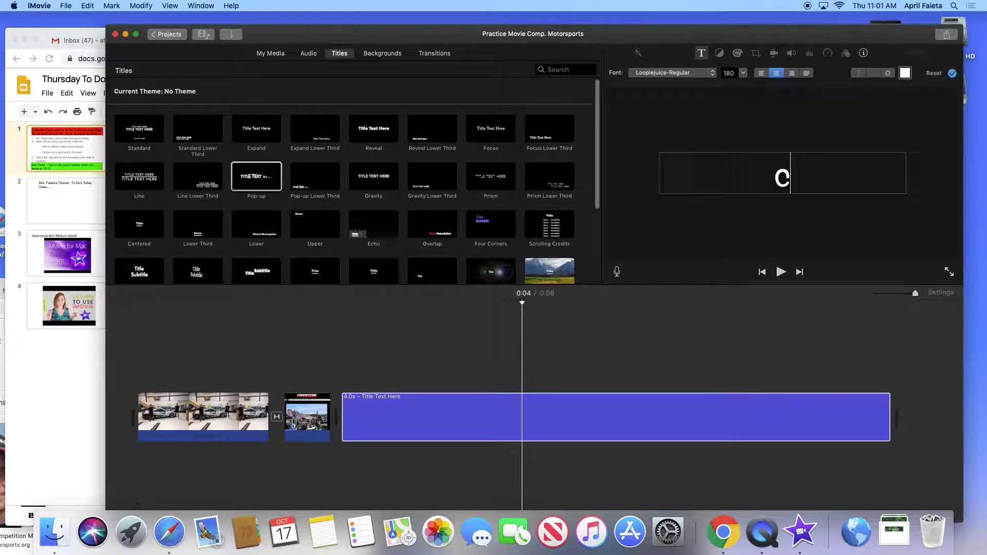
pyautogui.press('BackSpace')
pyautogui.press('BackSpace')
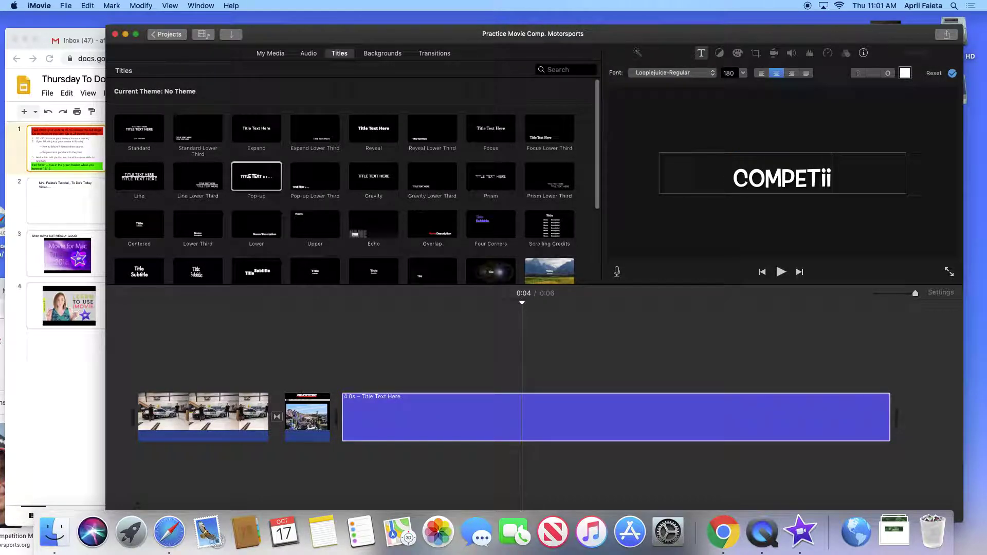
pyautogui.write('TION MOTORSPOR')
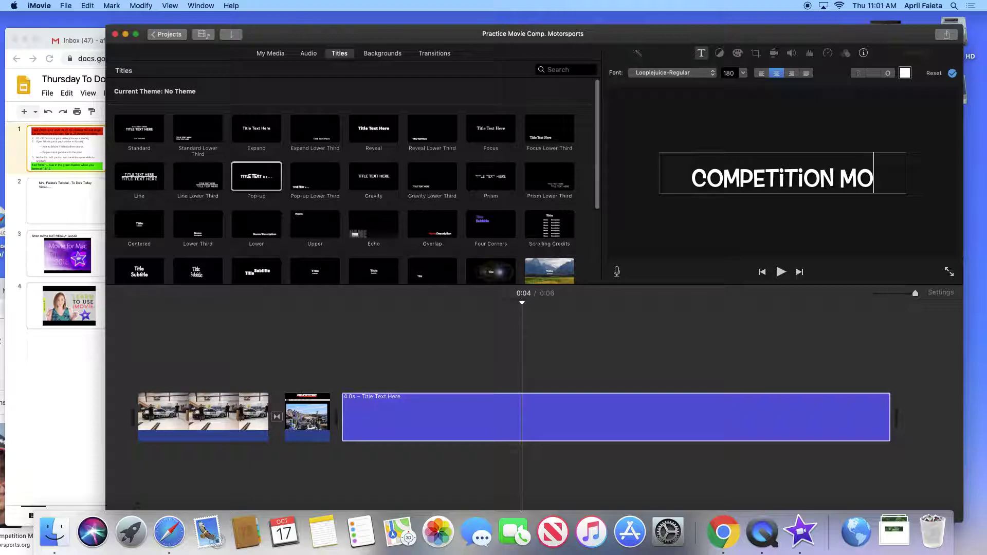
pyautogui.write('TS')
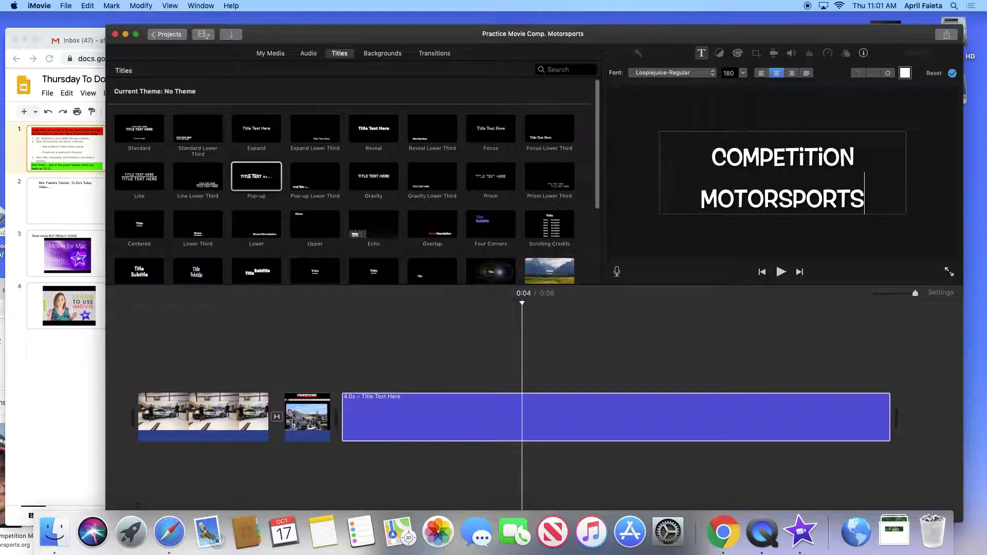
pyautogui.click(394, 332)
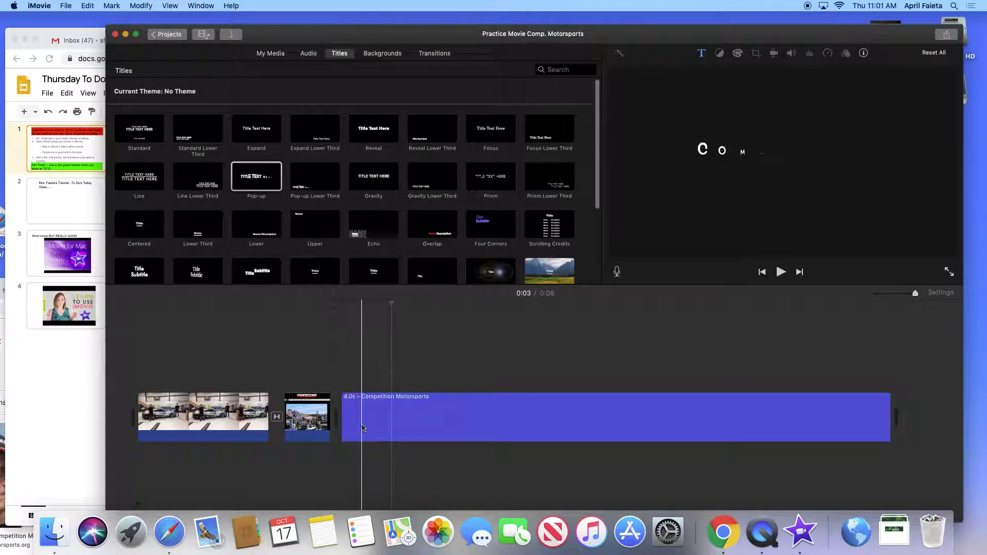
pyautogui.press('space')
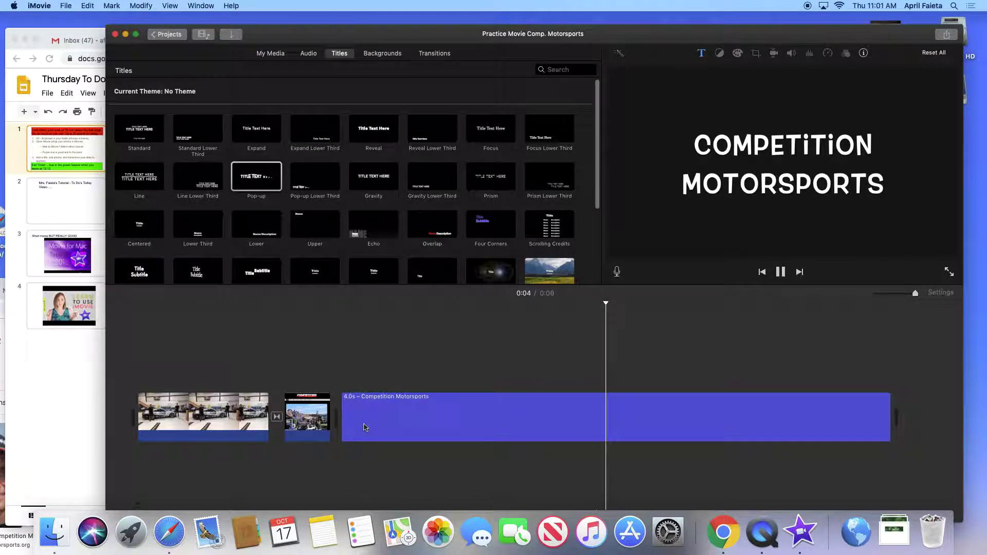
pyautogui.click(409, 377)
# Step: Move the photo and garage car clips to the end, then trim the title to 0.4 seconds
pyautogui.moveTo(319, 421); pyautogui.dragTo(822, 419)
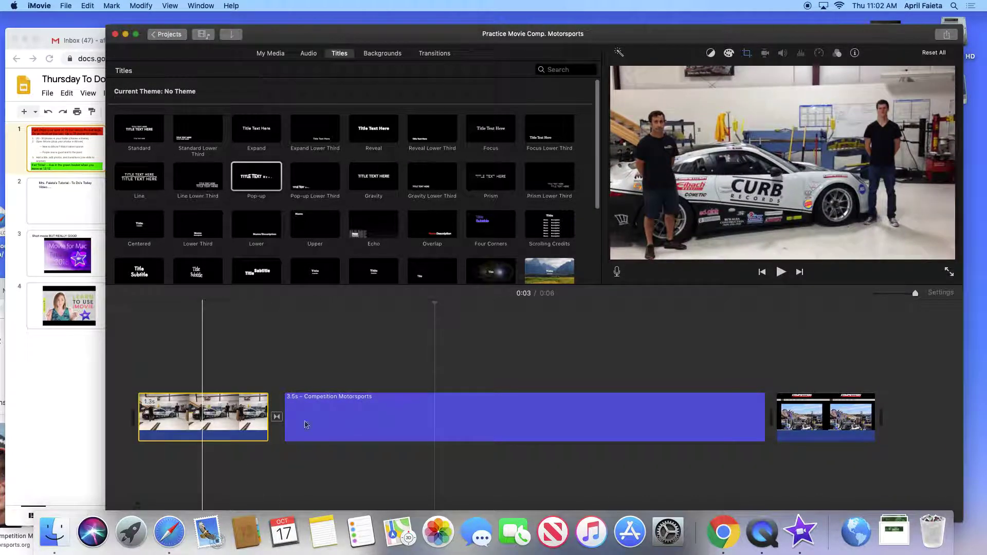
pyautogui.moveTo(227, 440); pyautogui.dragTo(835, 421)
pyautogui.click(534, 422)
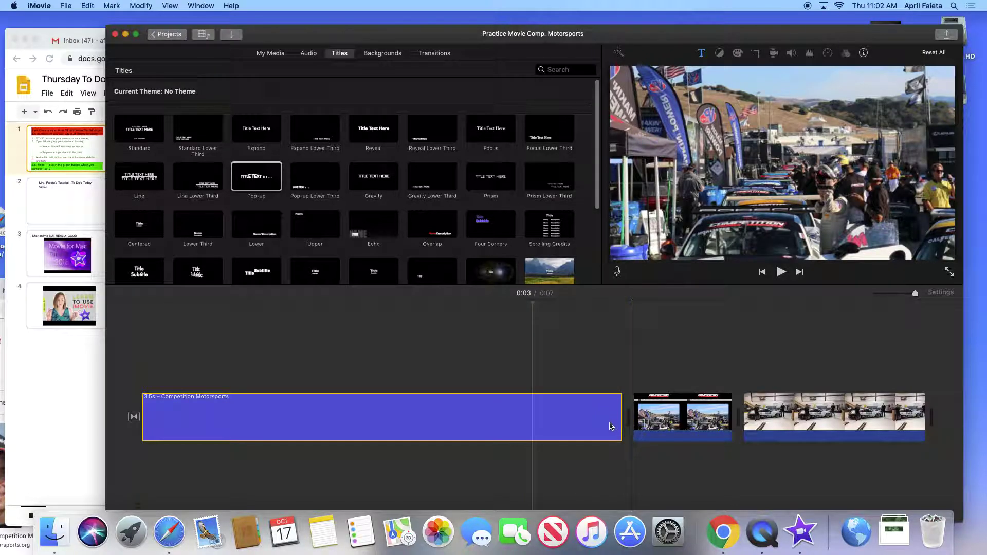
pyautogui.moveTo(620, 411); pyautogui.dragTo(188, 404)
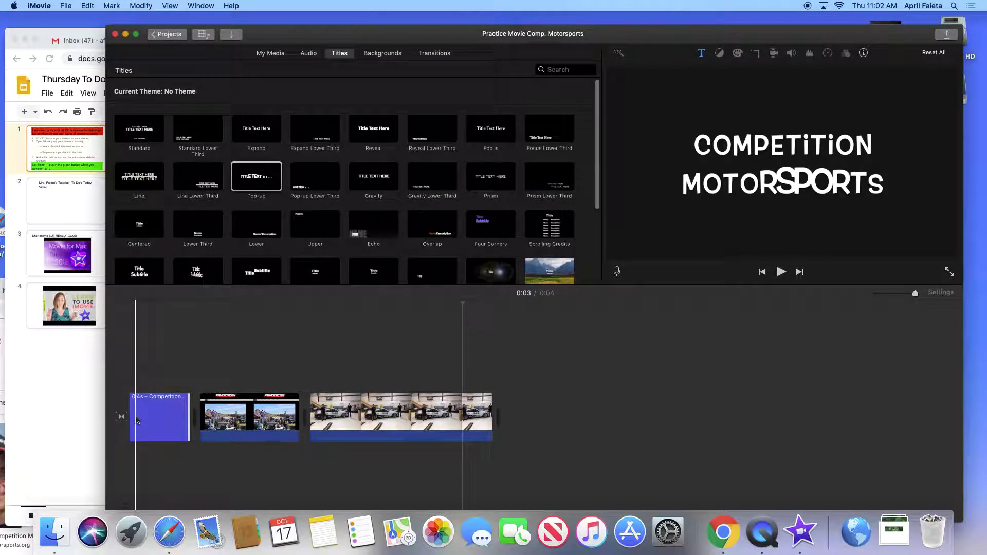
# Step: Play the movie from the title clip to review its current length
pyautogui.click(137, 420)
pyautogui.press('space')
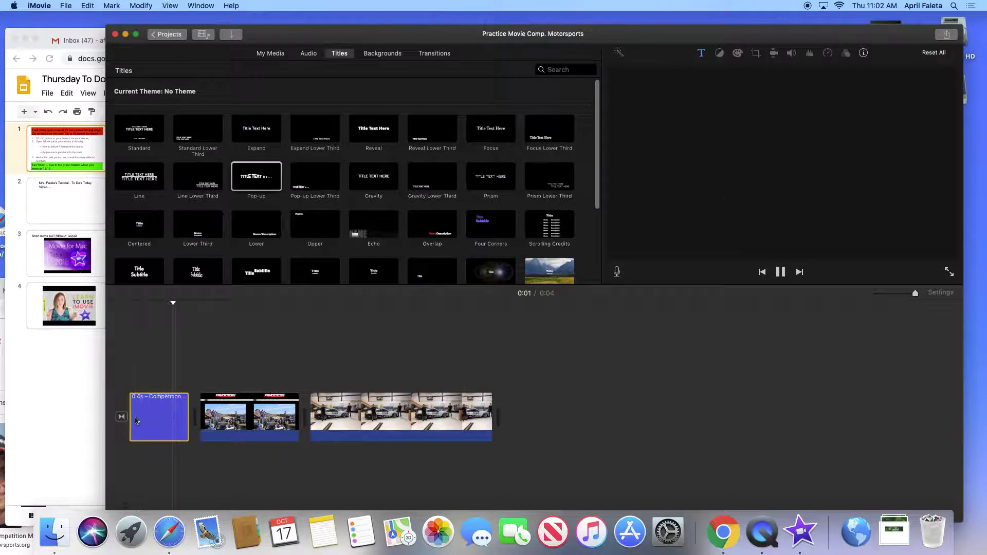
pyautogui.press('space')
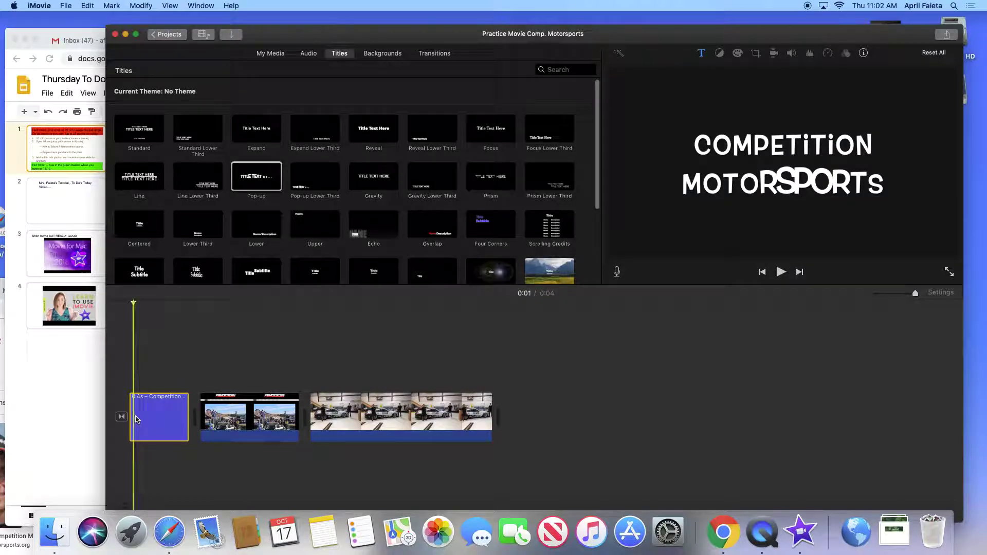
pyautogui.press('space')
pyautogui.press('space')
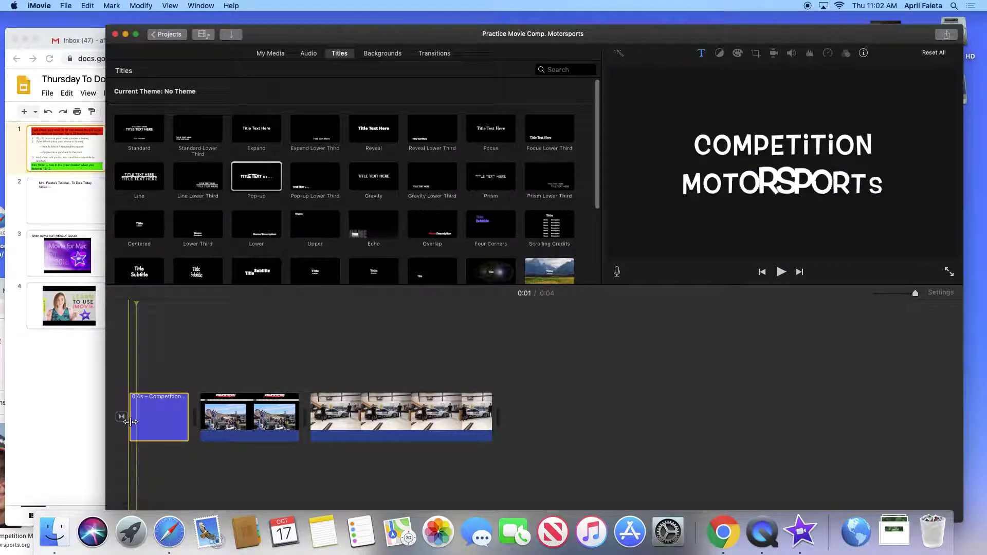
pyautogui.press('space')
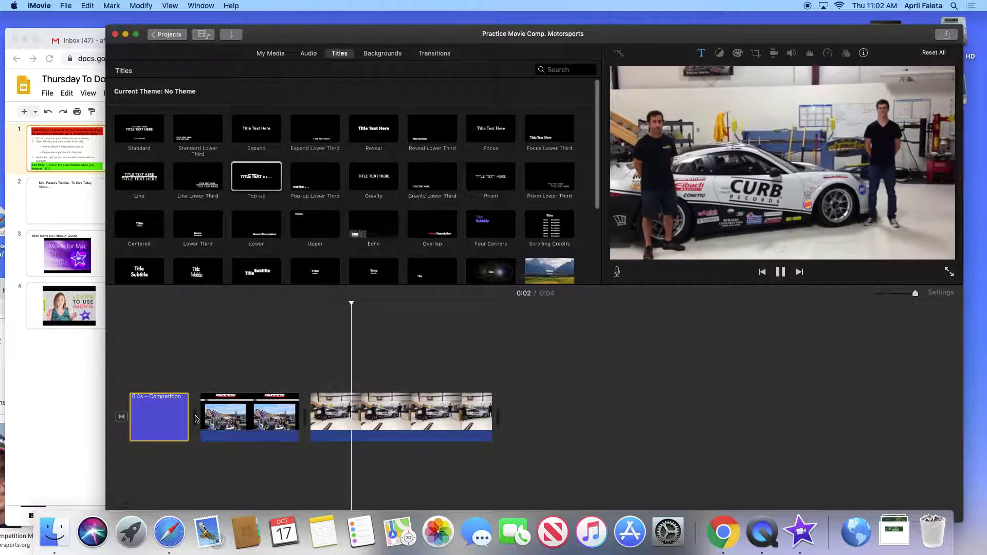
# Step: Lengthen the title clip to 1.3 seconds and preview it into the next clip
pyautogui.moveTo(188, 418); pyautogui.dragTo(349, 440)
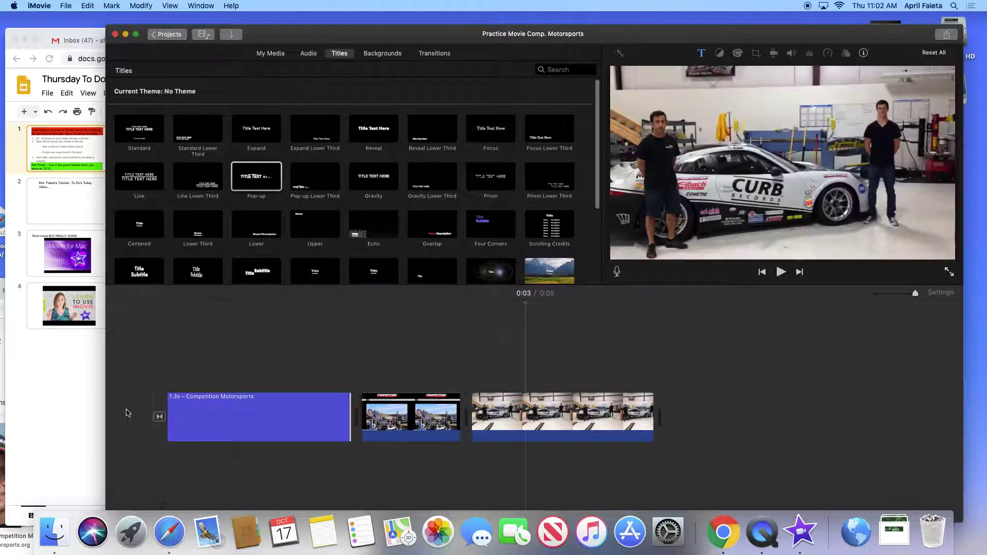
pyautogui.press('space')
pyautogui.hscroll(2, 170, 420)
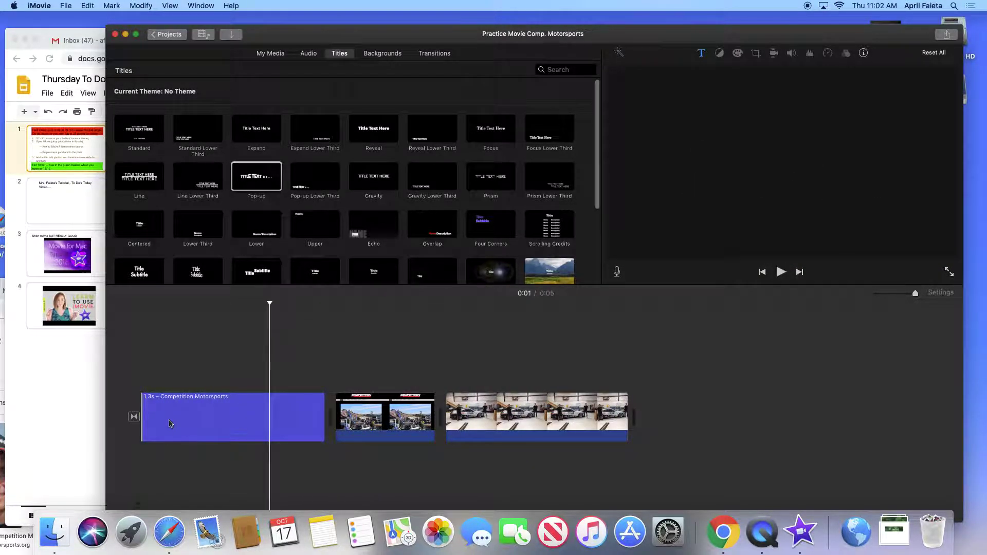
pyautogui.press('space')
pyautogui.click(148, 420)
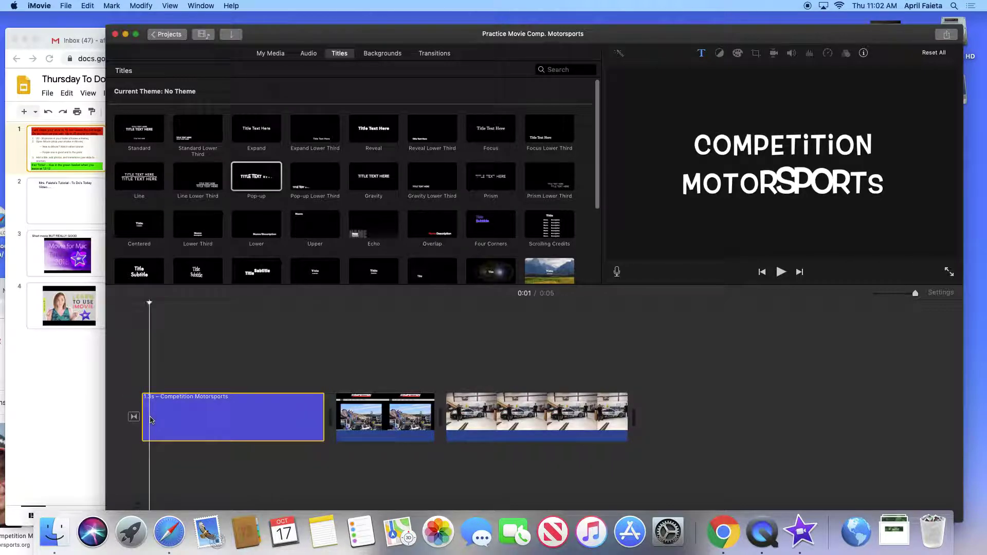
pyautogui.press('space')
pyautogui.click(150, 420)
pyautogui.press('space')
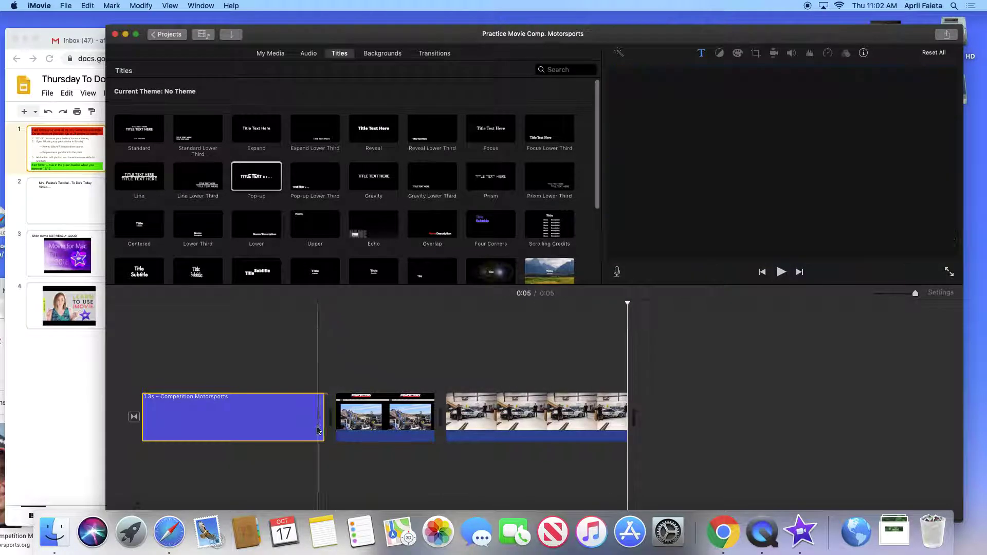
# Step: Extend the title clip to 1.9 seconds, play it, and bring the lesson slides forward
pyautogui.moveTo(324, 423); pyautogui.dragTo(403, 423)
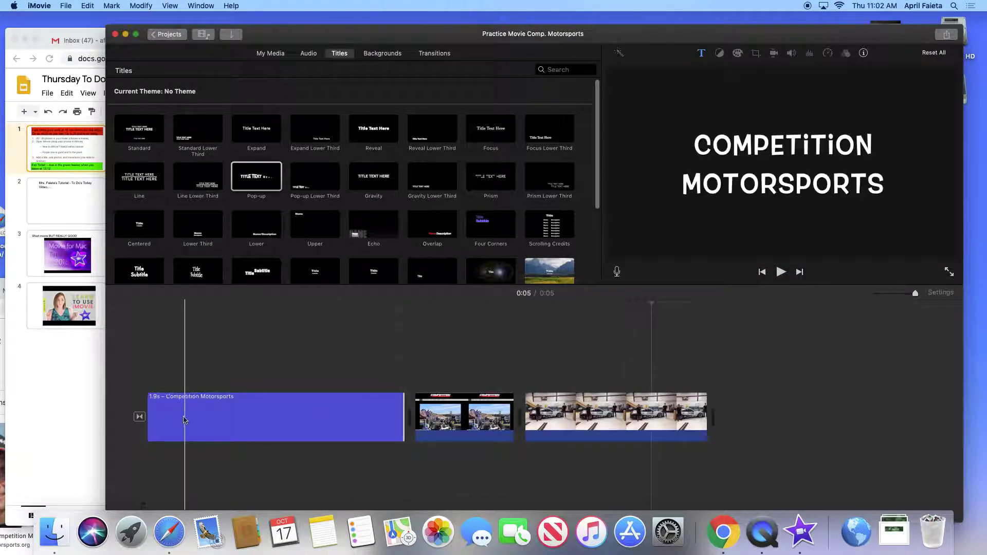
pyautogui.click(187, 419)
pyautogui.press('space')
pyautogui.press('space')
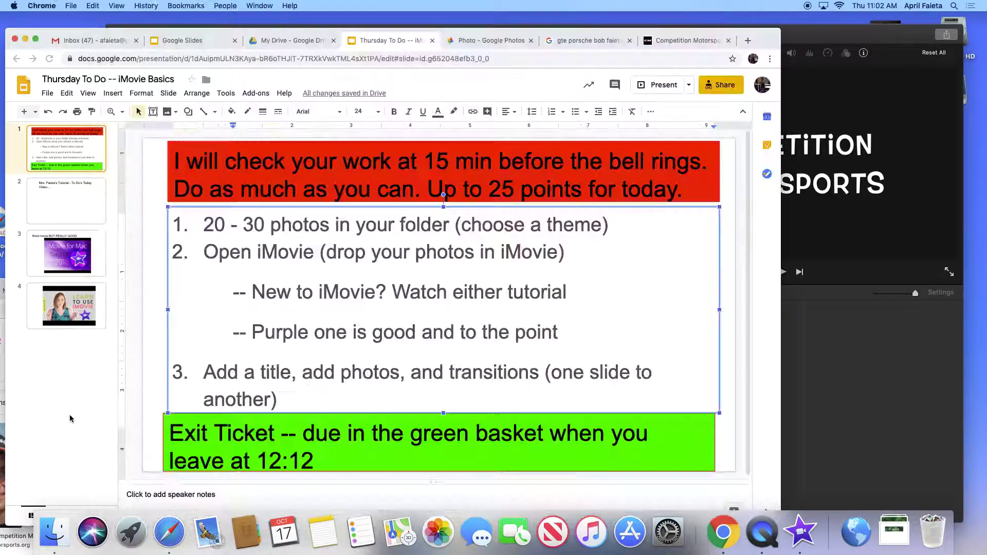
pyautogui.click(86, 98)
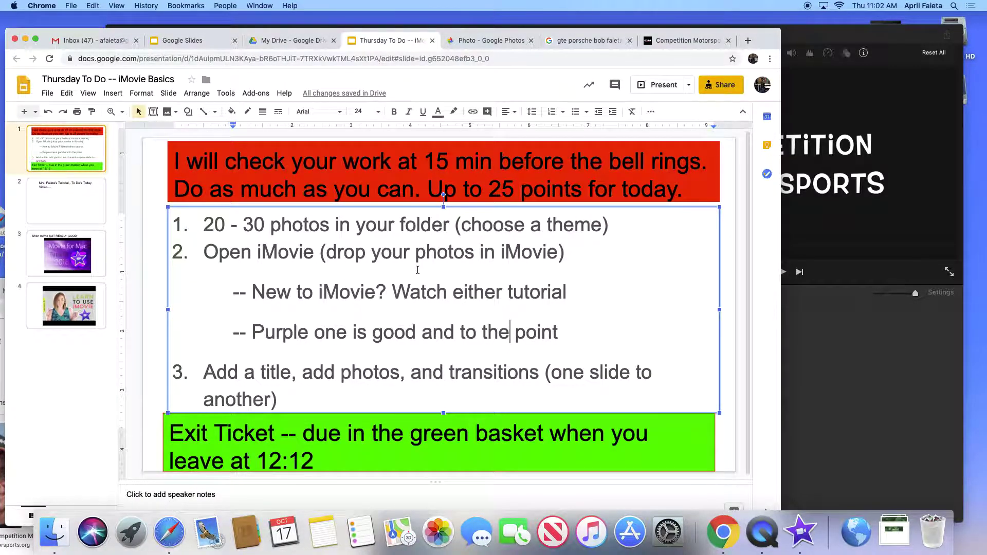
# Step: Replay the iMovie preview, then view the tutorial videos on slides 3 and 4, ending on slide 3
pyautogui.click(941, 428)
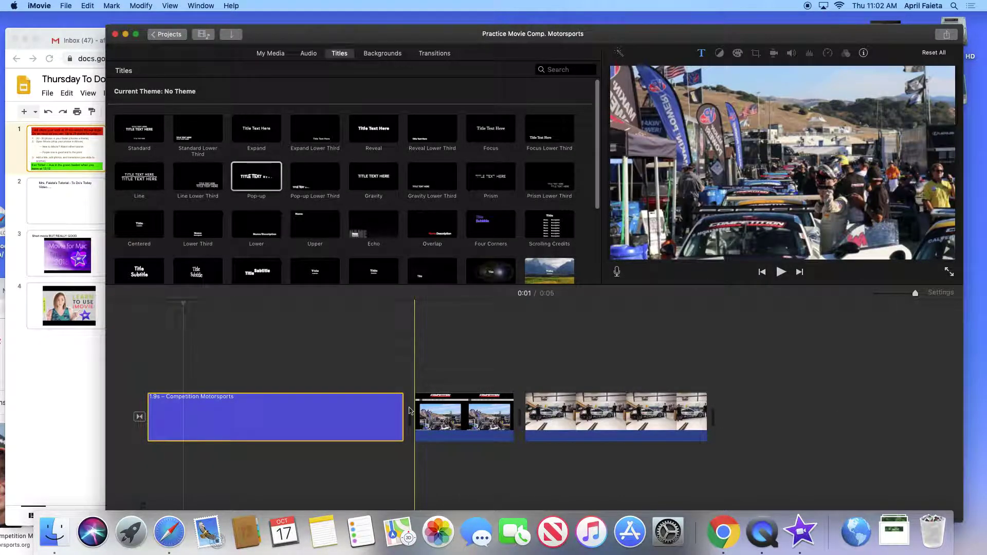
pyautogui.press('space')
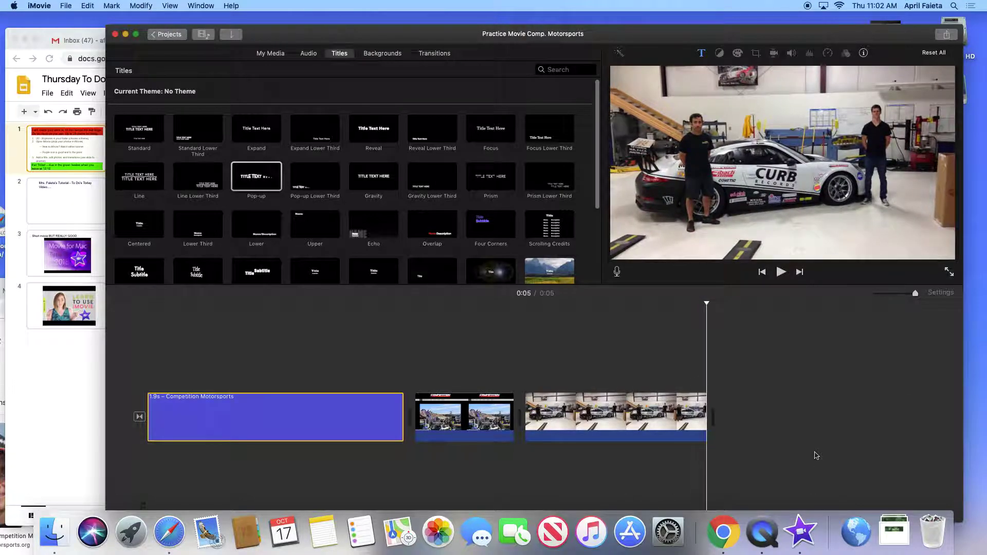
pyautogui.click(70, 391)
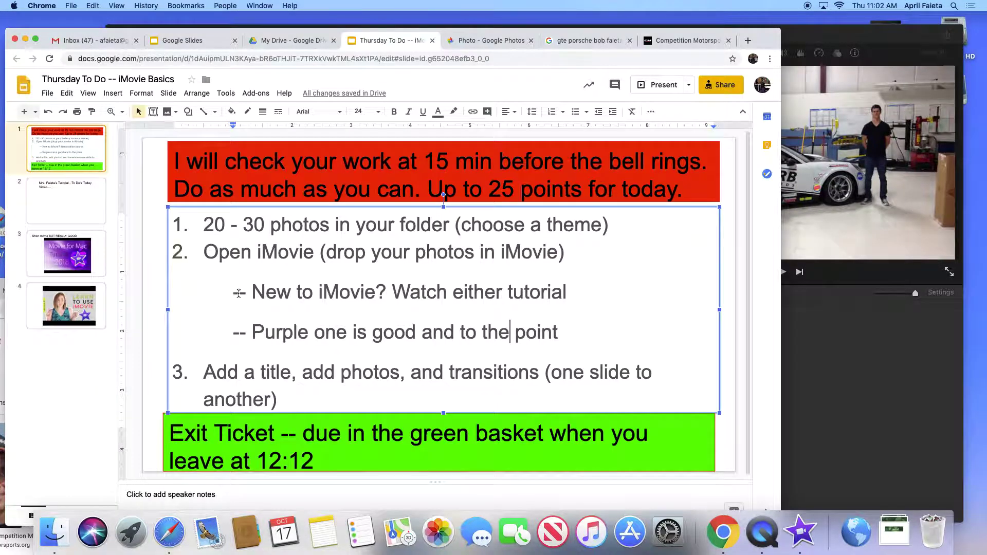
pyautogui.click(62, 265)
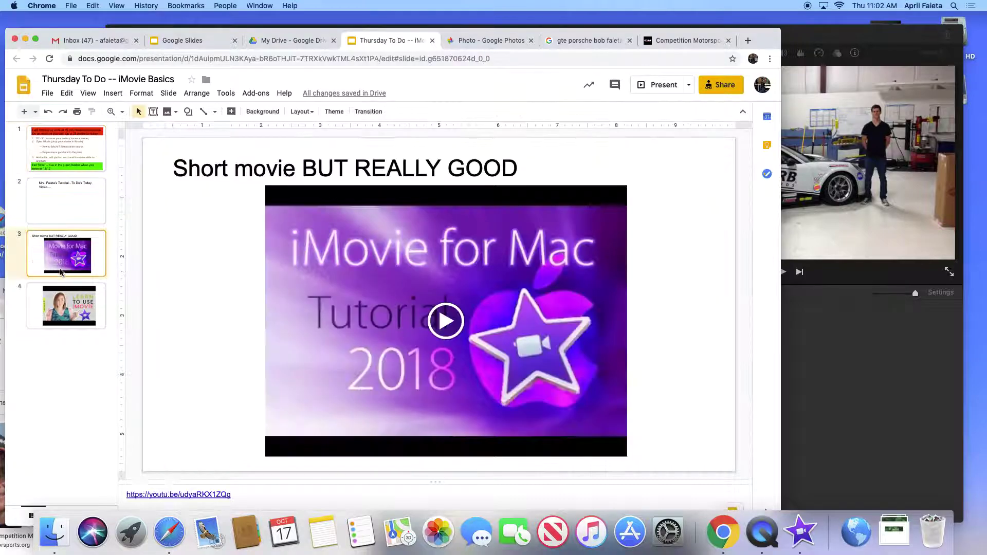
pyautogui.click(89, 318)
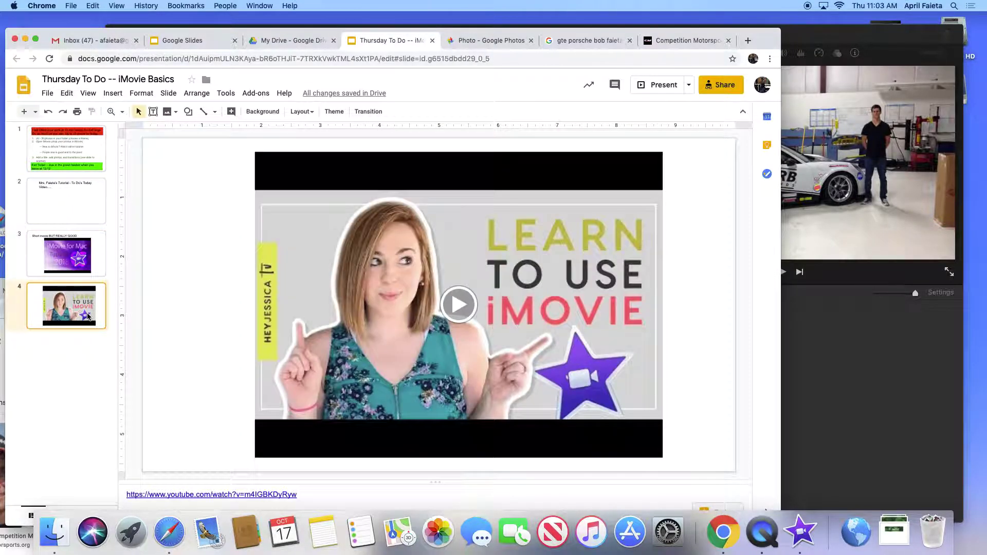
pyautogui.click(82, 257)
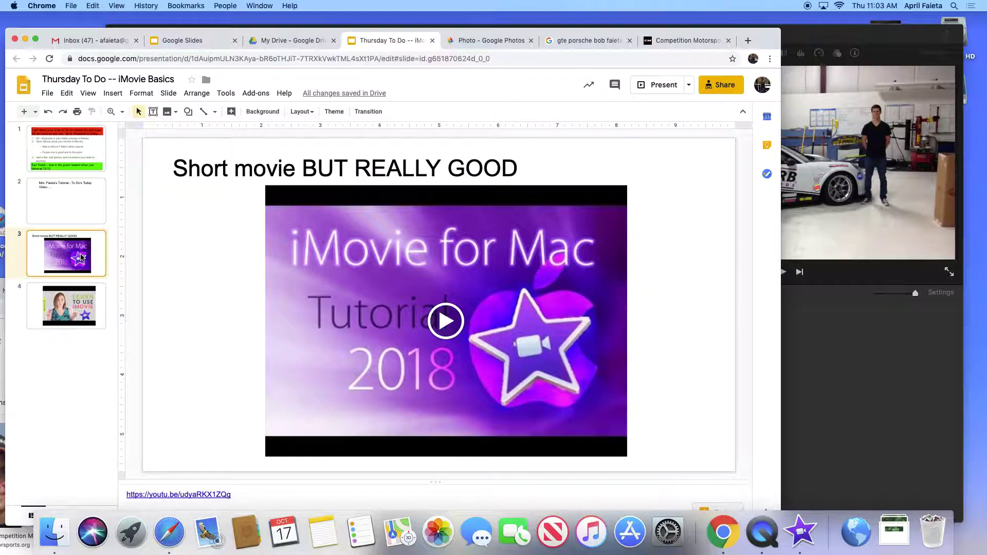
# Step: Reposition the iMovie window and show the GarageBand collection in the Audio library
pyautogui.click(821, 425)
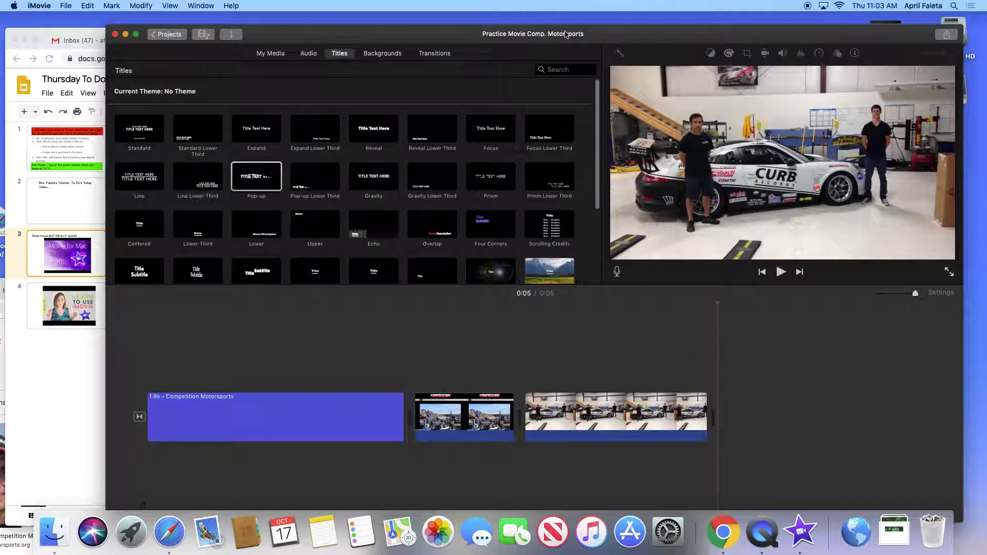
pyautogui.moveTo(619, 33); pyautogui.dragTo(569, 24)
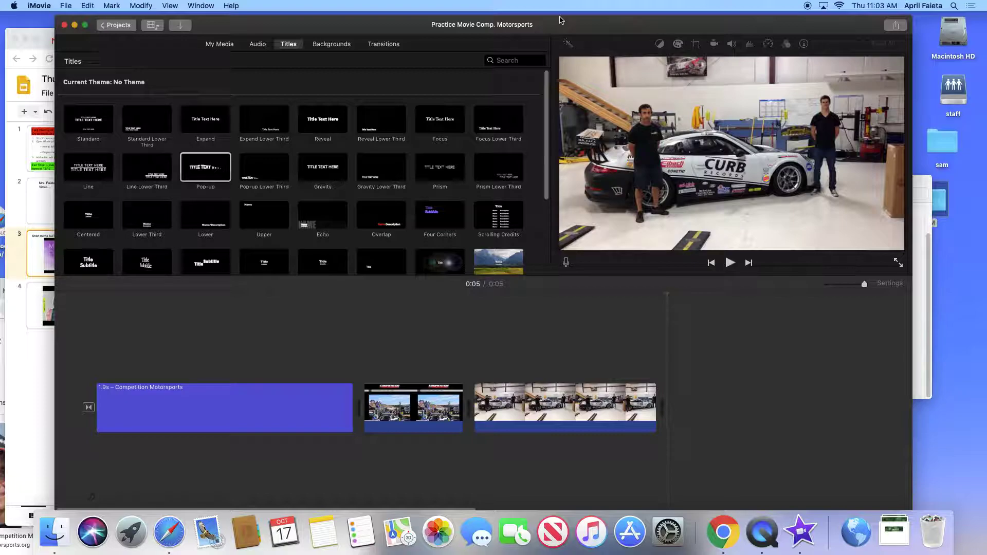
pyautogui.click(257, 45)
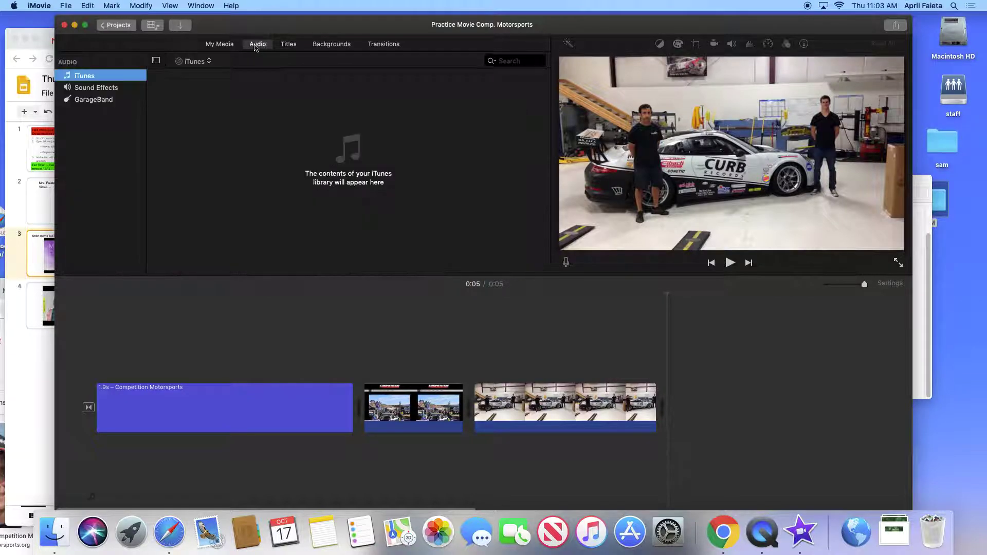
pyautogui.click(96, 101)
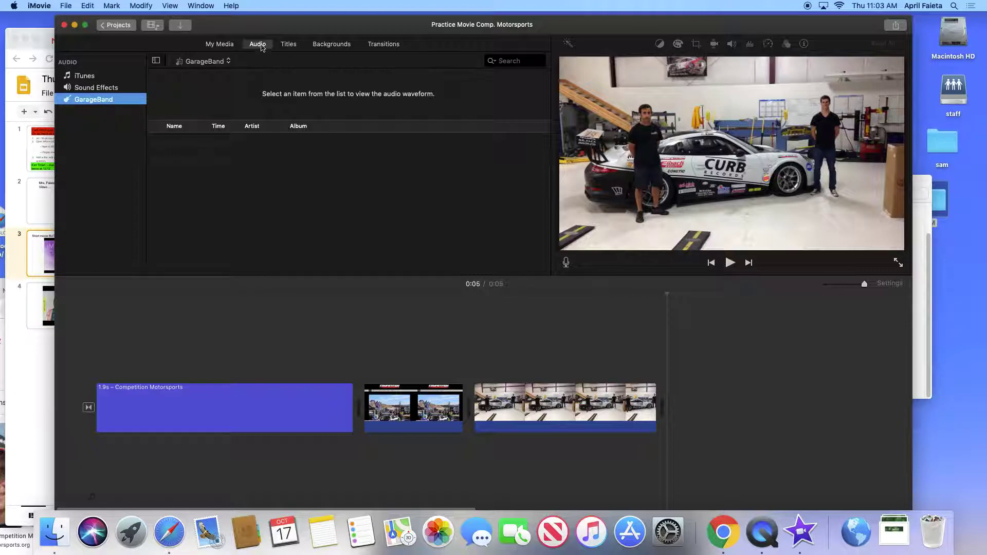
pyautogui.click(94, 104)
# Step: Check My Media, then reopen the Practice Movie Comp. Motorsports project from the Projects list
pyautogui.click(209, 45)
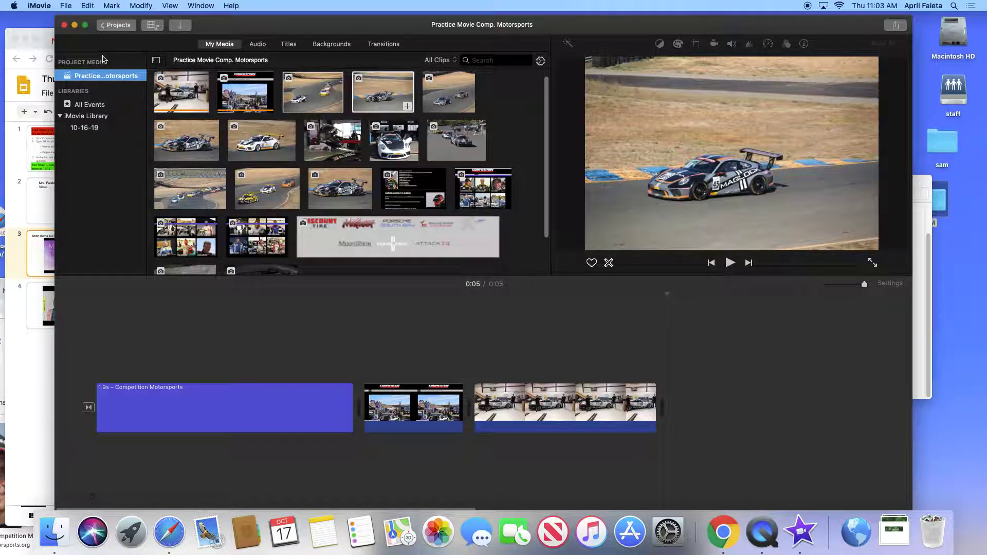
pyautogui.click(109, 26)
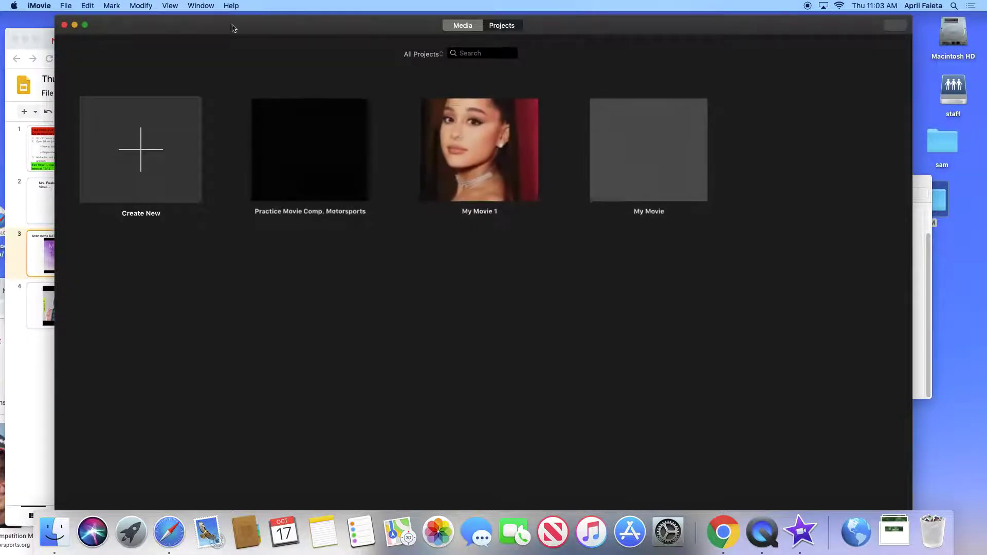
pyautogui.click(307, 148)
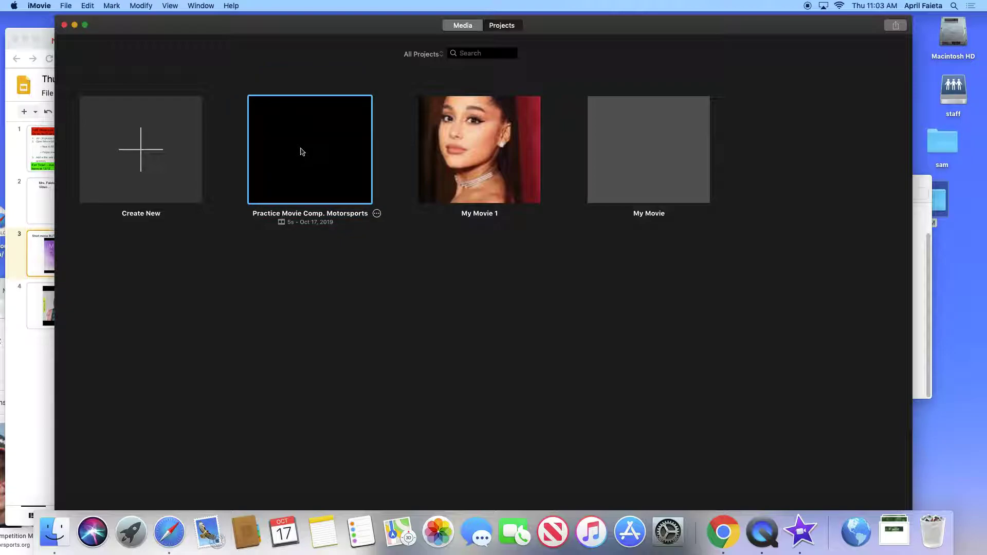
pyautogui.doubleClick(302, 152)
# Step: Browse the Audio, Backgrounds, Titles and My Media libraries
pyautogui.click(257, 45)
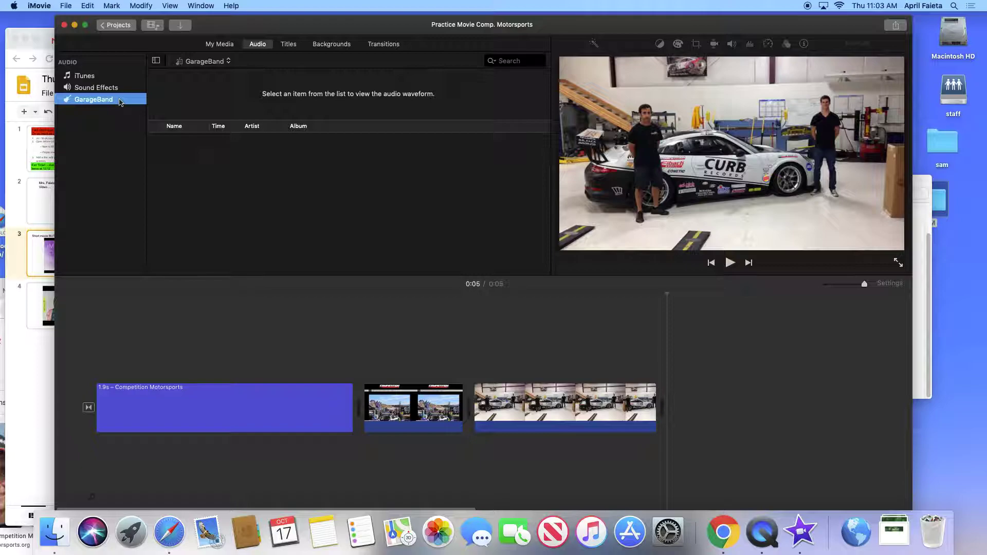
pyautogui.click(320, 46)
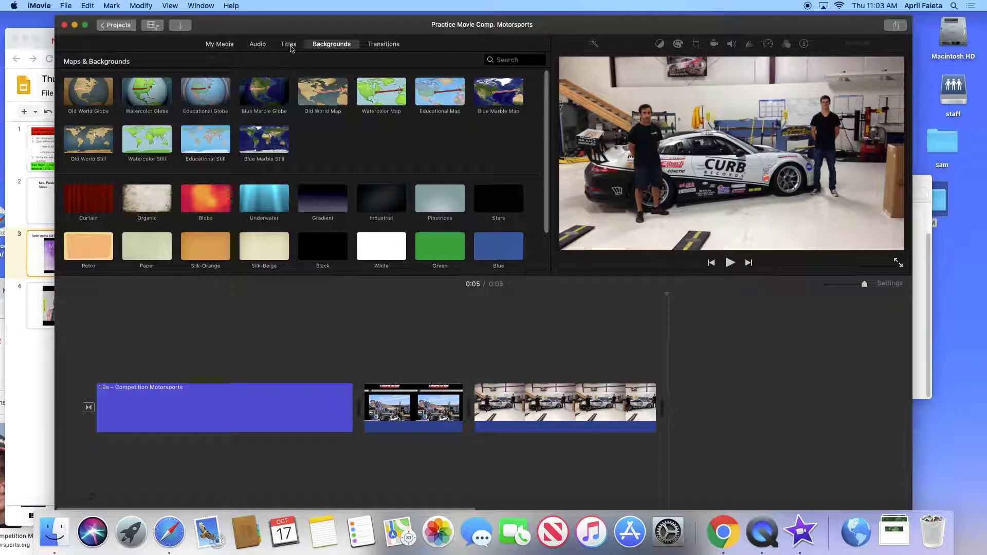
pyautogui.click(289, 45)
pyautogui.click(258, 44)
pyautogui.click(222, 46)
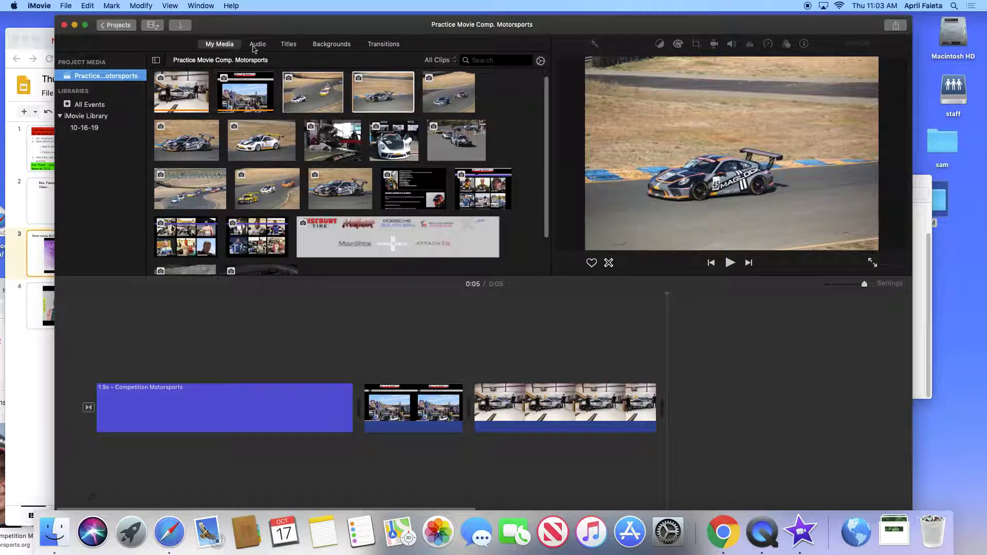
pyautogui.click(257, 45)
# Step: Collapse the audio sources sidebar, move iMovie off to the right, and return to the slides
pyautogui.click(203, 63)
pyautogui.click(203, 65)
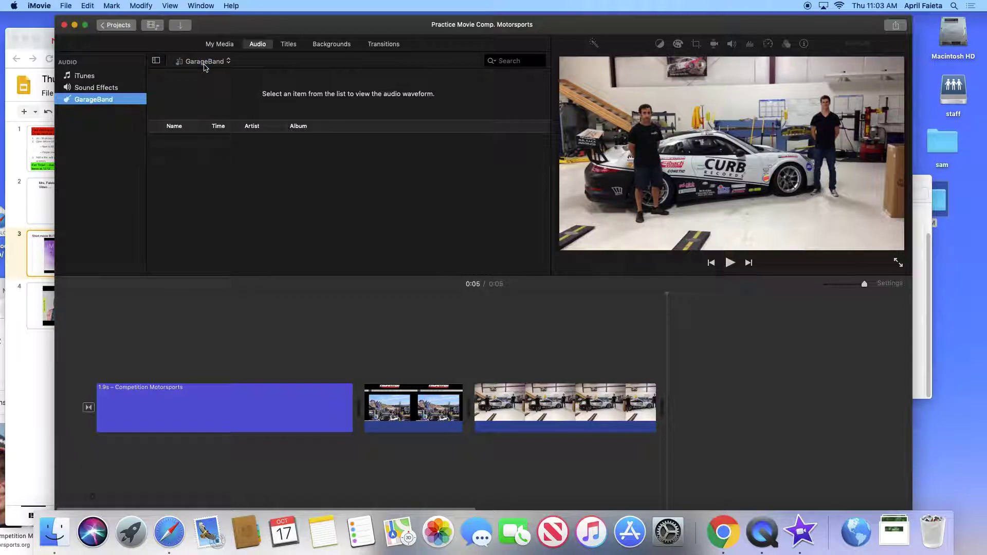
pyautogui.click(204, 63)
pyautogui.click(202, 66)
pyautogui.click(156, 62)
pyautogui.click(112, 62)
pyautogui.click(113, 63)
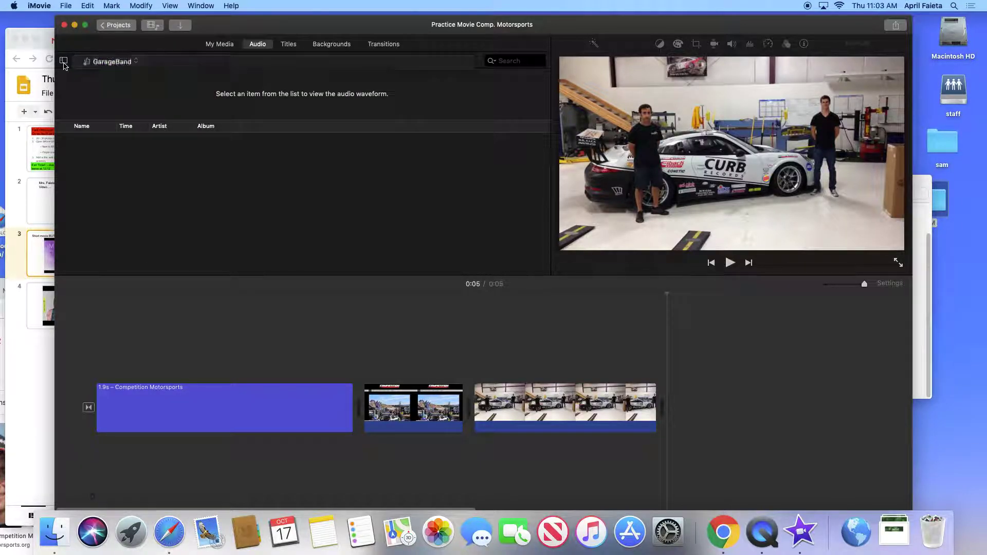
pyautogui.moveTo(250, 27); pyautogui.dragTo(672, 27)
pyautogui.click(215, 380)
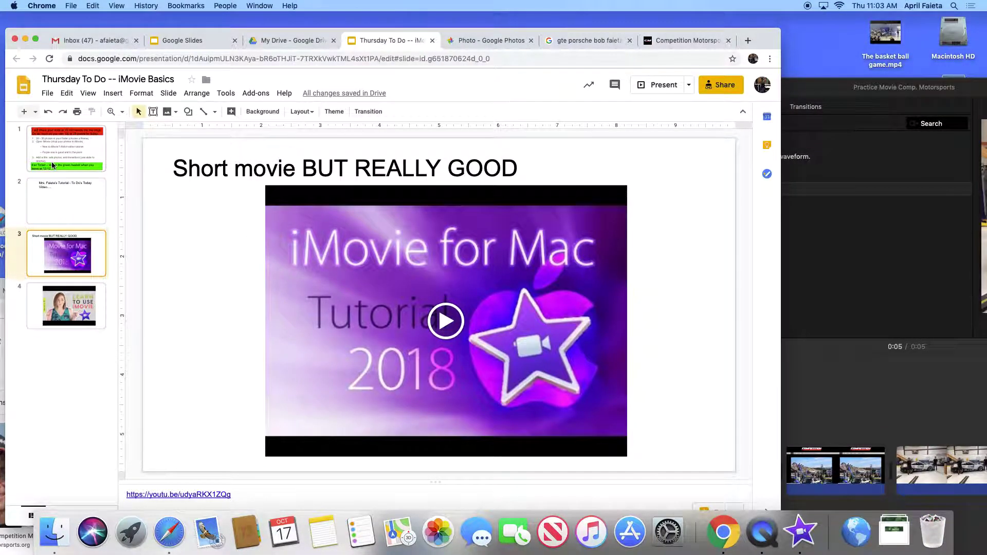
# Step: Change slide 1's bullet to 'Purple Tutorial is good and to the point', then bring iMovie back into view
pyautogui.click(67, 149)
pyautogui.click(398, 339)
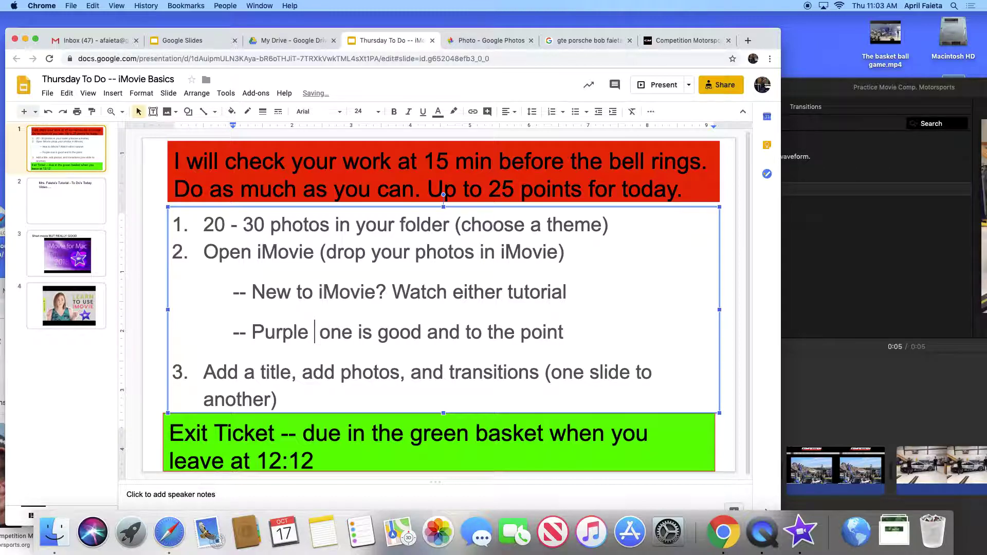
pyautogui.write('Tut')
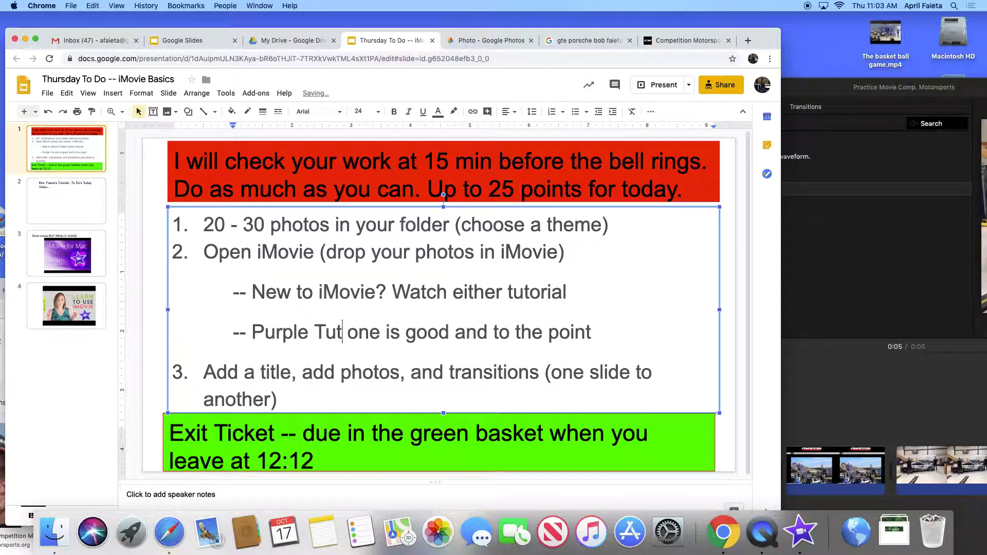
pyautogui.press('BackSpace')
pyautogui.press('BackSpace')
pyautogui.press('BackSpace')
pyautogui.press('BackSpace')
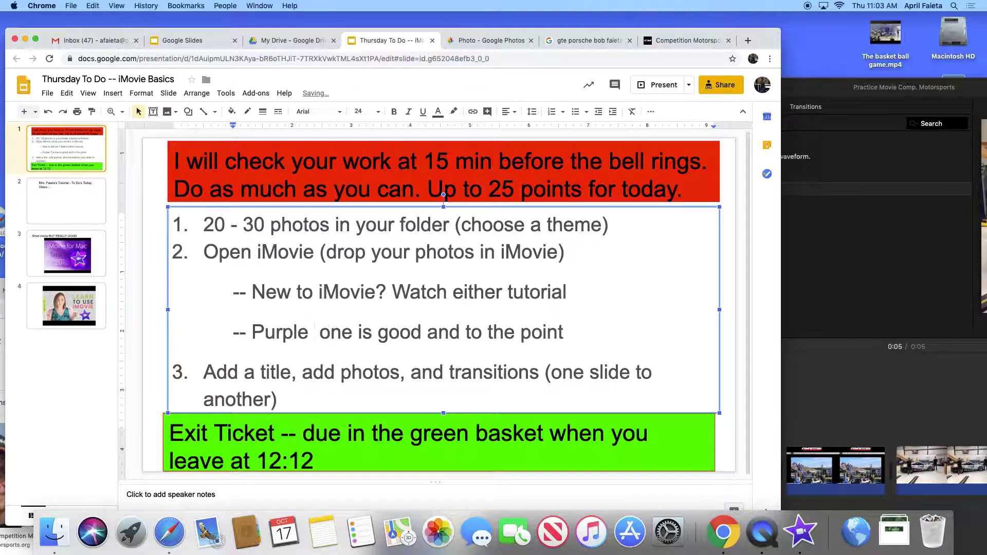
pyautogui.write('Tu')
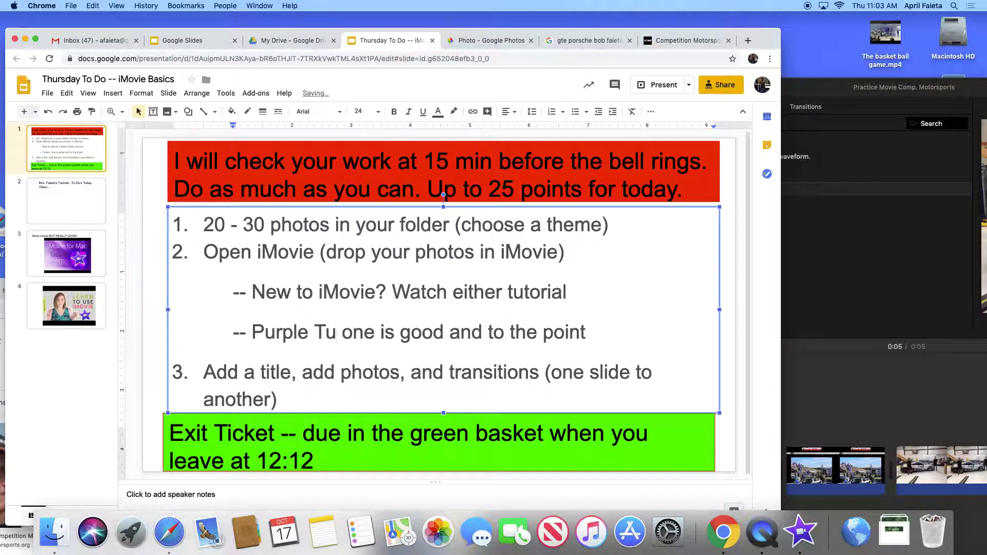
pyautogui.write('torial')
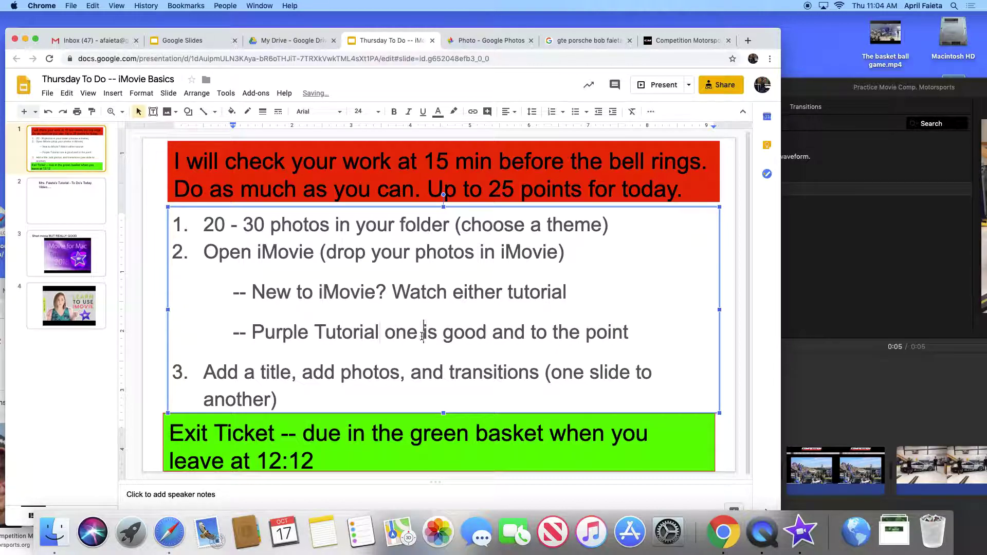
pyautogui.moveTo(423, 335); pyautogui.dragTo(385, 334)
pyautogui.press('BackSpace')
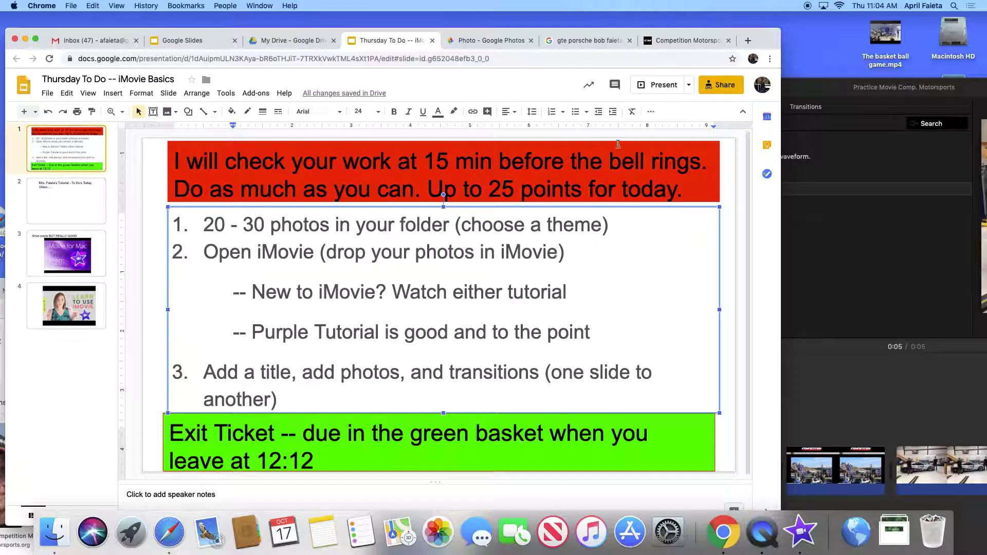
pyautogui.click(883, 257)
pyautogui.moveTo(800, 92); pyautogui.dragTo(417, 45)
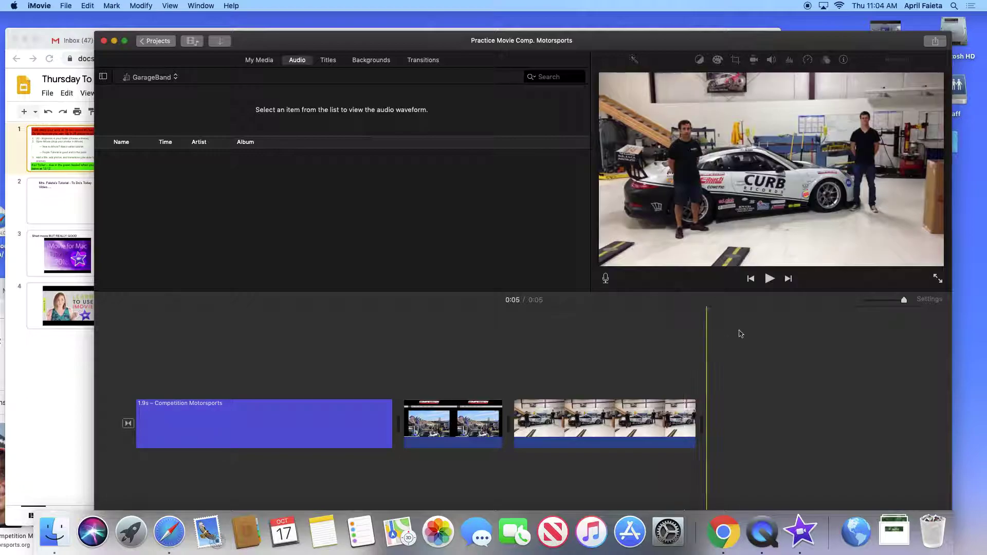
# Step: Play the Practice Movie Comp. Motorsports movie from the start of its COMPETITION MOTORSPORTS title
pyautogui.click(142, 370)
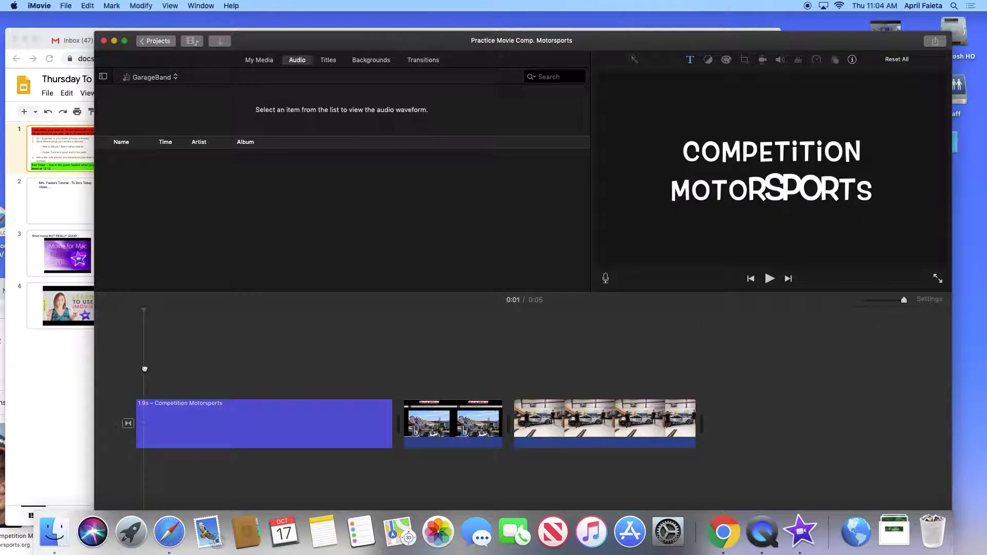
pyautogui.press('space')
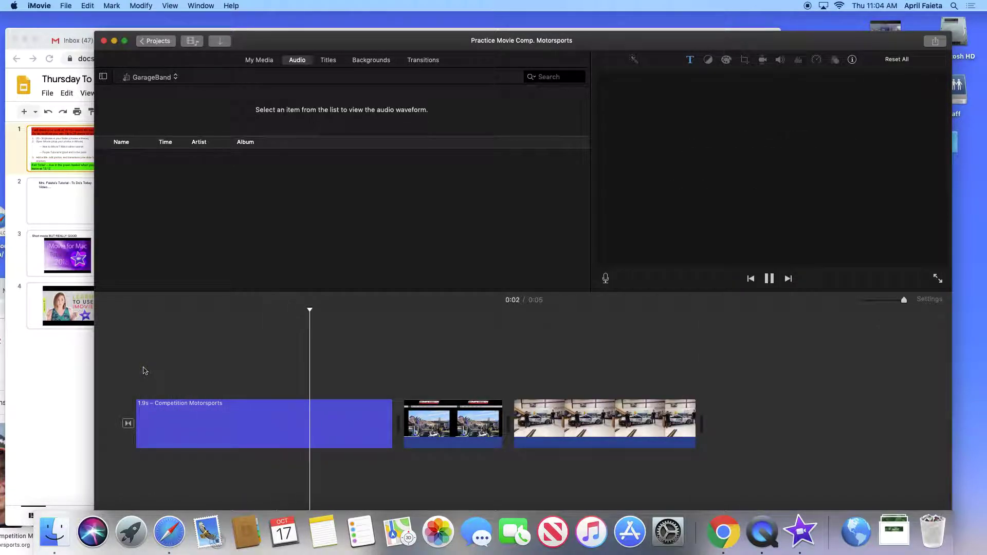